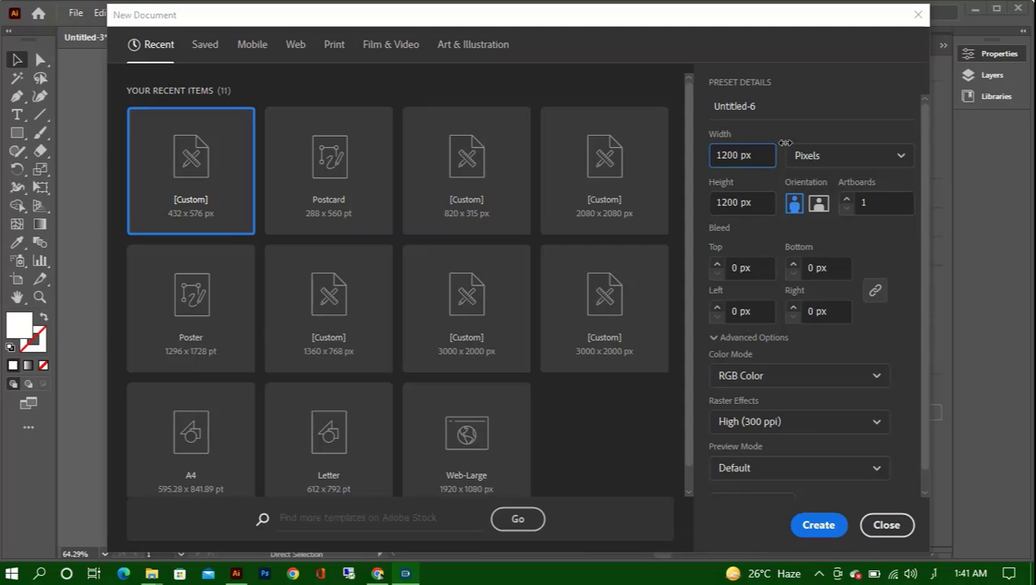
Set the new document's size to 432 px wide by 576 px high.
click(824, 156)
click(812, 181)
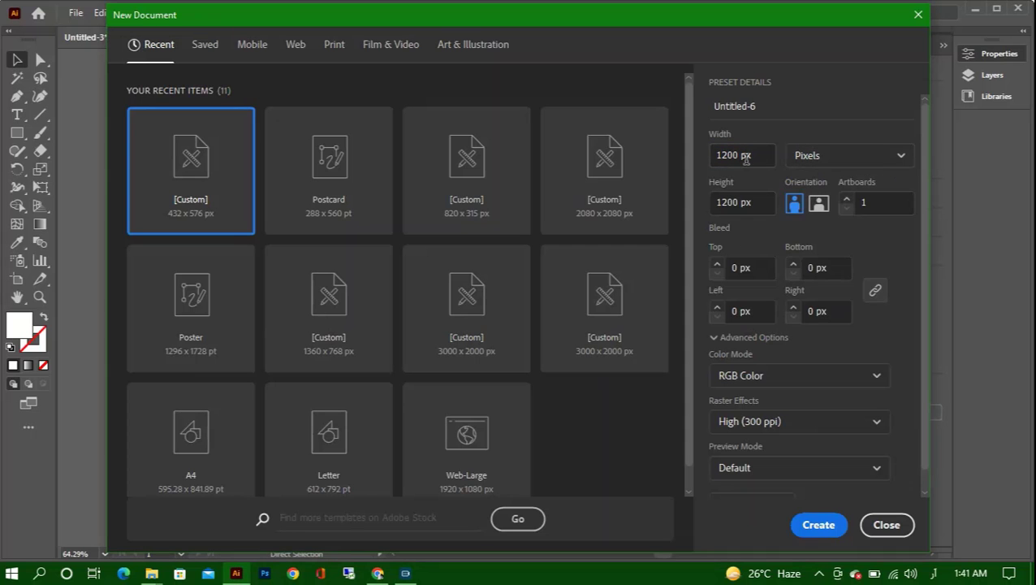
click(758, 155)
double_click(728, 156)
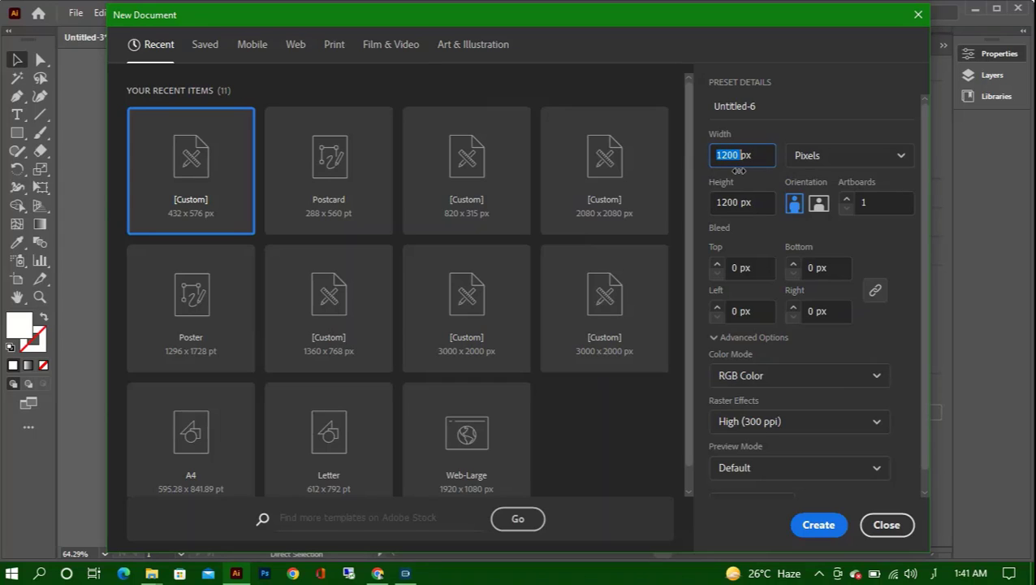
text(4332)
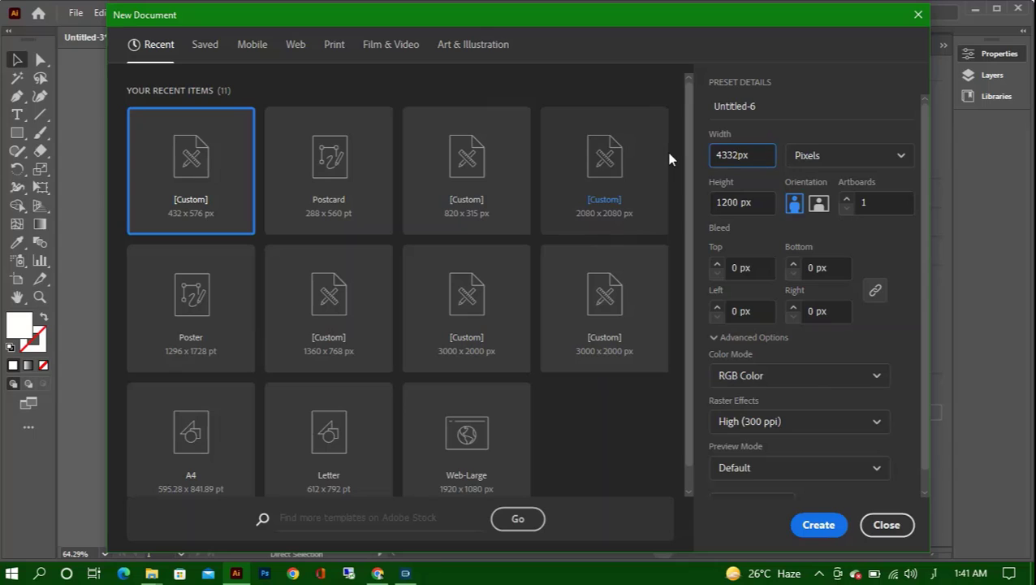
key(BackSpace)
key(BackSpace)
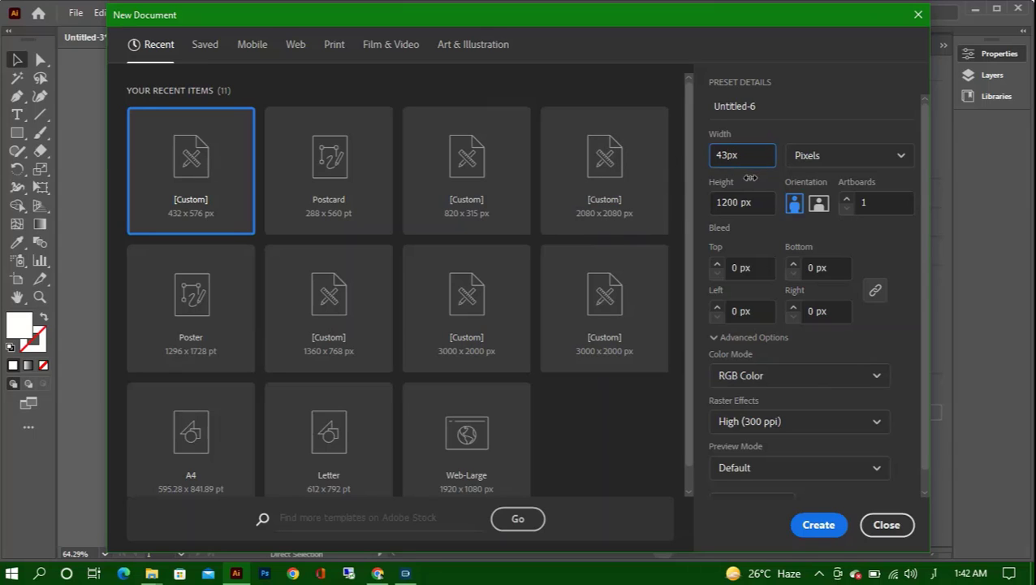
text(2)
click(754, 200)
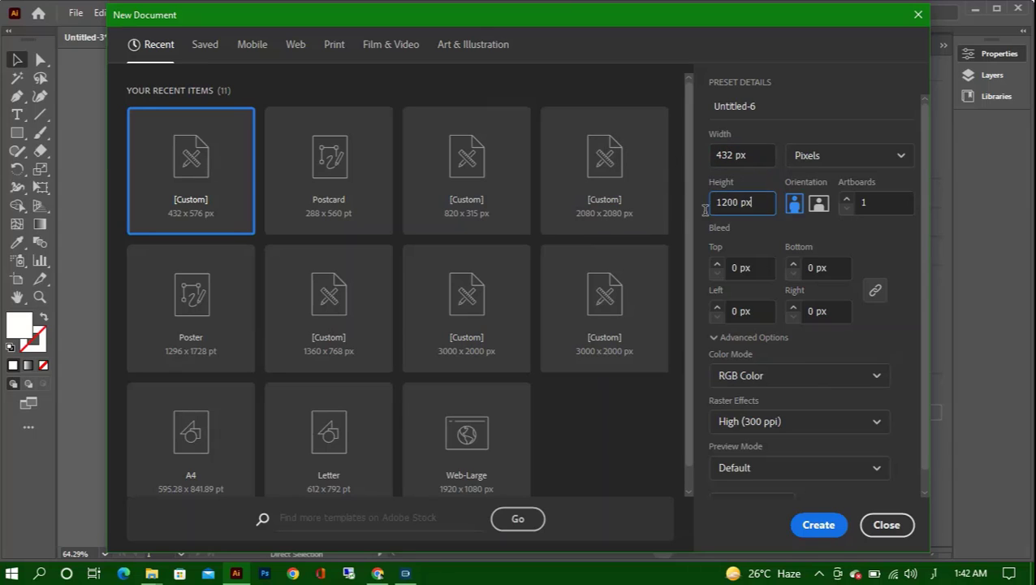
double_click(731, 201)
text(5)
text(76)
Keep RGB colour mode and the default raster resolution, then create the document.
scroll(772, 291, down, 1)
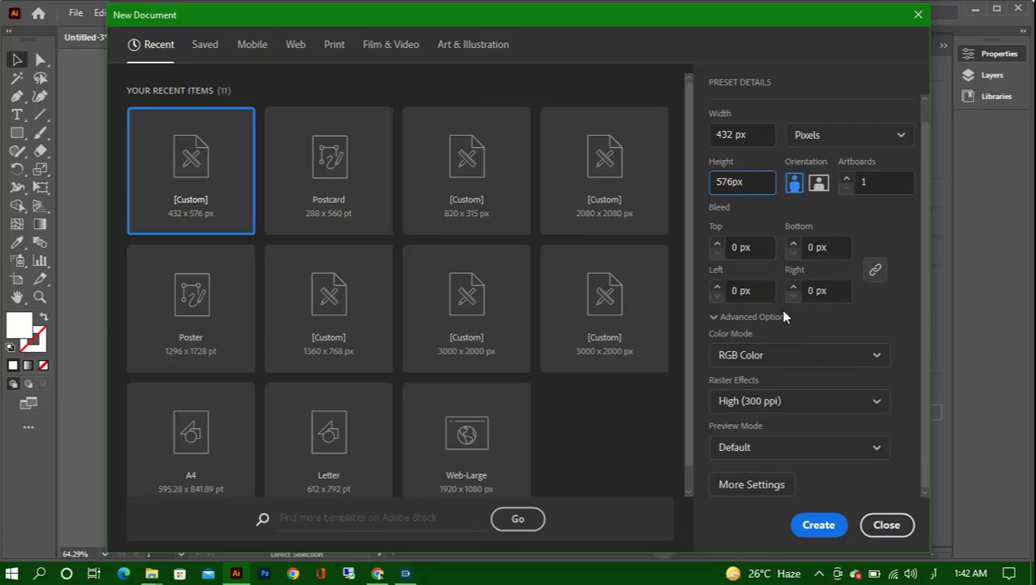
click(777, 352)
click(764, 384)
click(788, 401)
click(794, 431)
click(819, 525)
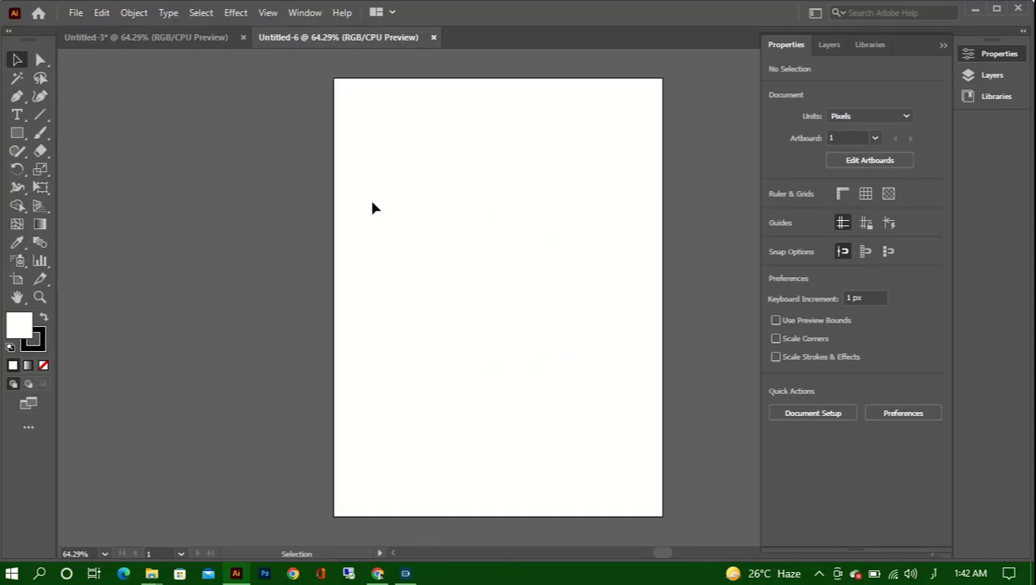
Draw a 432 × 576 px rectangle aligned to the artboard's left and top edges.
key(alt+space)
key(Escape)
click(17, 132)
click(479, 222)
click(512, 256)
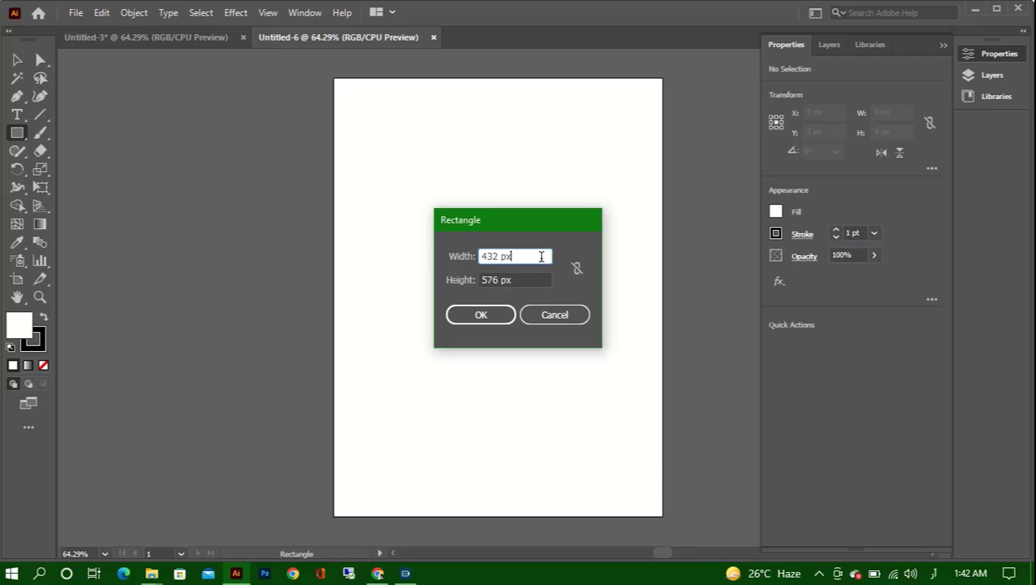
click(481, 315)
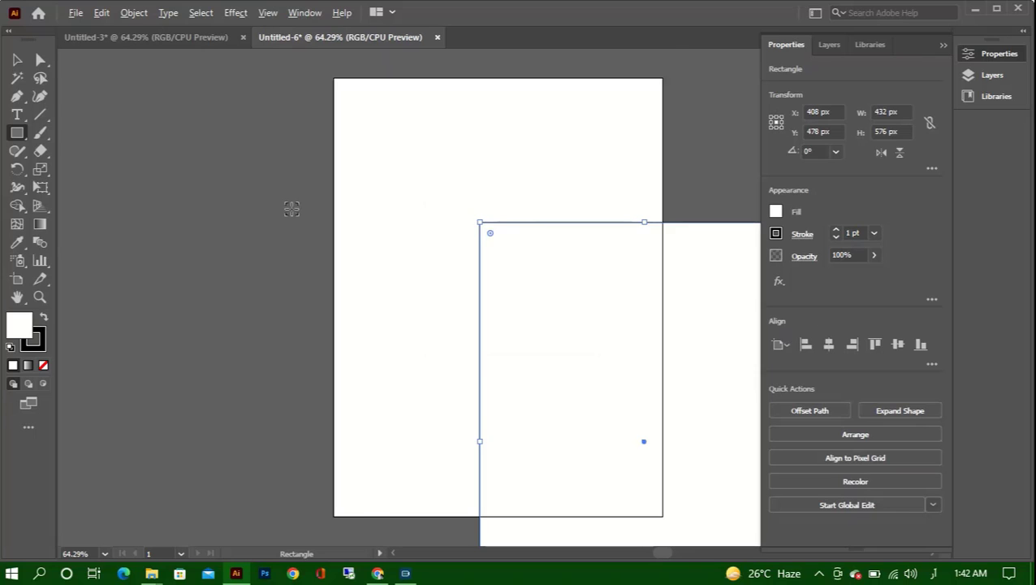
key(ctrl+minus)
key(ctrl+minus)
click(807, 344)
click(875, 345)
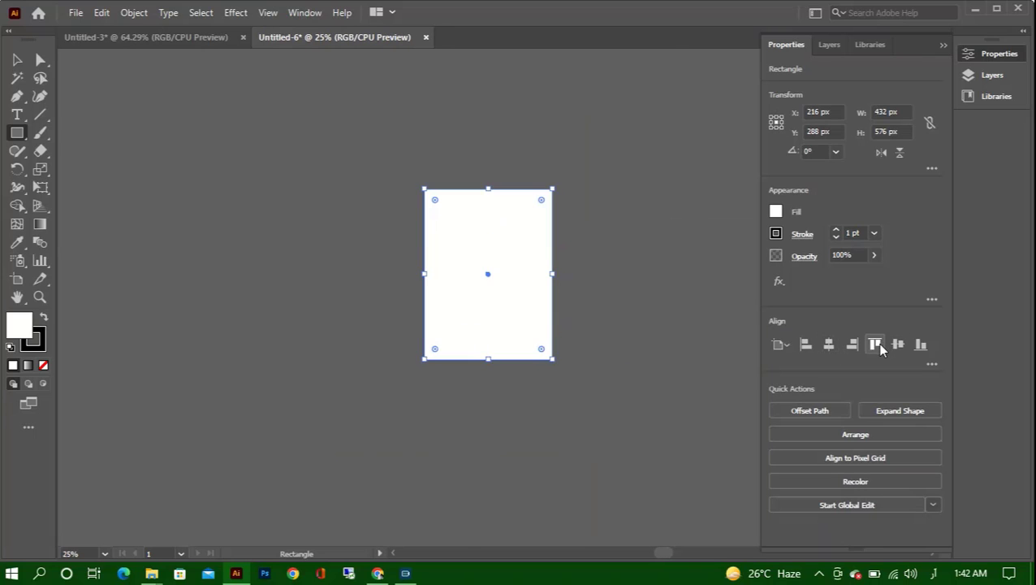
scroll(404, 260, up, 1)
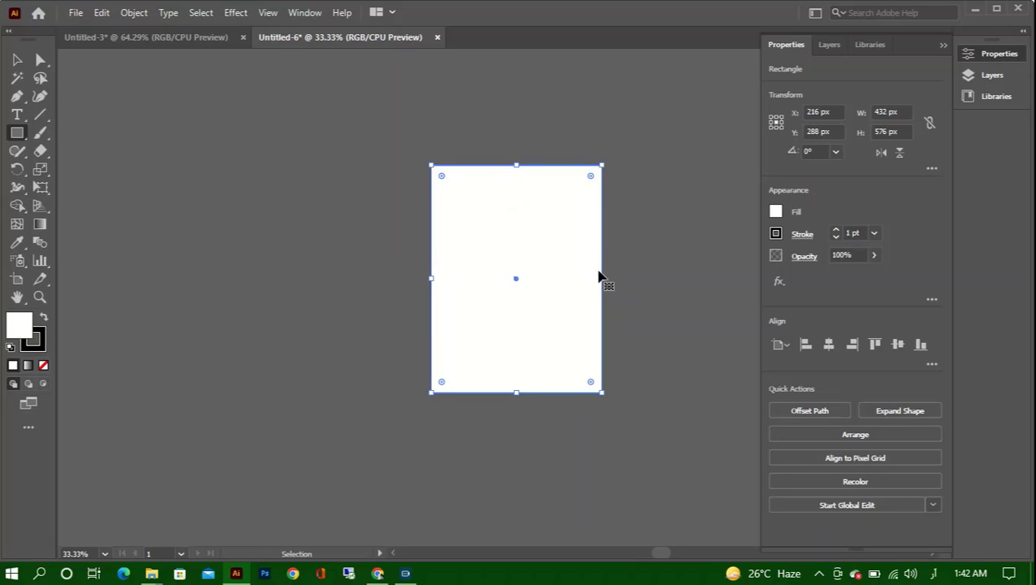
key(ctrl+0)
Give the rectangle a radial gradient with a yellow centre stop.
key(g)
click(455, 274)
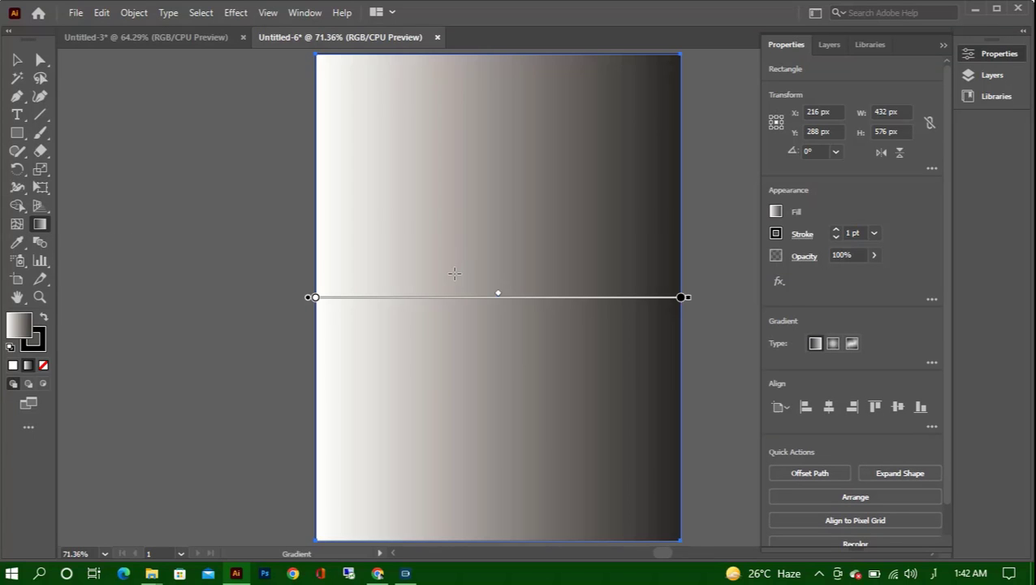
click(833, 343)
click(933, 363)
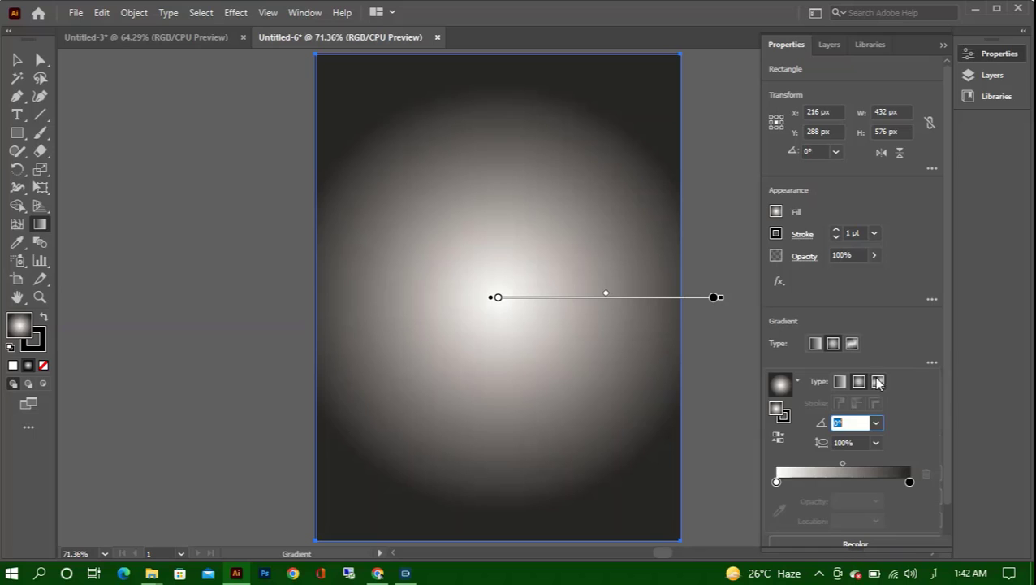
click(777, 482)
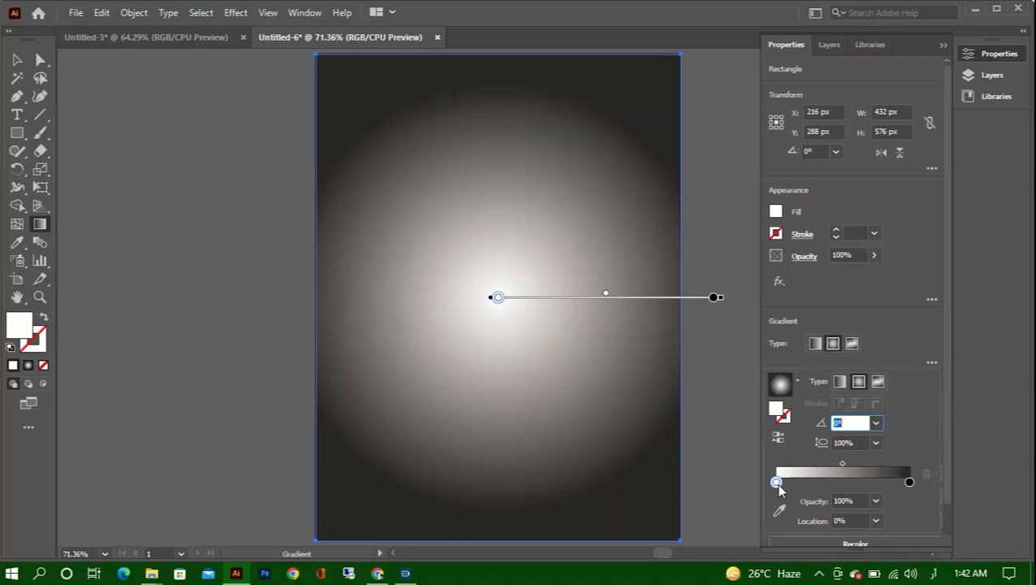
click(776, 212)
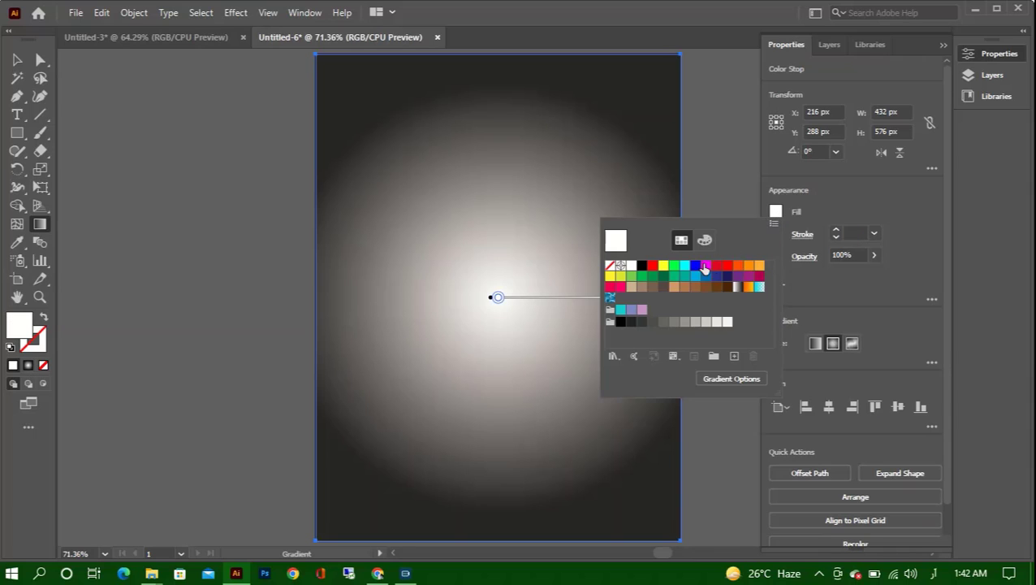
click(664, 266)
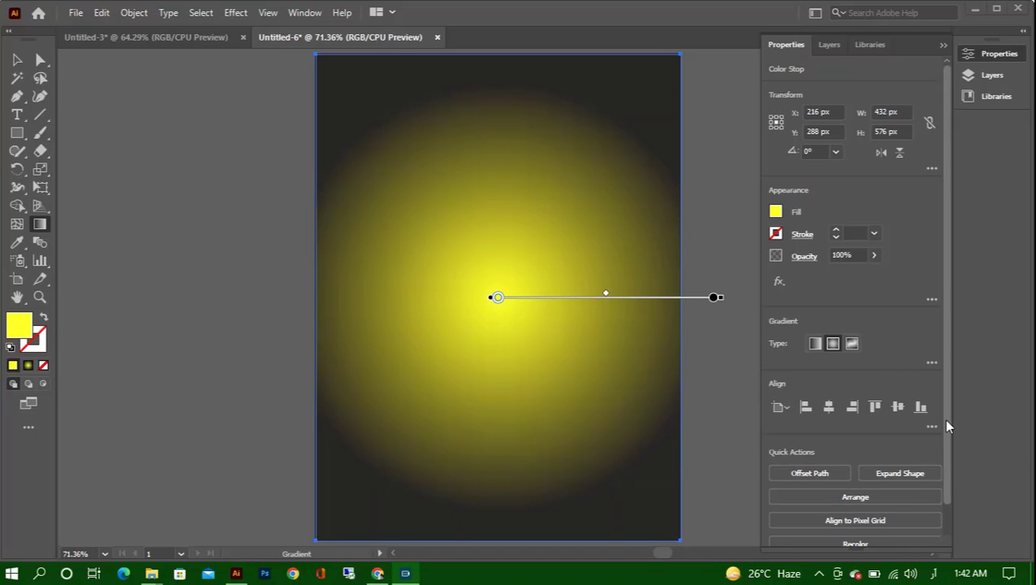
Make the outer gradient stop orange and pull it slightly toward the centre.
click(932, 362)
click(910, 482)
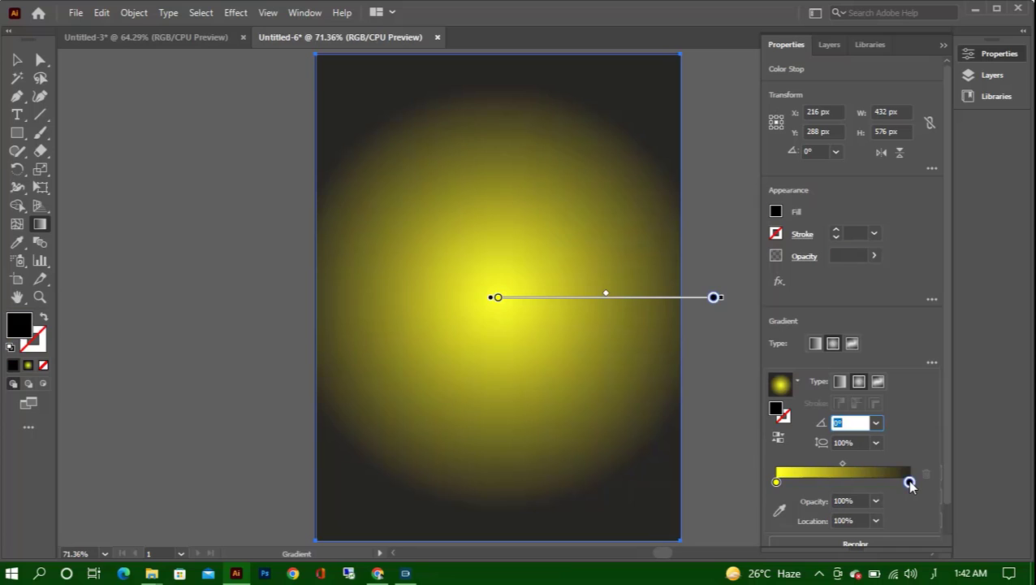
click(776, 212)
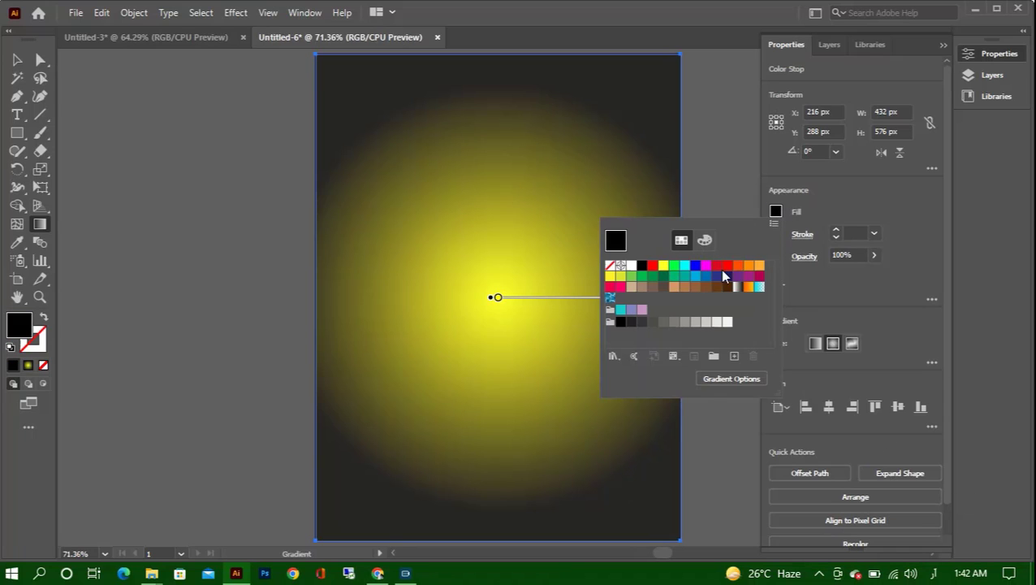
click(758, 268)
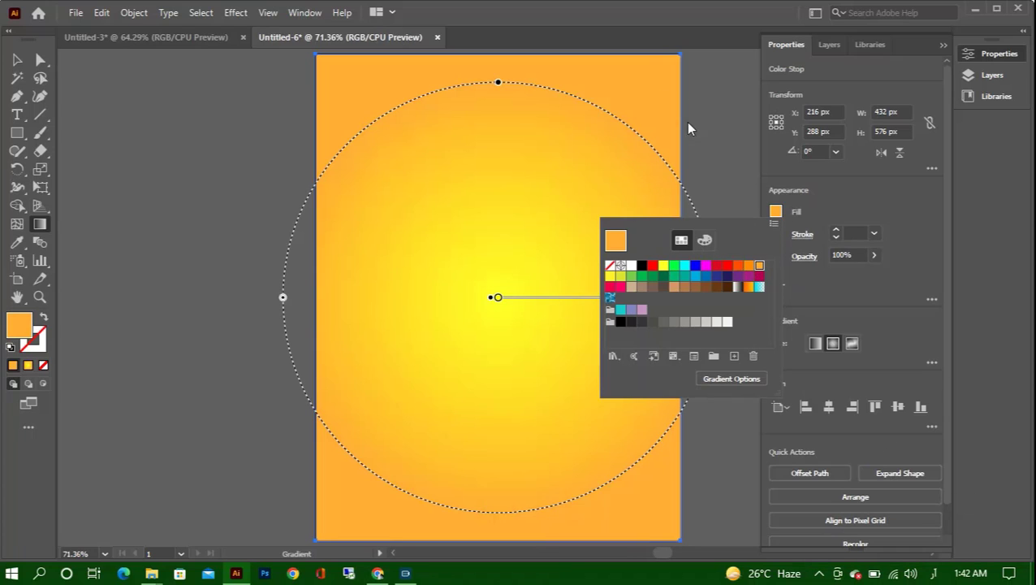
click(493, 87)
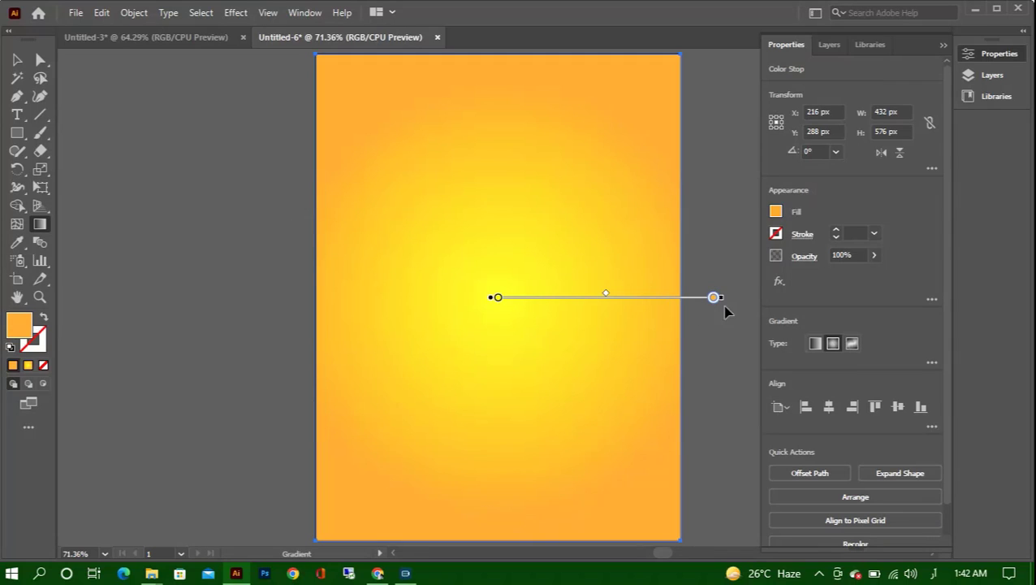
drag(713, 298, 674, 299)
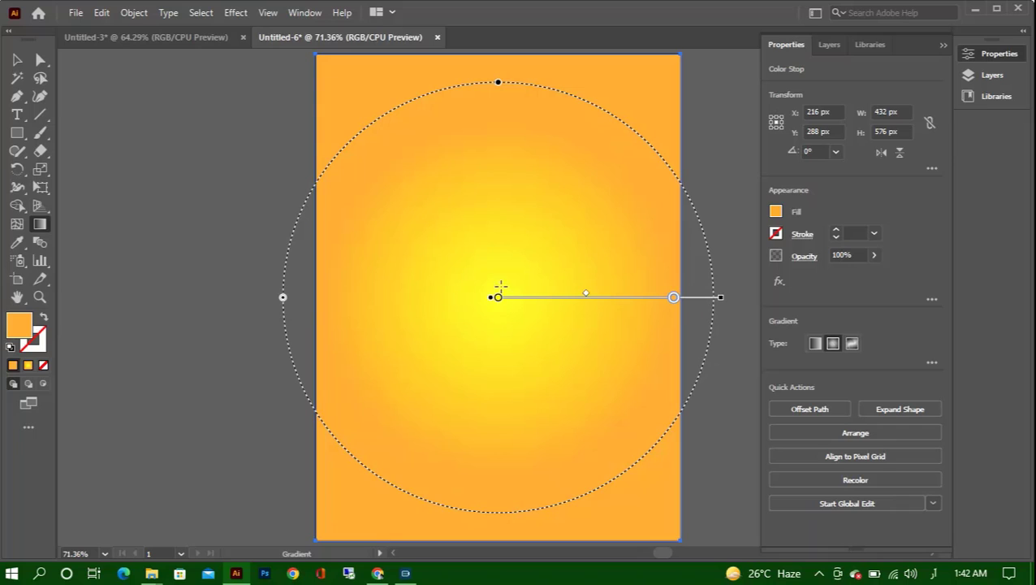
click(17, 60)
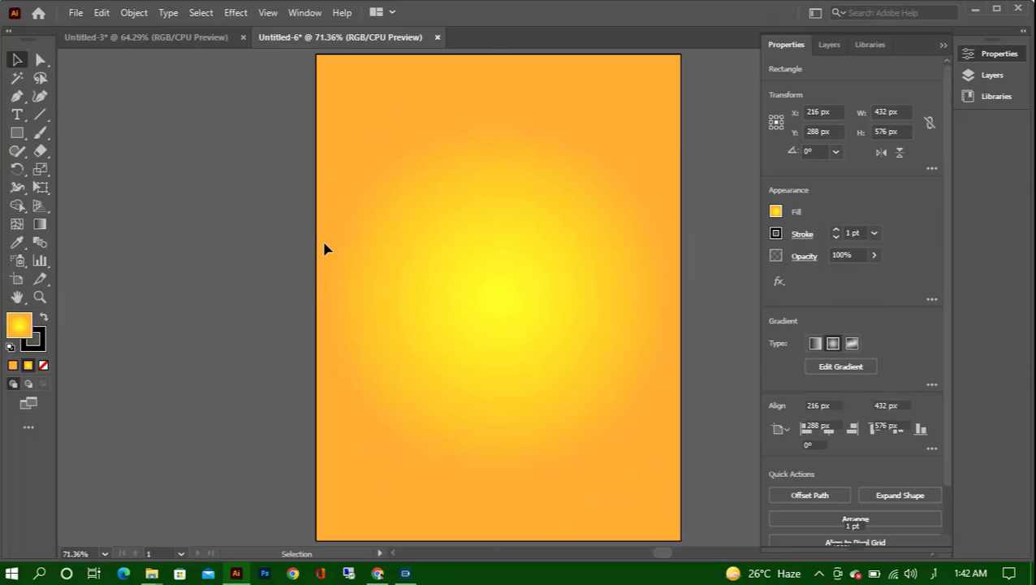
key(ctrl+shift+a)
scroll(324, 248, down, 2)
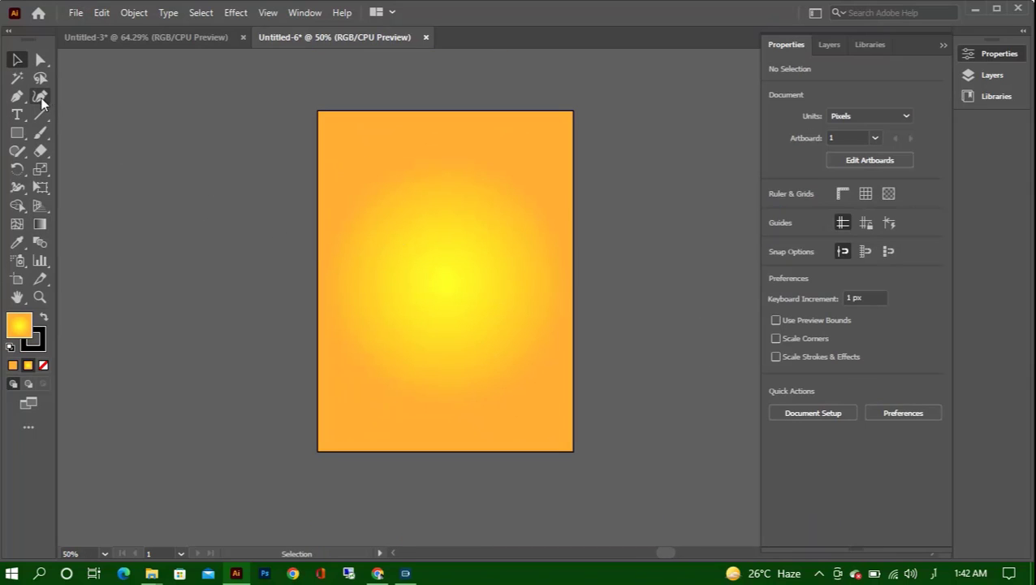
Draw a narrow triangular ray with the Pen tool, hanging from above the artboard.
click(17, 96)
scroll(432, 97, up, 1)
click(427, 104)
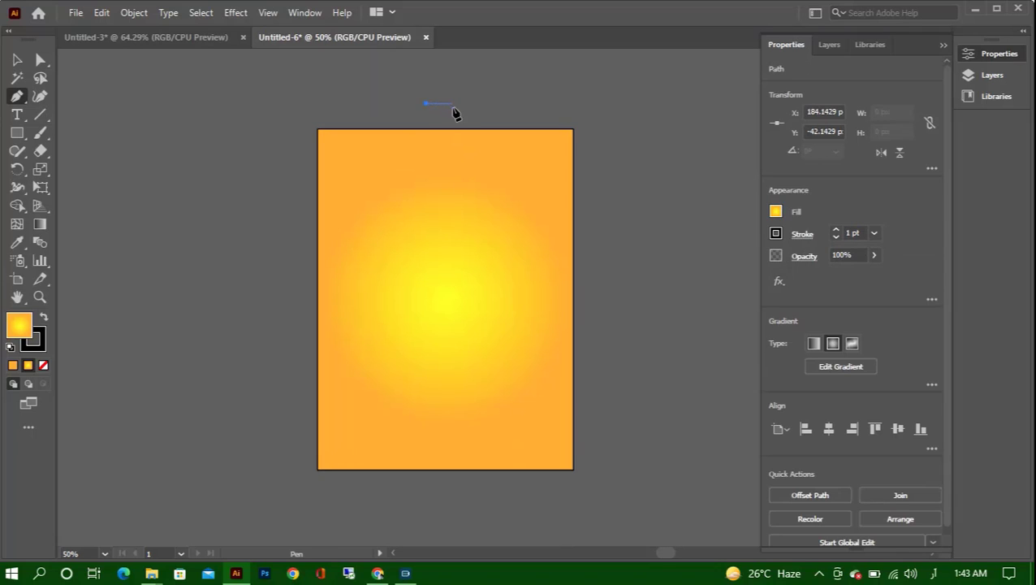
click(436, 244)
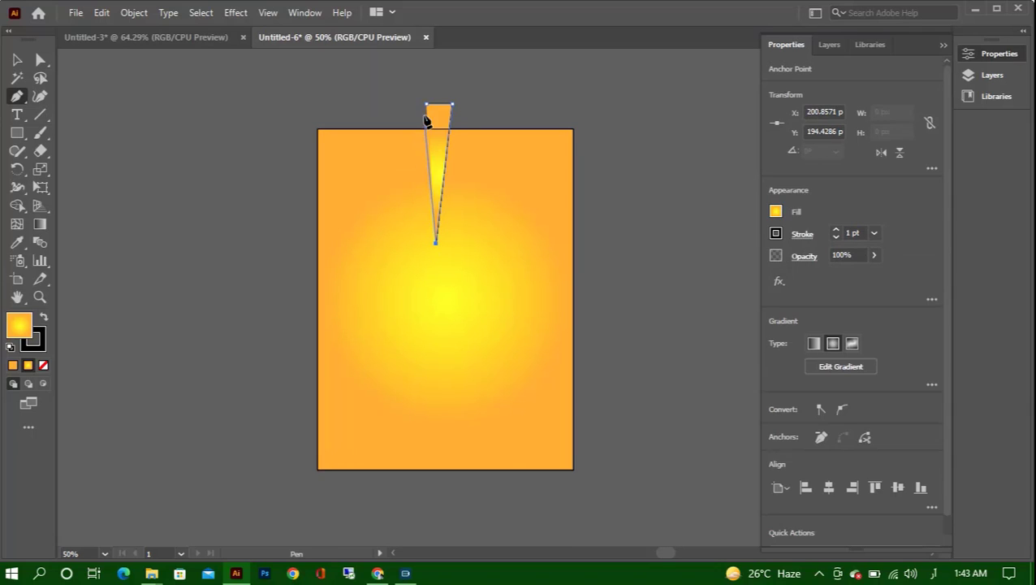
click(427, 104)
click(36, 59)
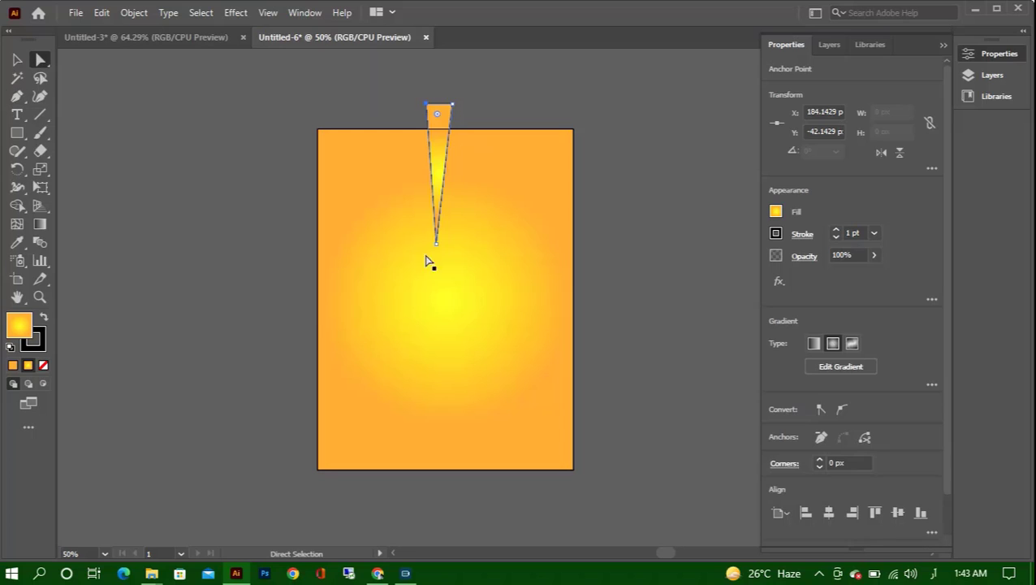
drag(441, 244, 440, 243)
Fill the ray white and remove its stroke.
double_click(18, 331)
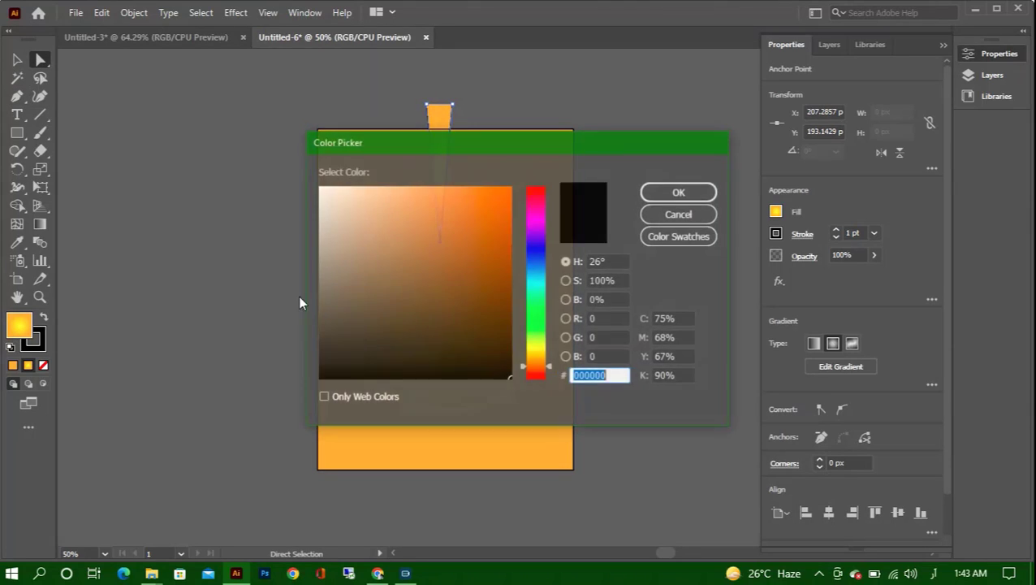
click(320, 187)
click(654, 194)
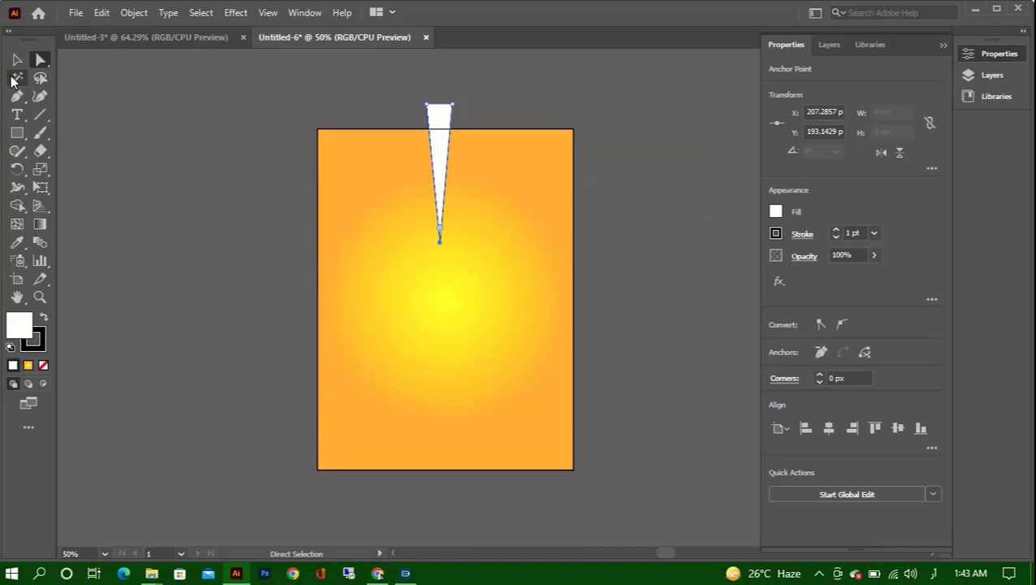
key(v)
click(836, 237)
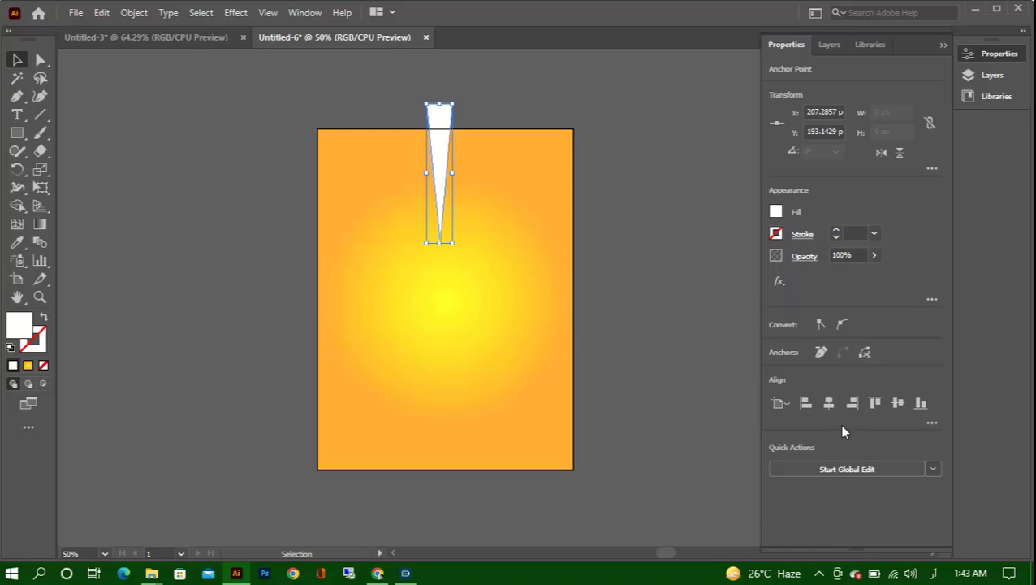
Select the white triangle and centre it horizontally on the artboard.
click(18, 60)
click(303, 111)
click(425, 107)
click(609, 178)
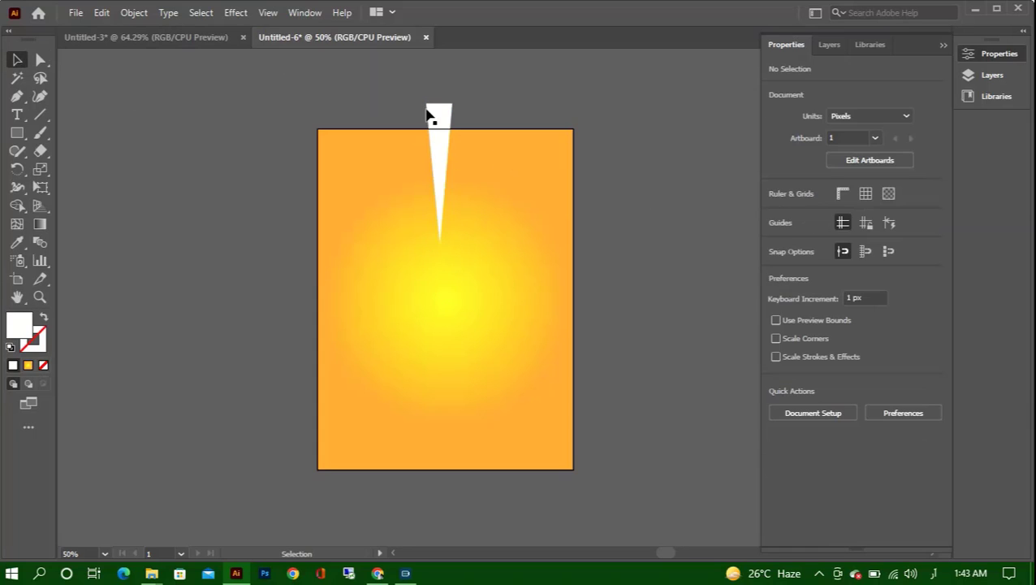
click(429, 114)
click(828, 344)
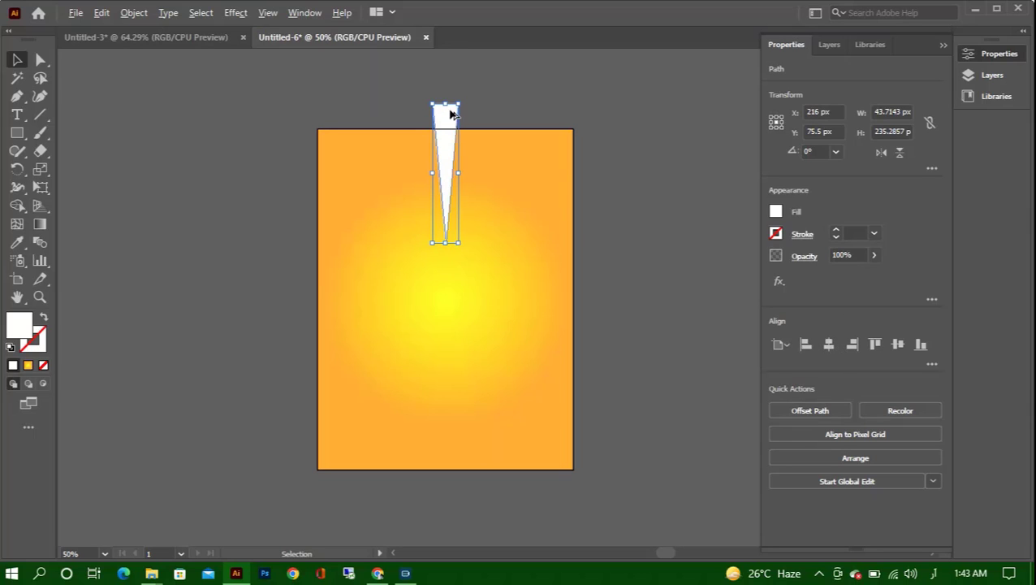
scroll(453, 115, up, 1)
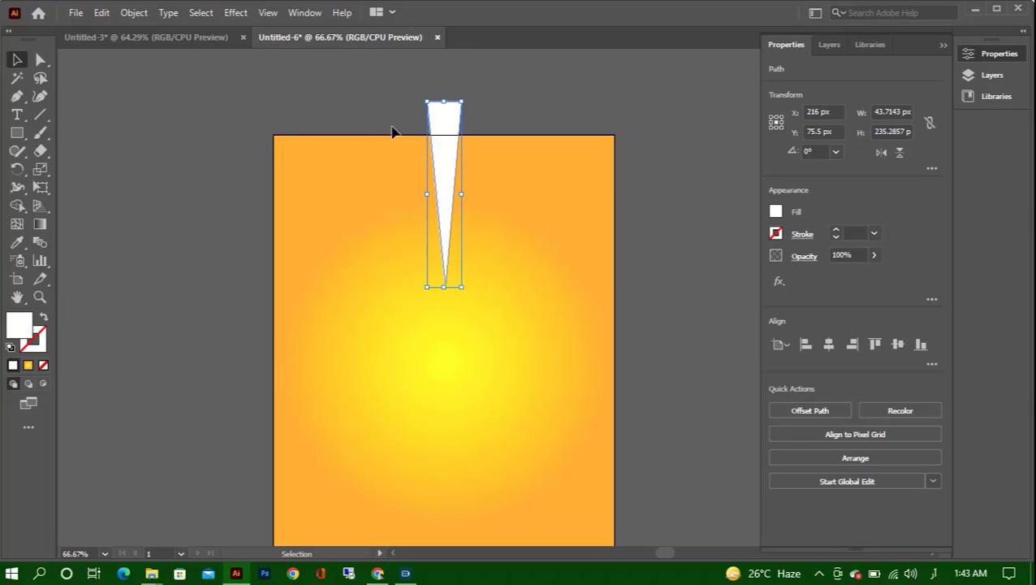
click(464, 99)
click(421, 120)
scroll(420, 118, down, 1)
click(448, 108)
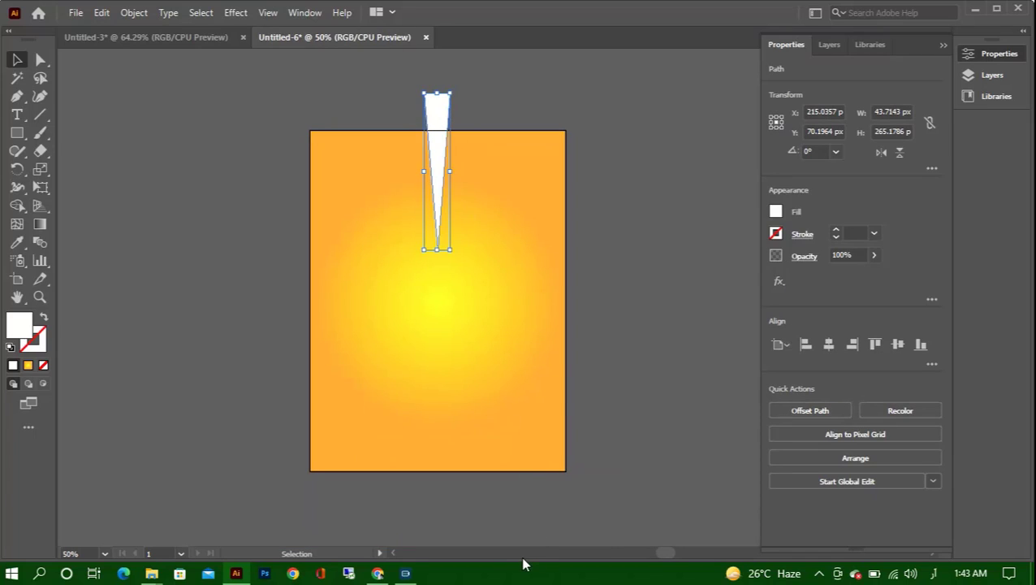
Rotate a copy of the ray, then repeat it three times with Ctrl+D into a sunburst.
key(r)
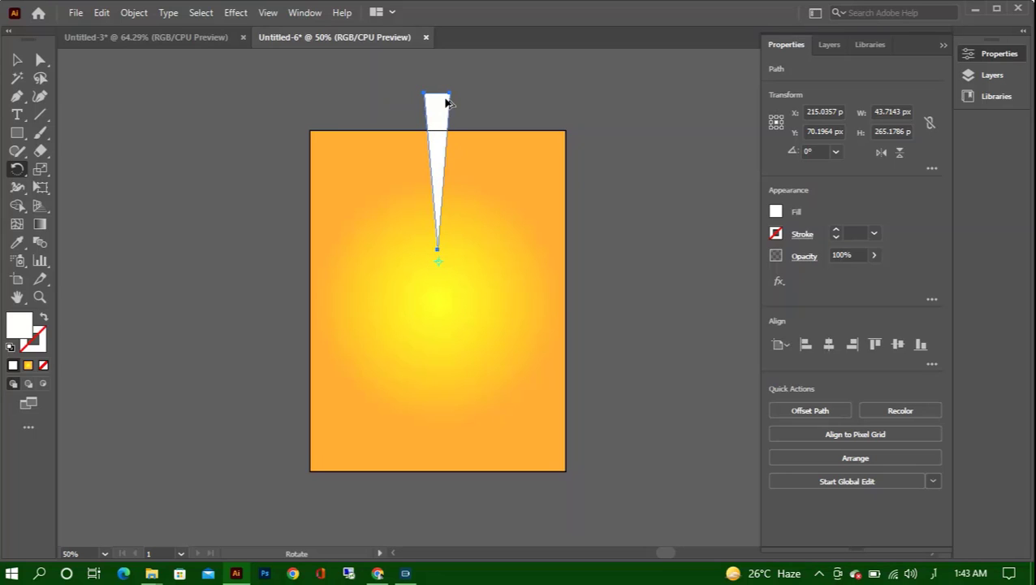
drag(451, 97, 499, 137)
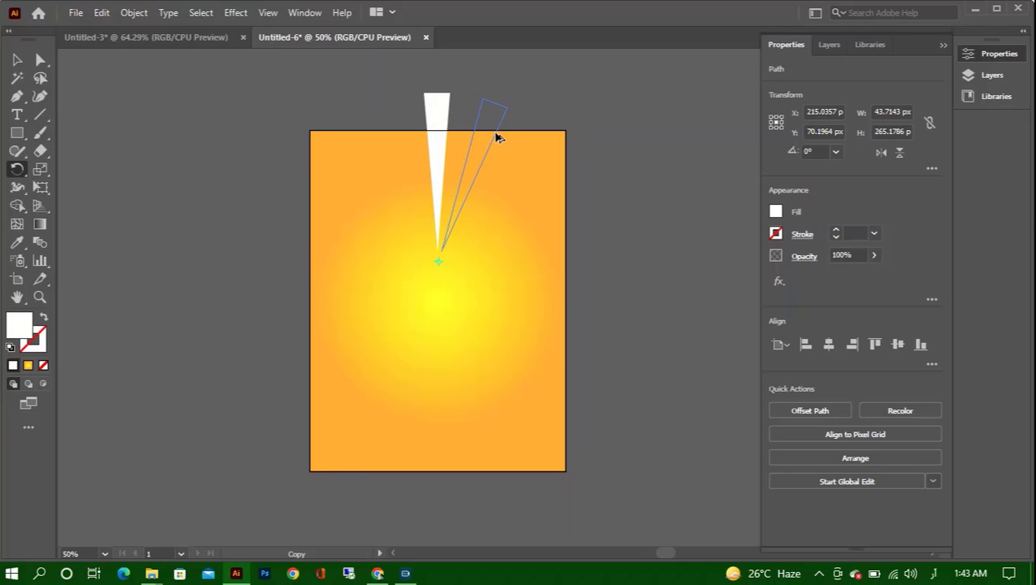
drag(499, 136, 498, 132)
key(ctrl+d)
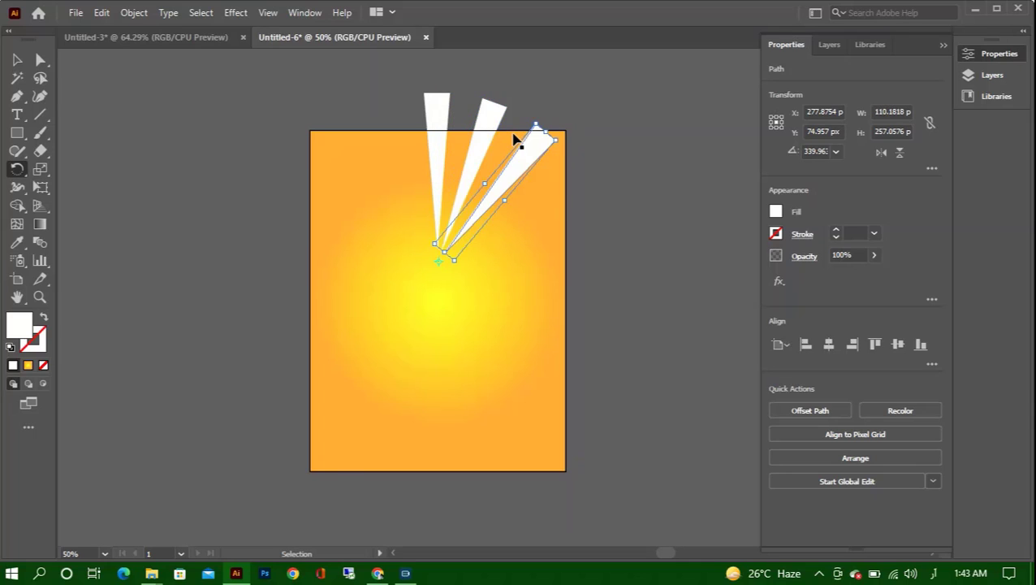
key(ctrl+d)
key(ctrl+d)
key(ctrl+d)
key(ctrl+d)
key(ctrl+d)
key(ctrl+d)
key(ctrl+d)
key(ctrl+d)
key(ctrl+d)
key(ctrl+d)
key(ctrl+d)
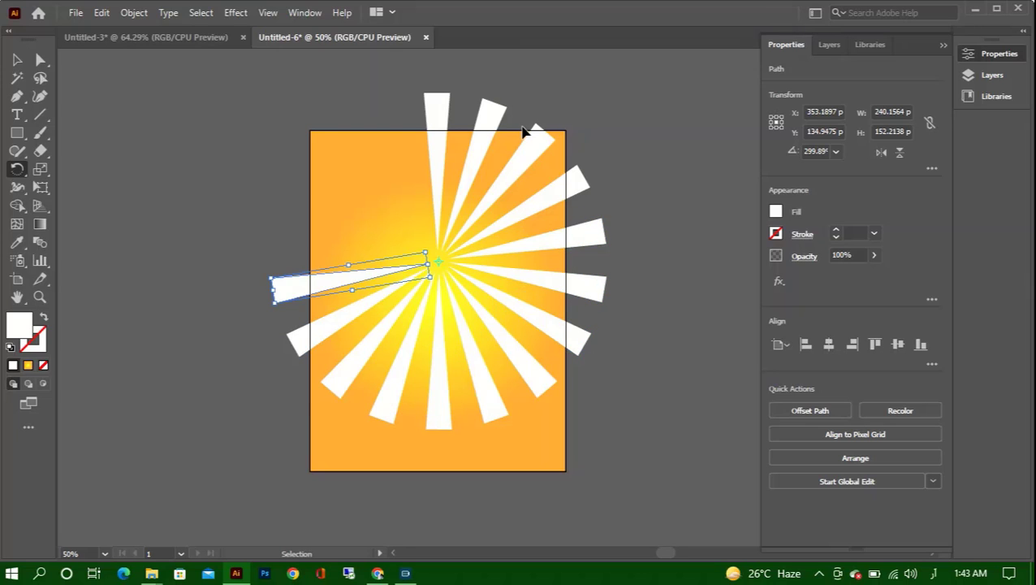
key(ctrl+d)
key(ctrl+d)
key(ctrl+d)
key(ctrl+d)
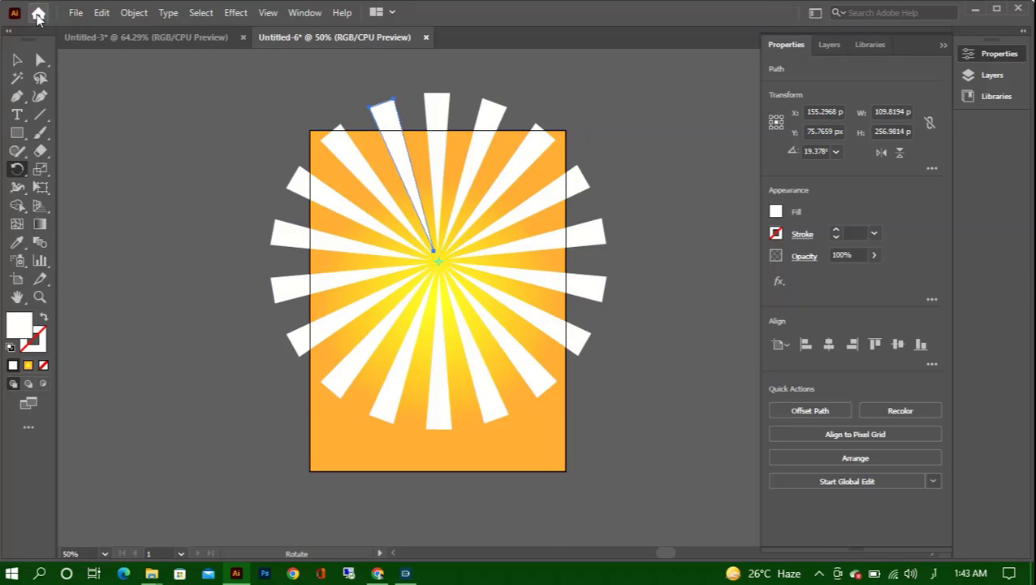
click(17, 59)
key(ctrl+minus)
click(256, 122)
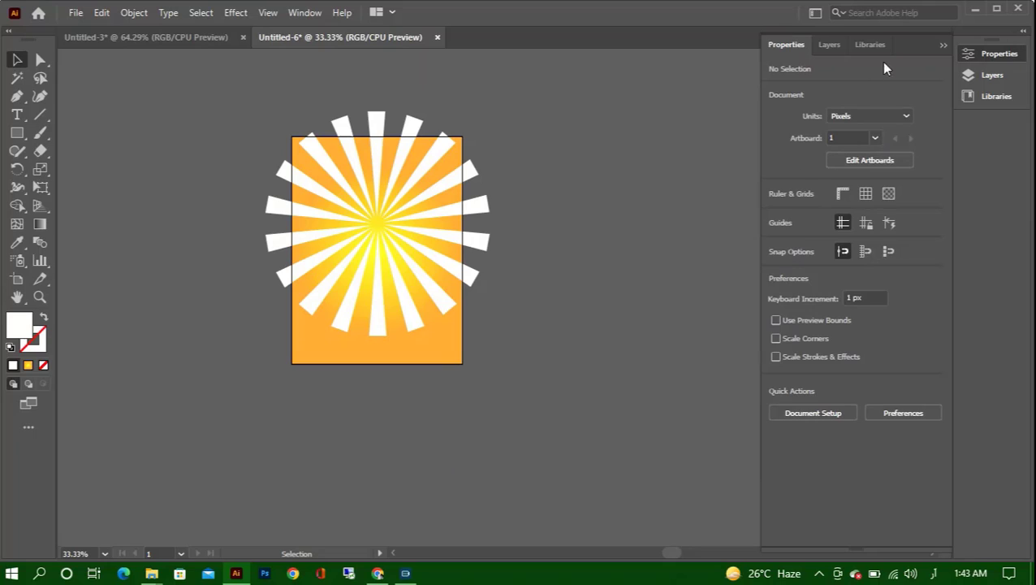
Lock the orange background rectangle in Layers, then select and group all the rays.
click(830, 46)
click(817, 72)
scroll(824, 122, down, 2)
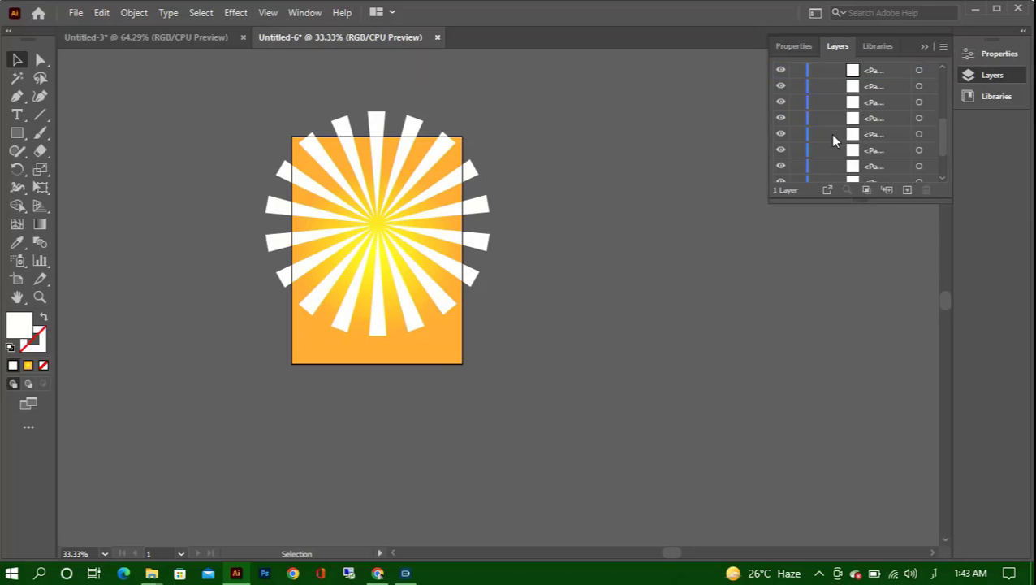
scroll(807, 169, down, 2)
click(796, 175)
scroll(844, 151, down, 1)
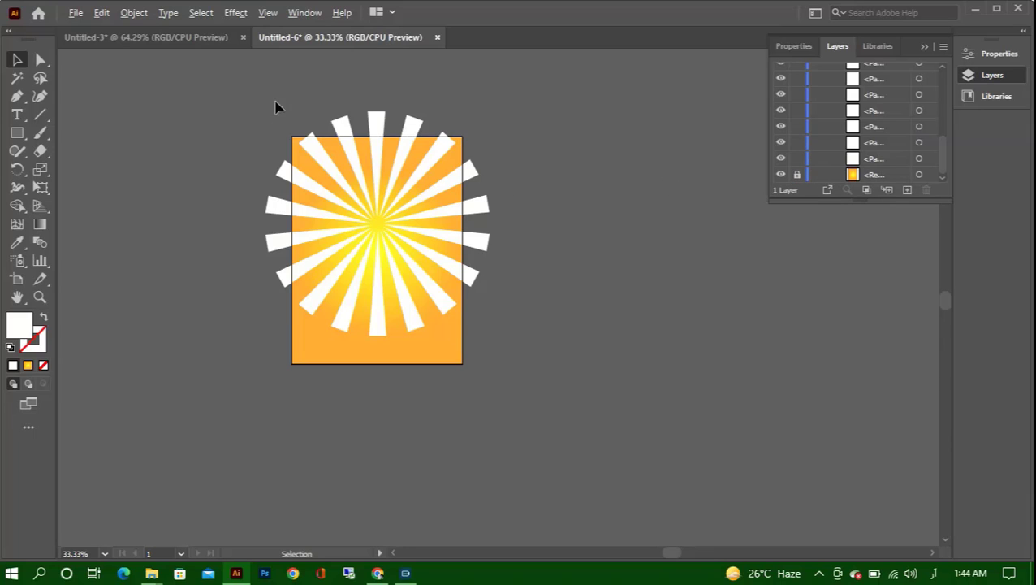
drag(267, 91, 567, 325)
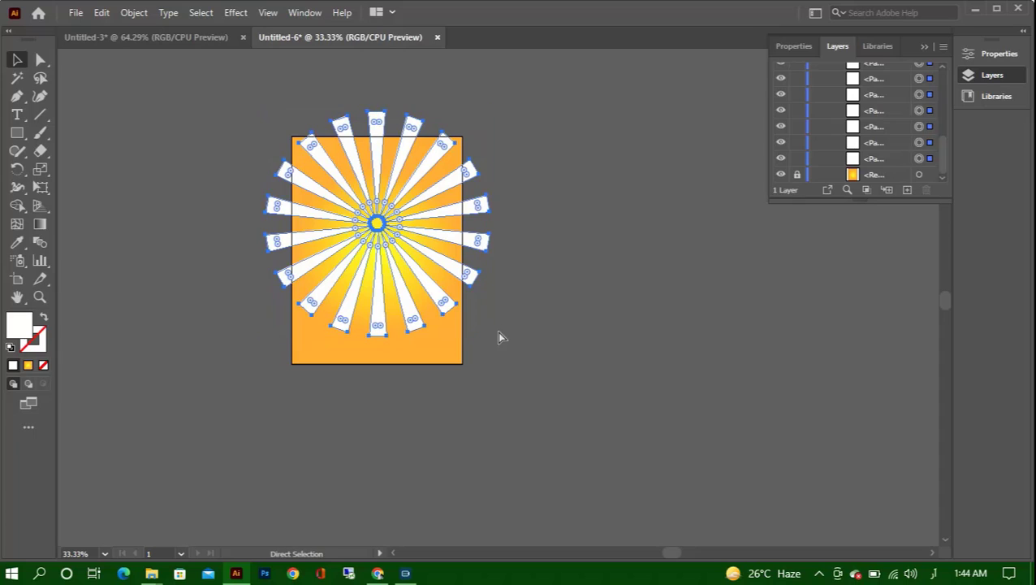
key(ctrl+g)
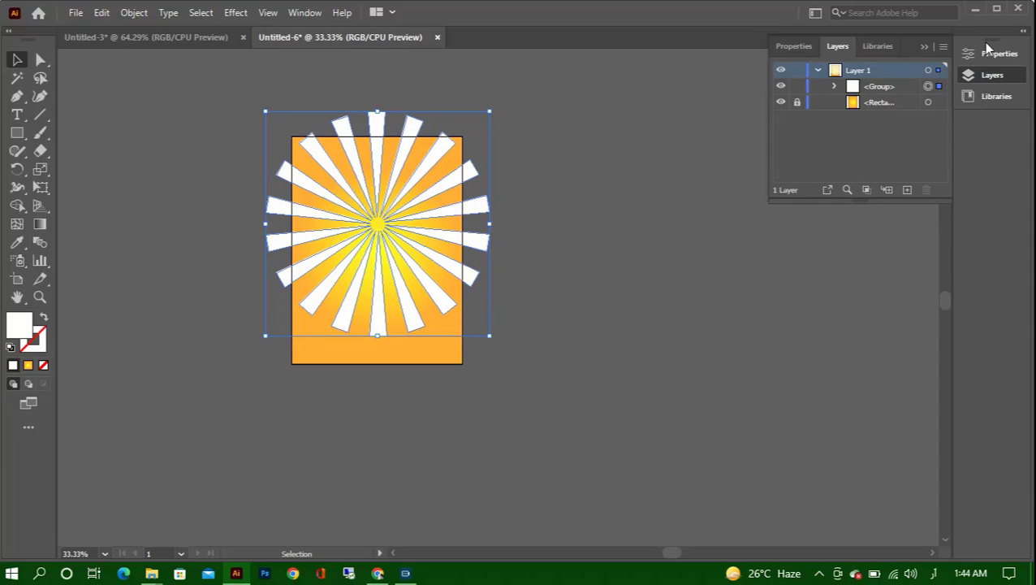
Centre the ray group on the artboard both ways and enlarge it.
click(998, 53)
click(829, 344)
click(898, 345)
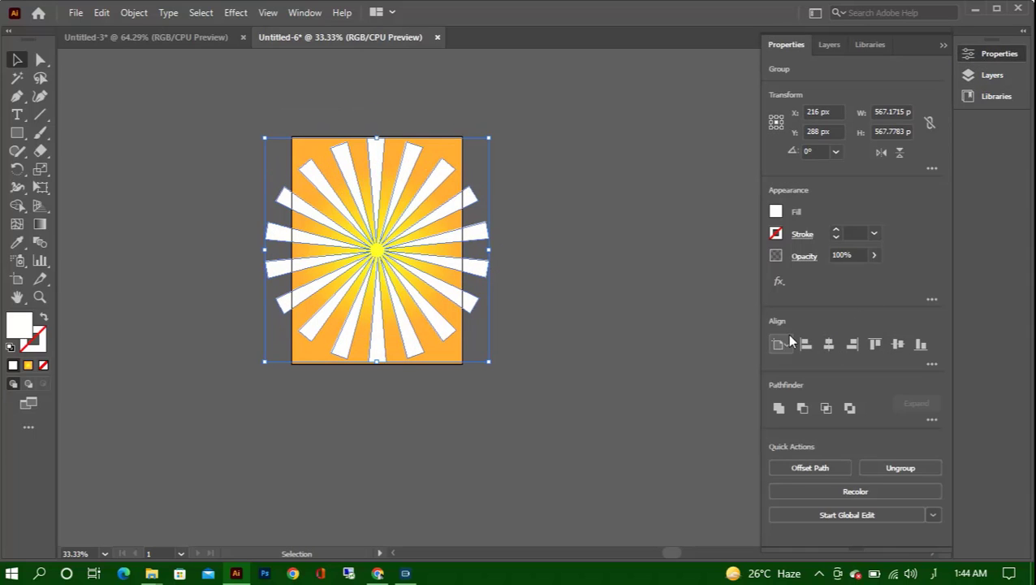
drag(490, 362, 513, 388)
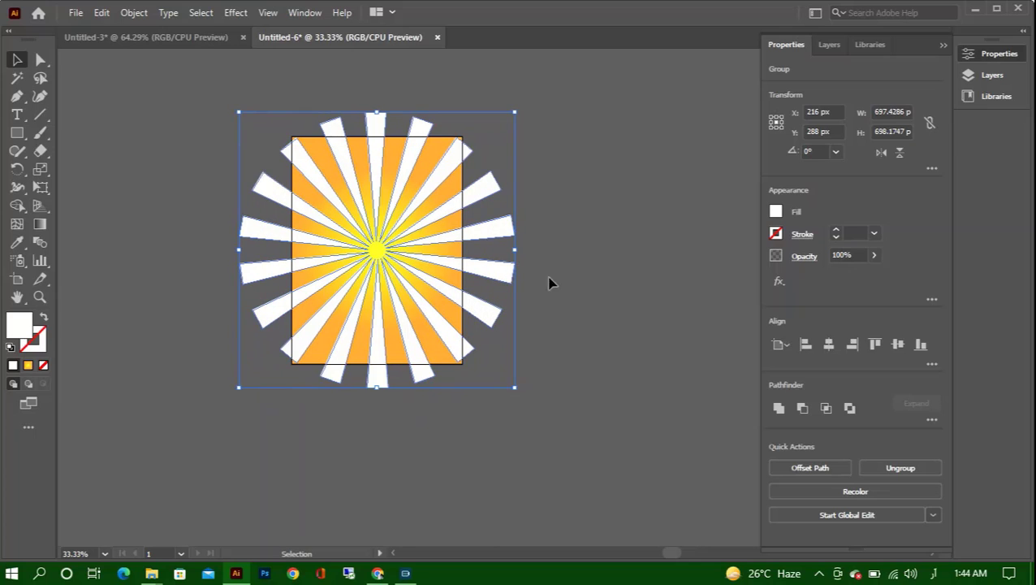
click(550, 282)
scroll(419, 183, up, 1)
click(439, 185)
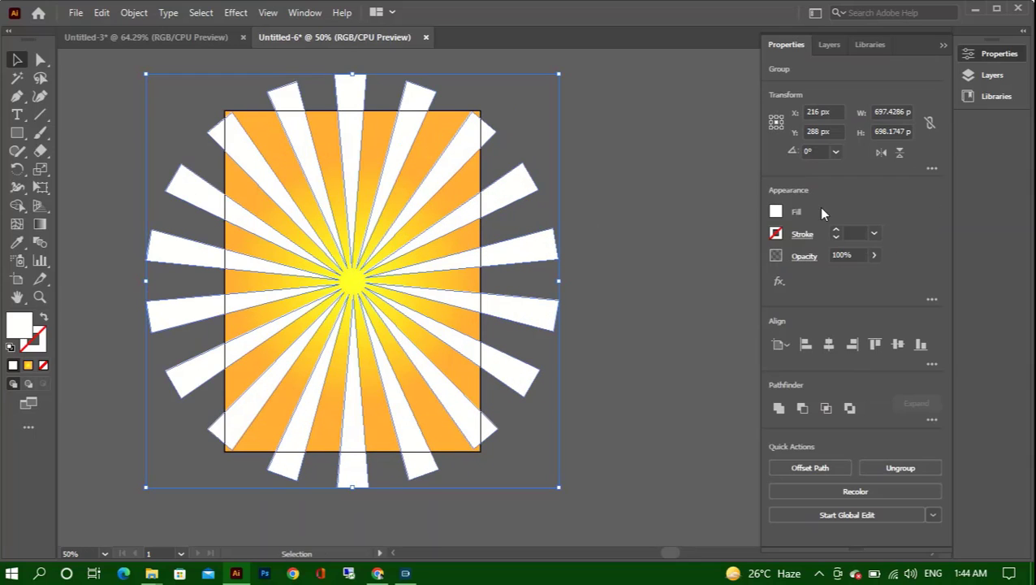
Set the ray group's opacity to 30%.
drag(874, 275, 842, 276)
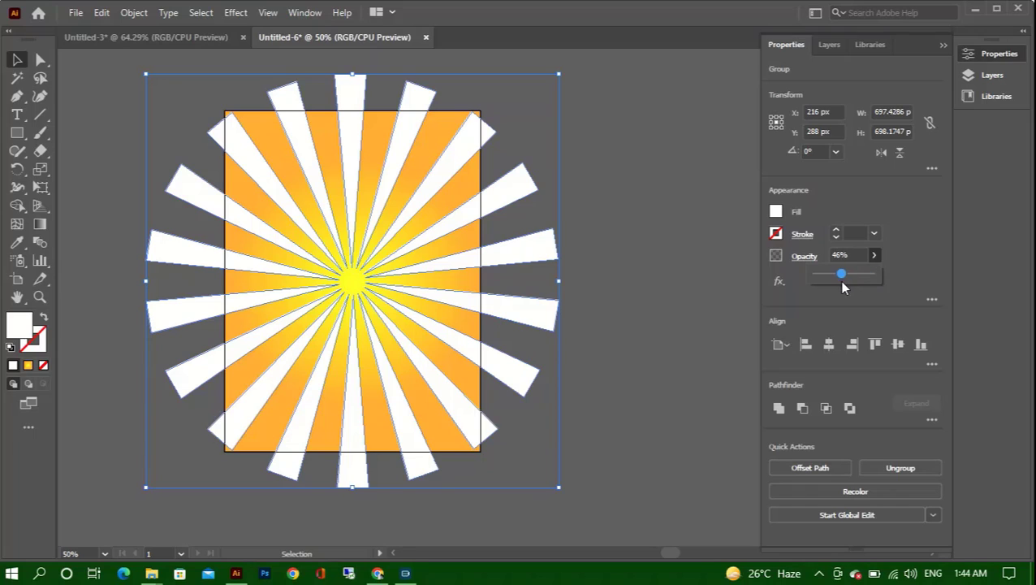
click(835, 255)
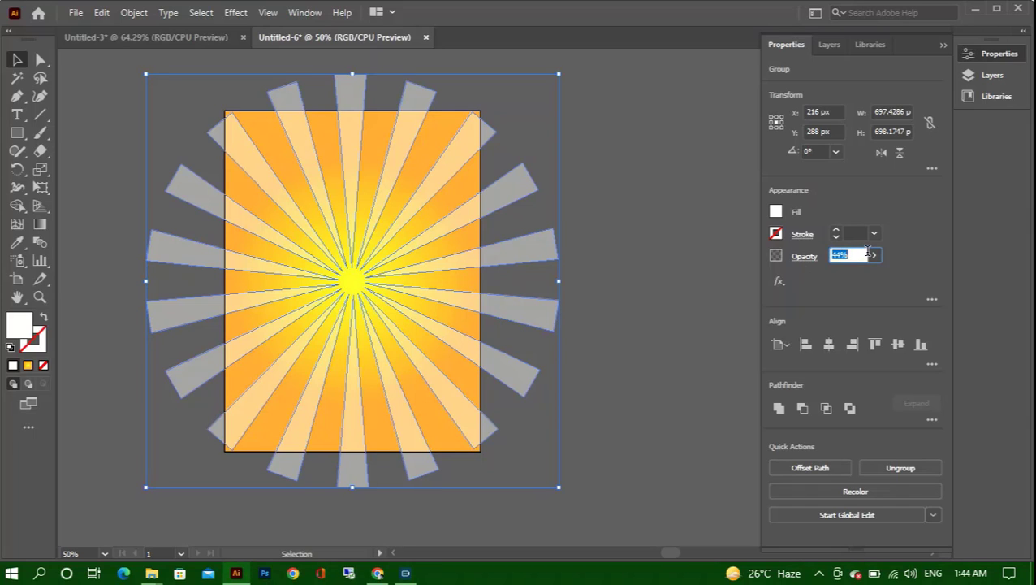
text(30)
key(Return)
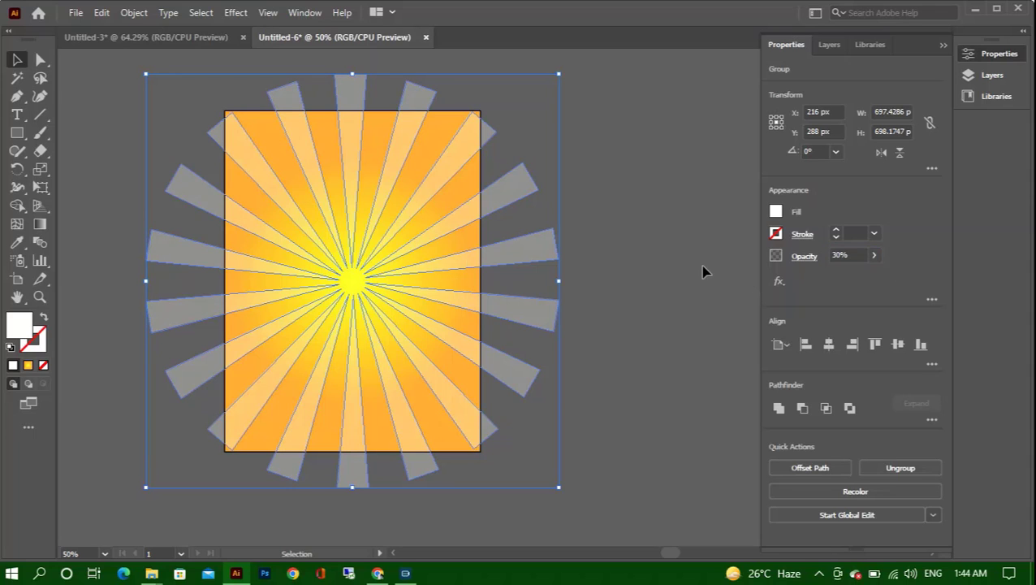
click(641, 238)
drag(606, 144, 546, 198)
click(635, 159)
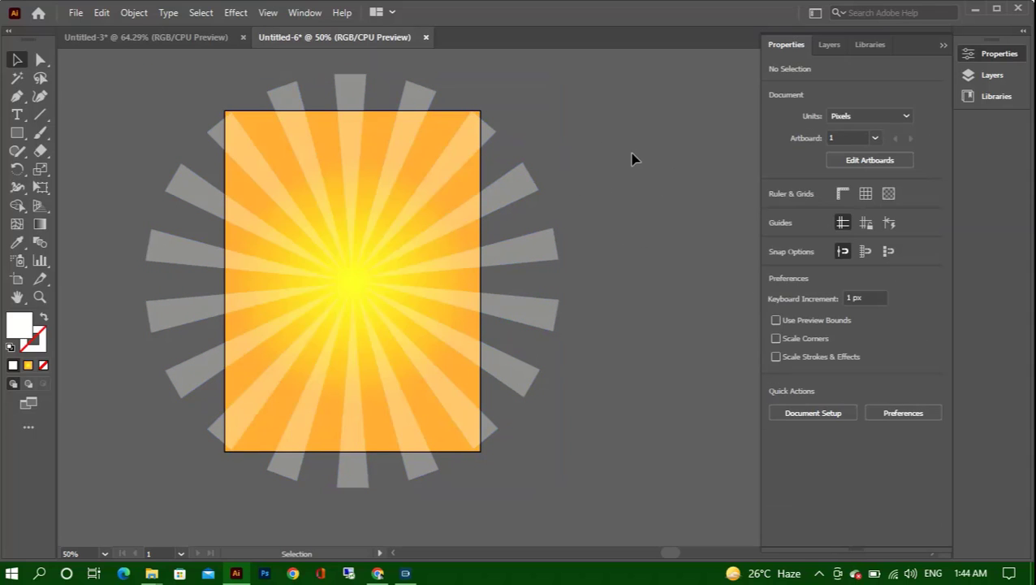
click(527, 202)
click(852, 254)
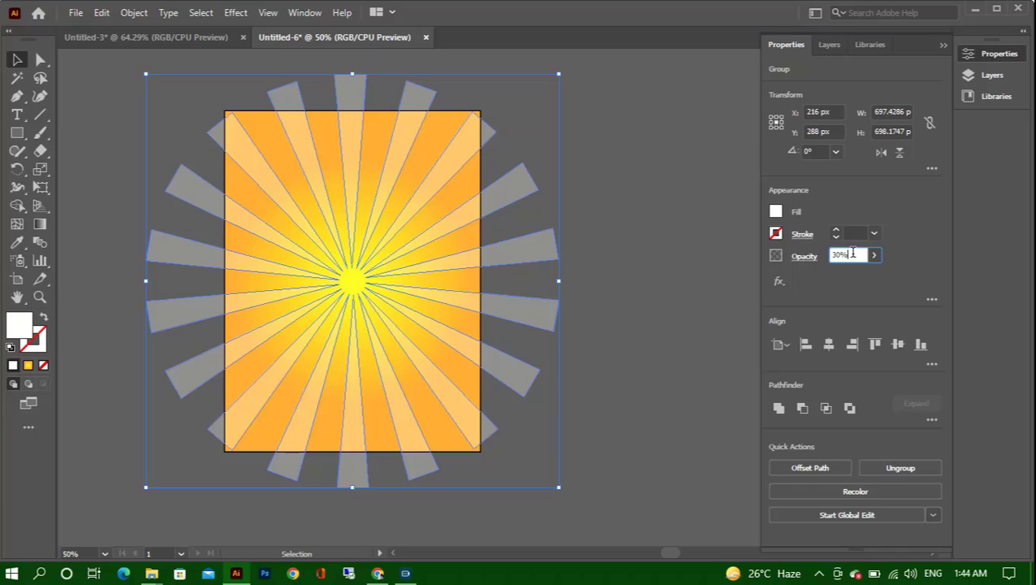
Lower the rays to 20% opacity and bring the burger photo over from Untitled-3.
text(20)
click(703, 245)
click(146, 37)
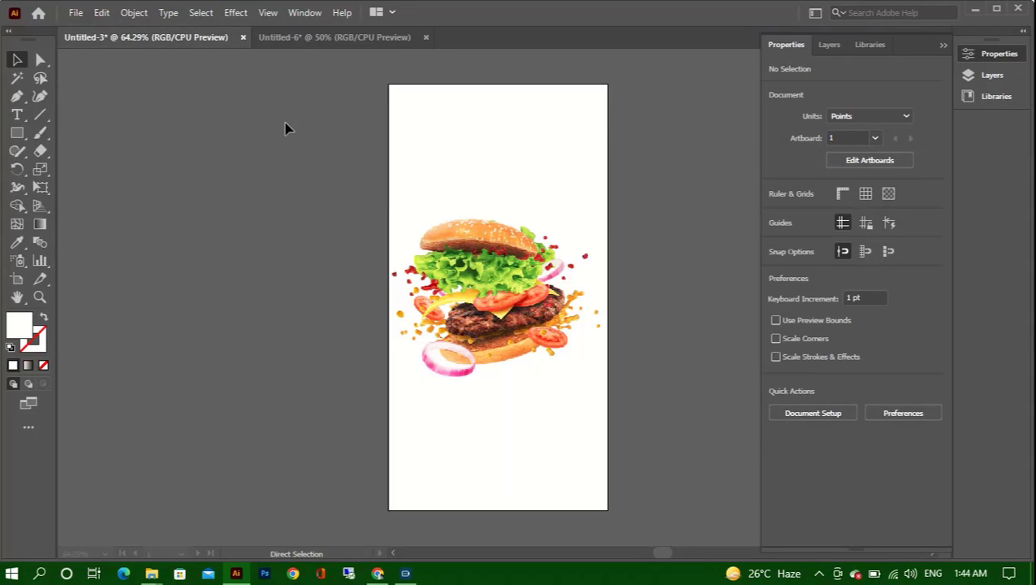
mouse_move(489, 241)
mouse_down()
mouse_move(364, 269)
mouse_move(417, 301)
mouse_up()
Enlarge the burger photo and centre it horizontally and vertically on the artboard.
key(ctrl+minus)
key(ctrl+minus)
key(ctrl+plus)
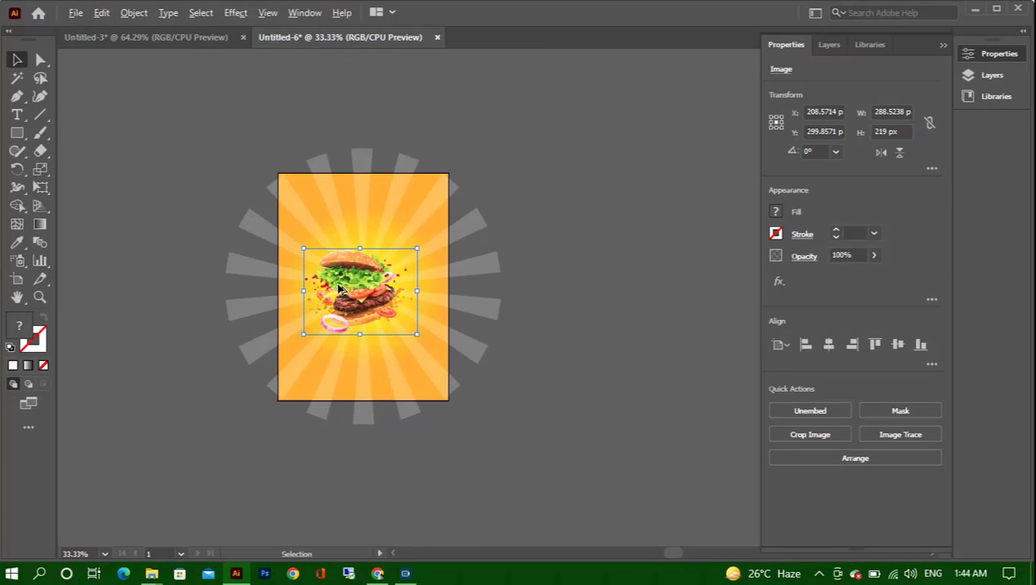
drag(420, 337, 460, 367)
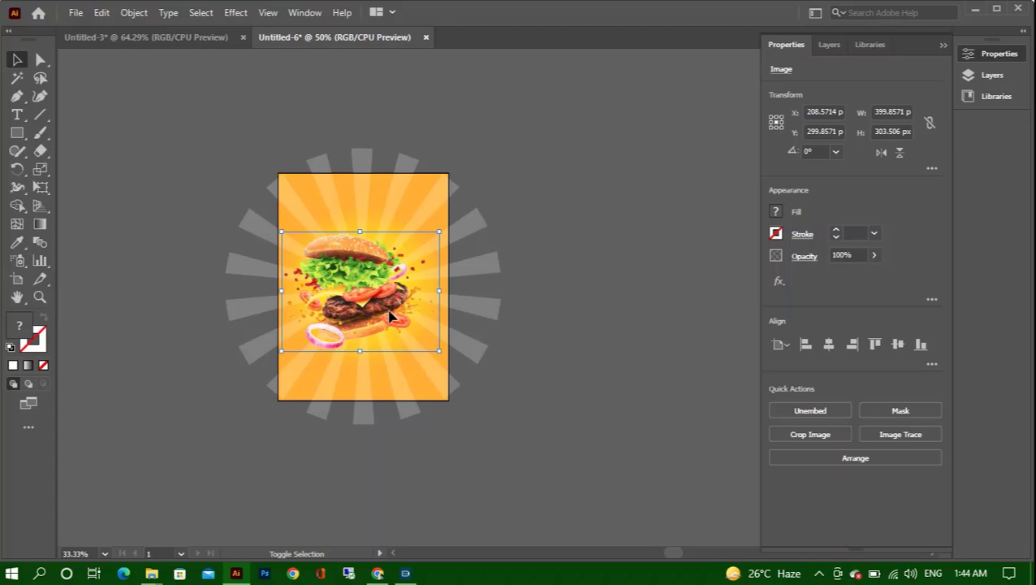
key(ctrl+plus)
key(ctrl+plus)
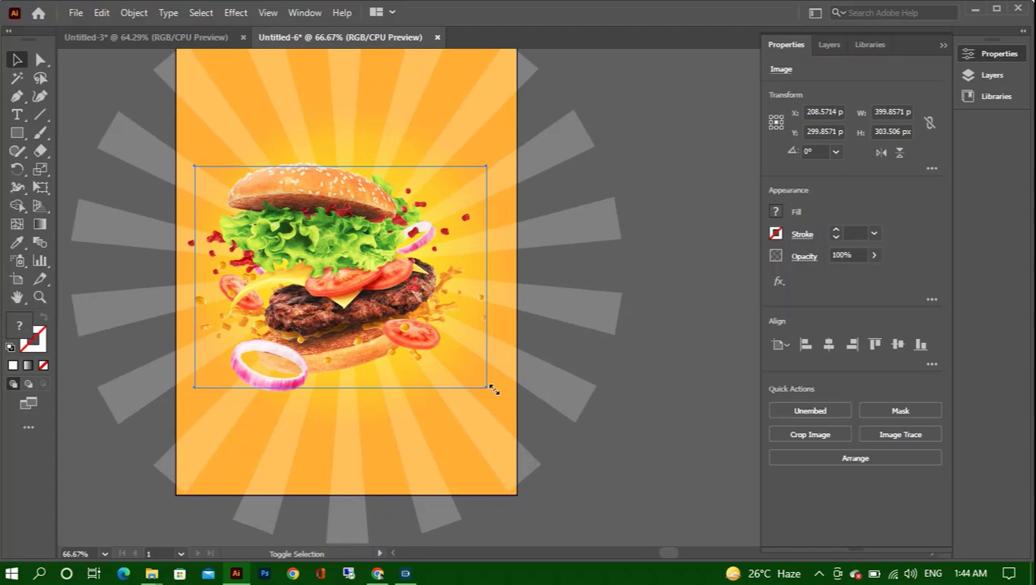
drag(497, 398, 474, 378)
drag(360, 292, 380, 296)
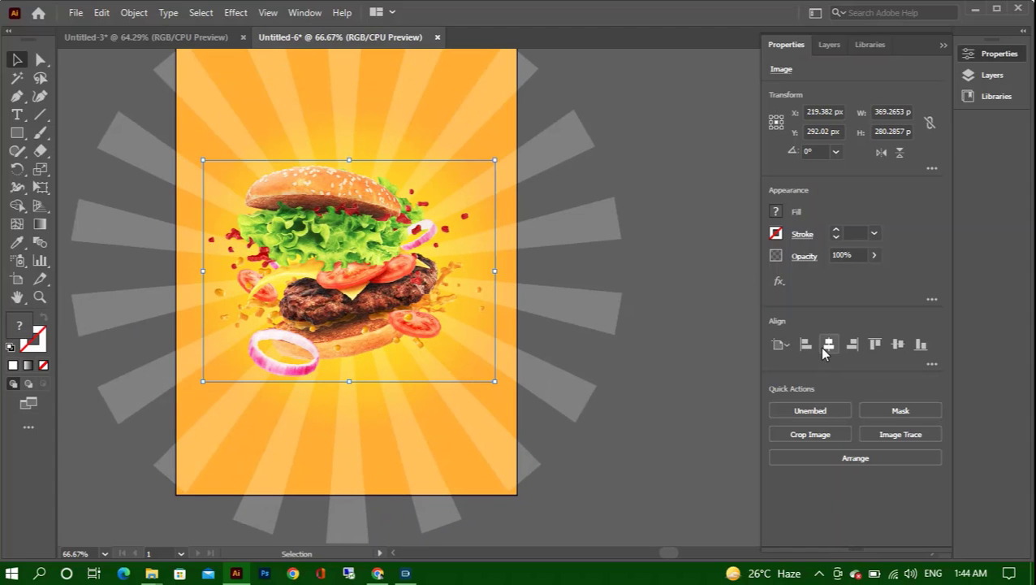
click(828, 344)
click(897, 345)
click(624, 215)
key(ctrl+plus)
key(ctrl+plus)
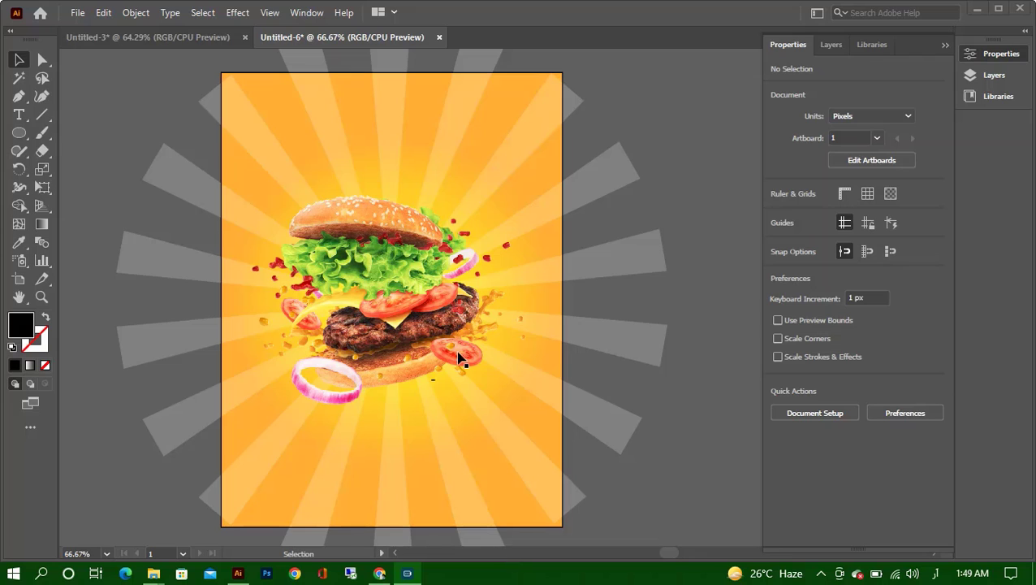
Draw a thin black ellipse under the burger, tilted and slightly taller.
click(19, 132)
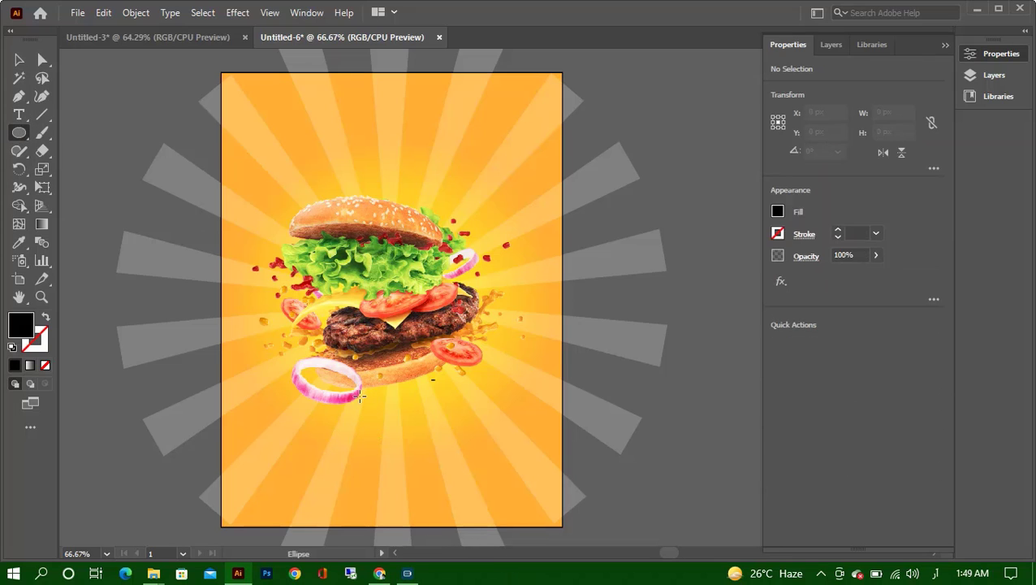
drag(334, 392, 513, 404)
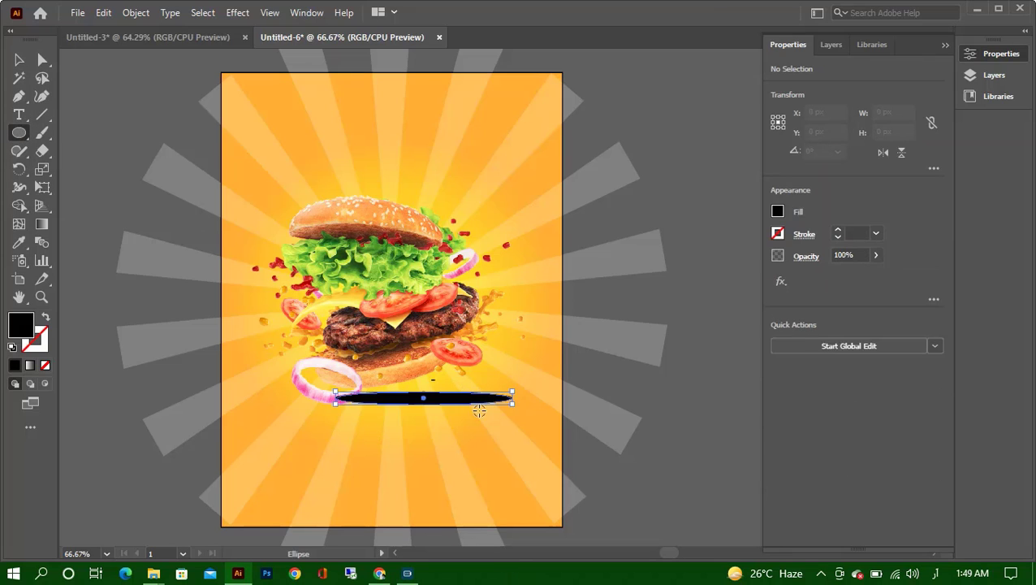
key(ctrl+equal)
key(ctrl+equal)
drag(641, 370, 621, 342)
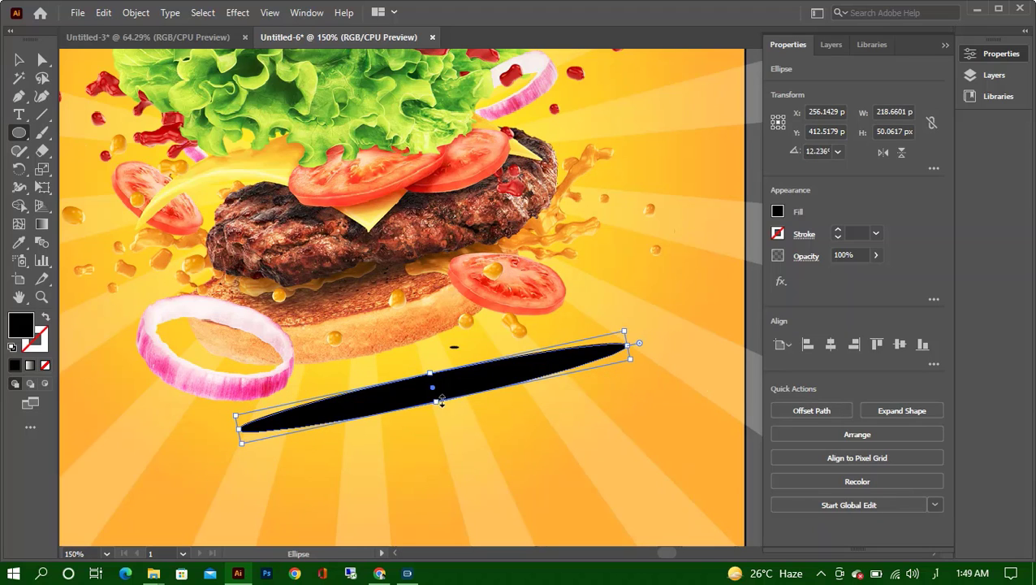
drag(438, 401, 405, 354)
key(v)
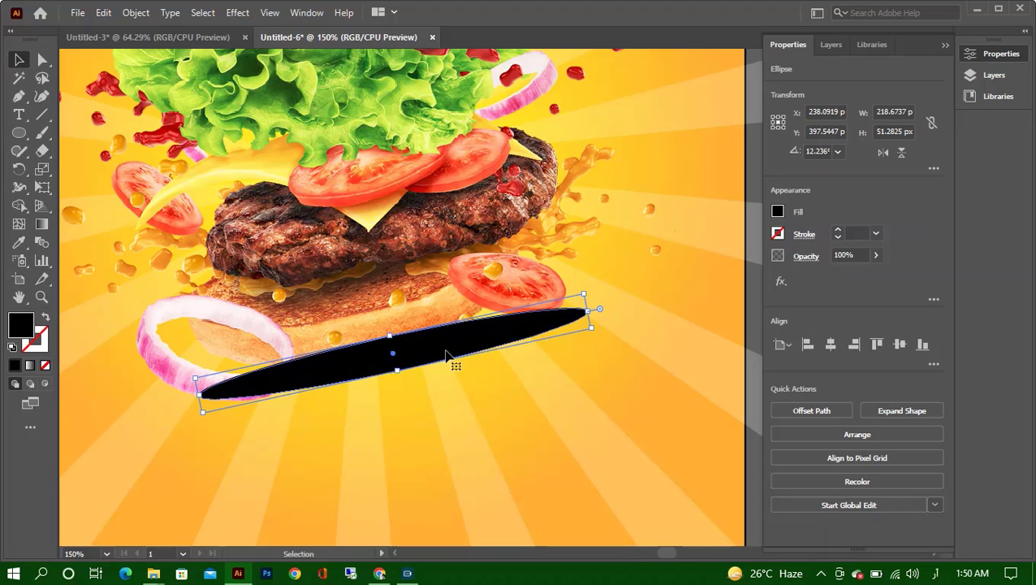
mouse_move(534, 327)
mouse_down()
mouse_move(568, 284)
mouse_move(433, 343)
mouse_up()
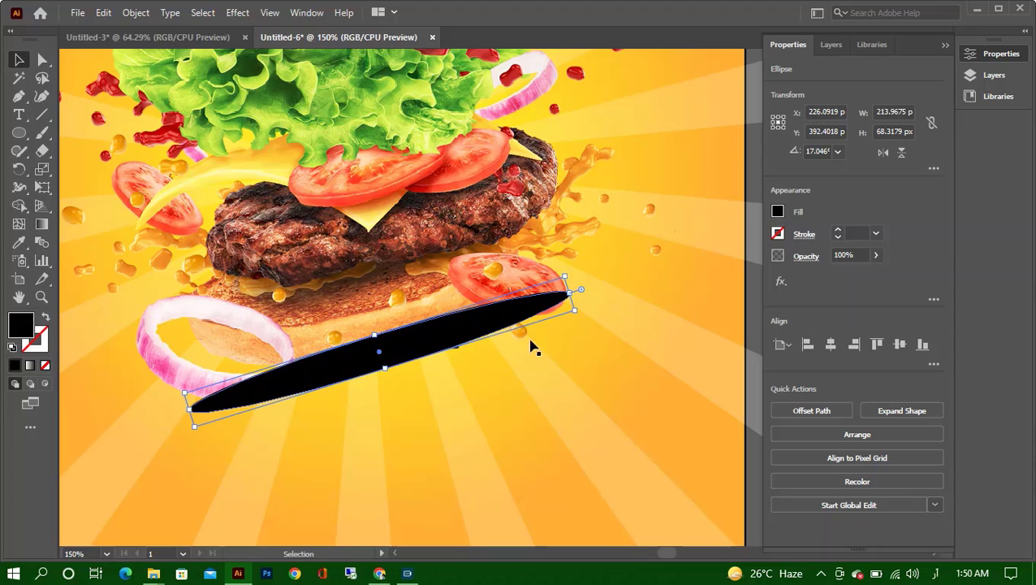
drag(191, 413, 197, 407)
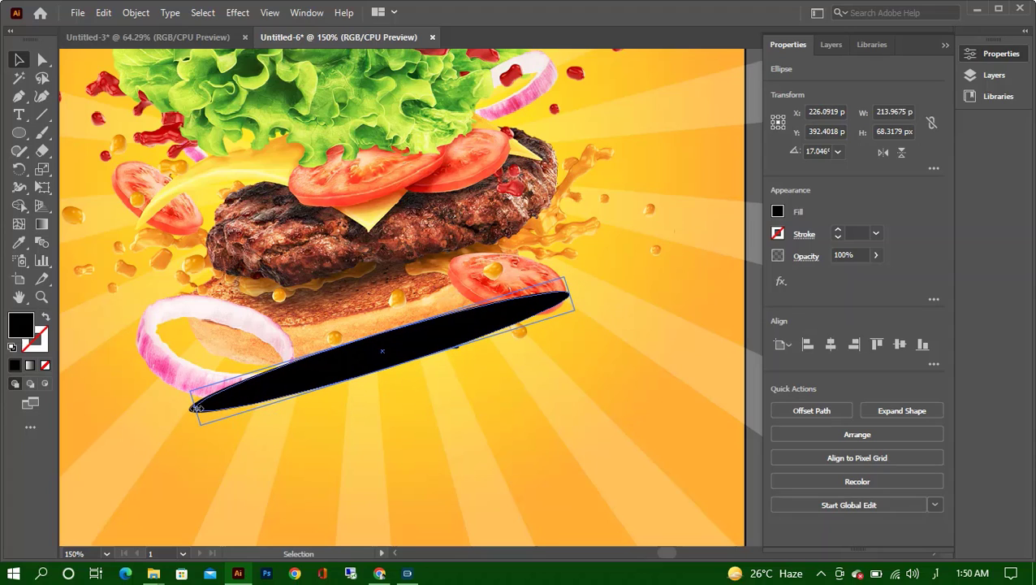
Delete the duplicate ellipse in Layers and move the remaining one below the burger image.
click(830, 46)
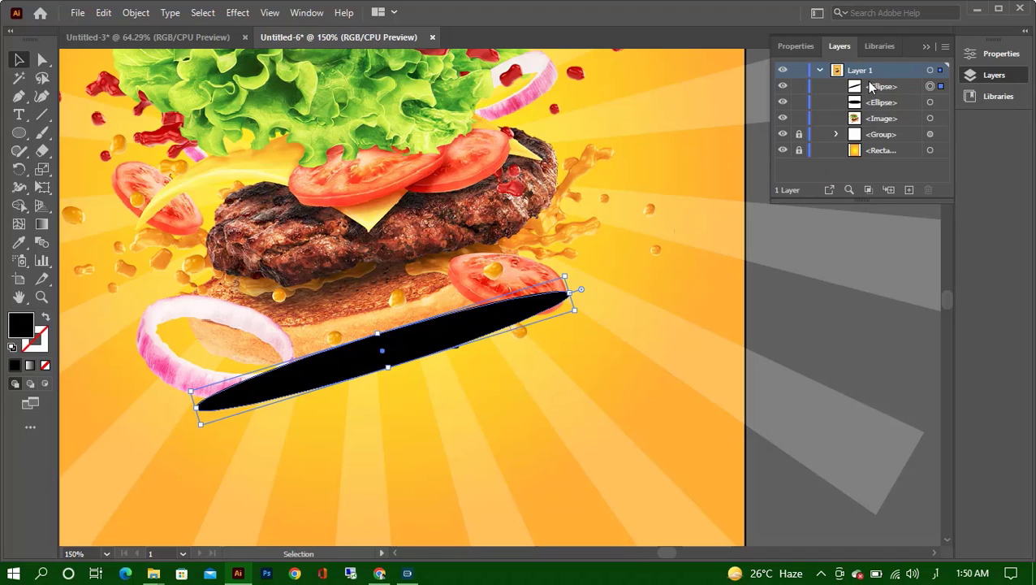
click(877, 101)
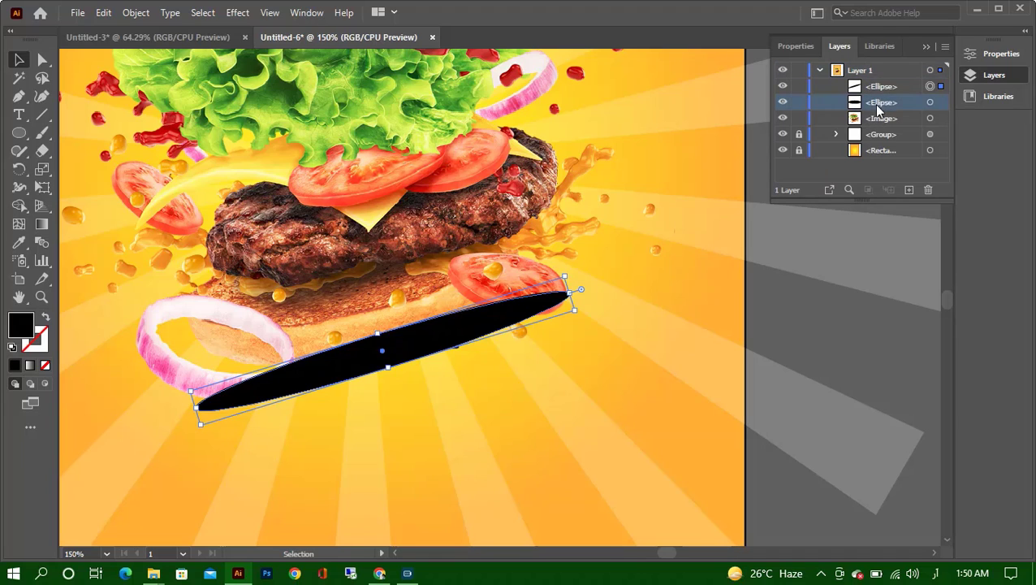
click(928, 189)
click(884, 88)
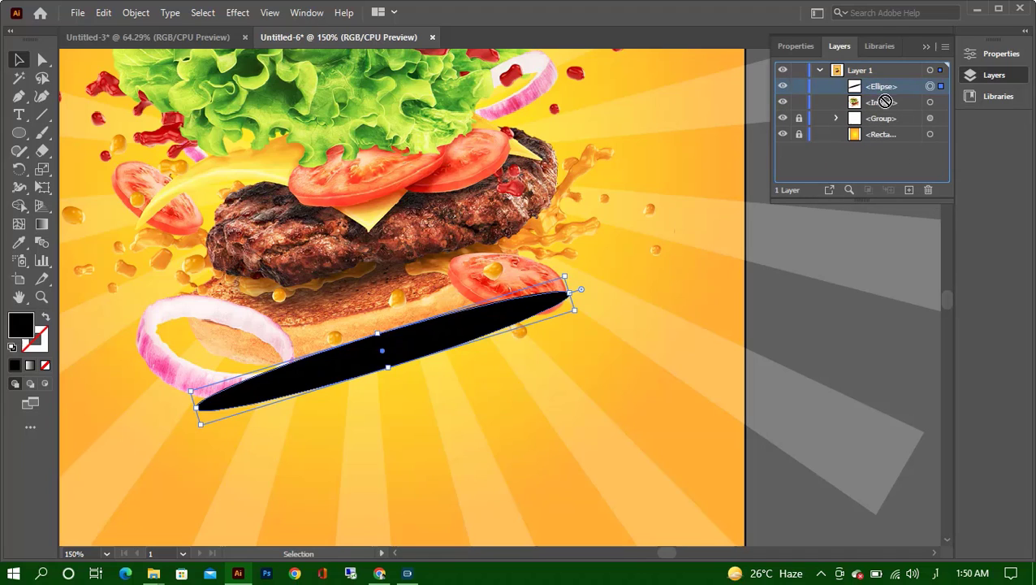
drag(887, 94, 889, 112)
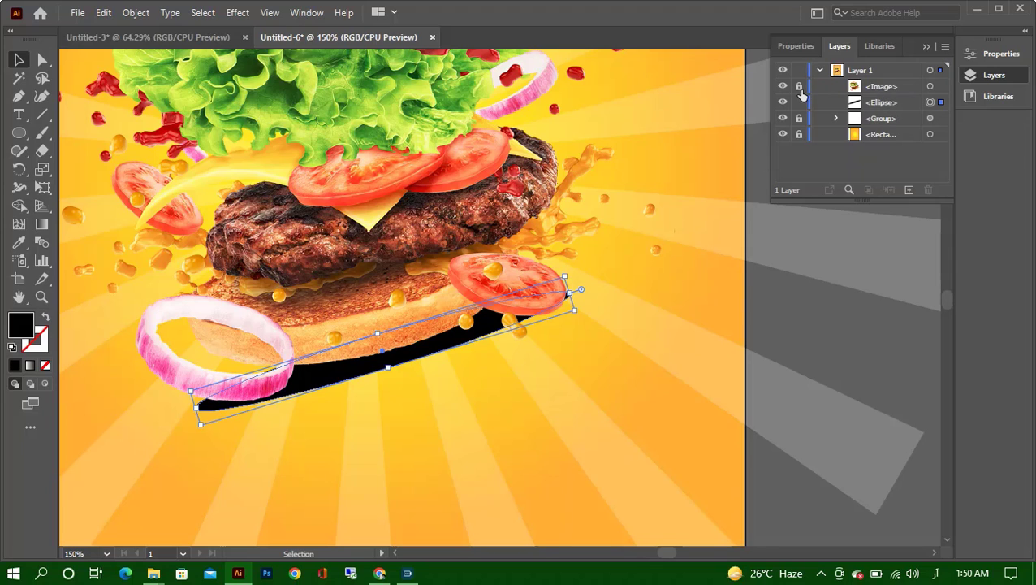
Apply a 30 px Gaussian Blur to the ellipse.
click(247, 13)
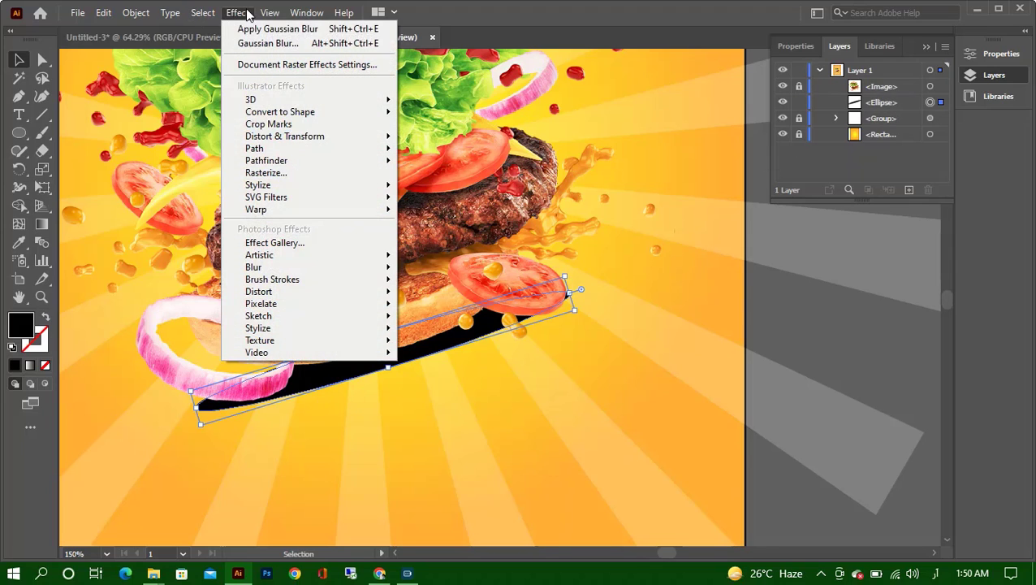
mouse_move(309, 267)
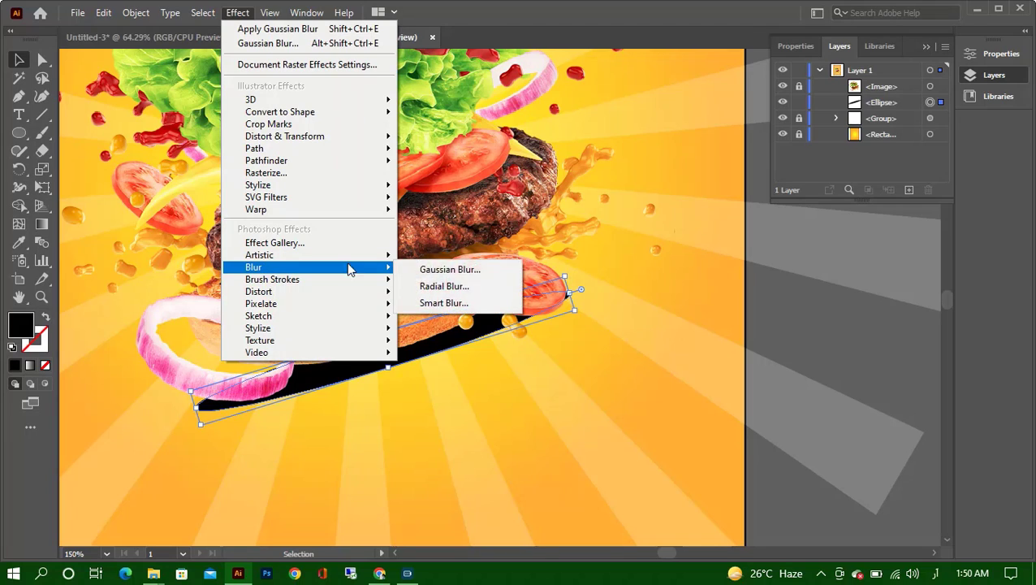
click(449, 270)
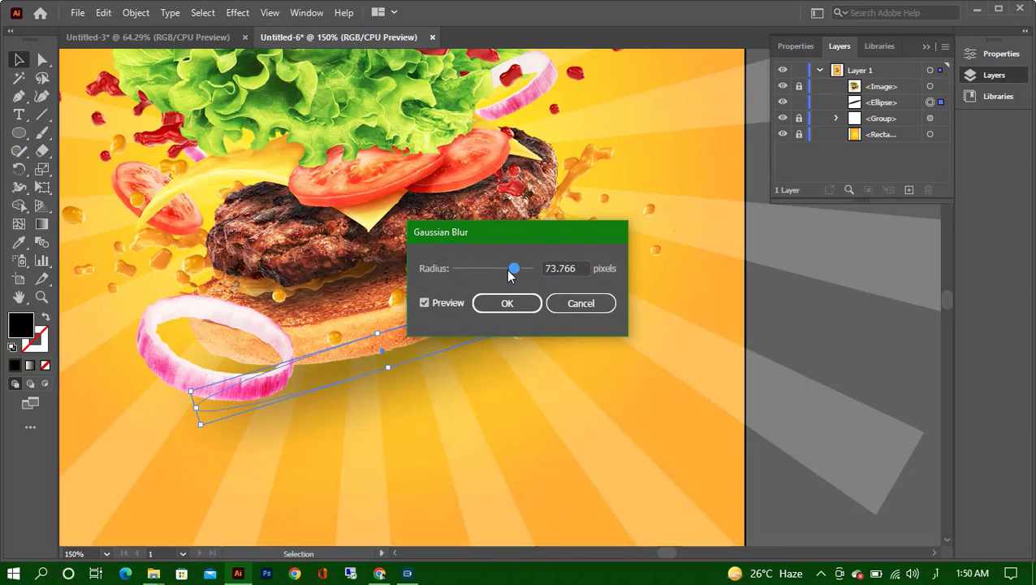
mouse_move(520, 266)
mouse_down()
mouse_move(500, 270)
mouse_move(513, 267)
mouse_up()
double_click(581, 269)
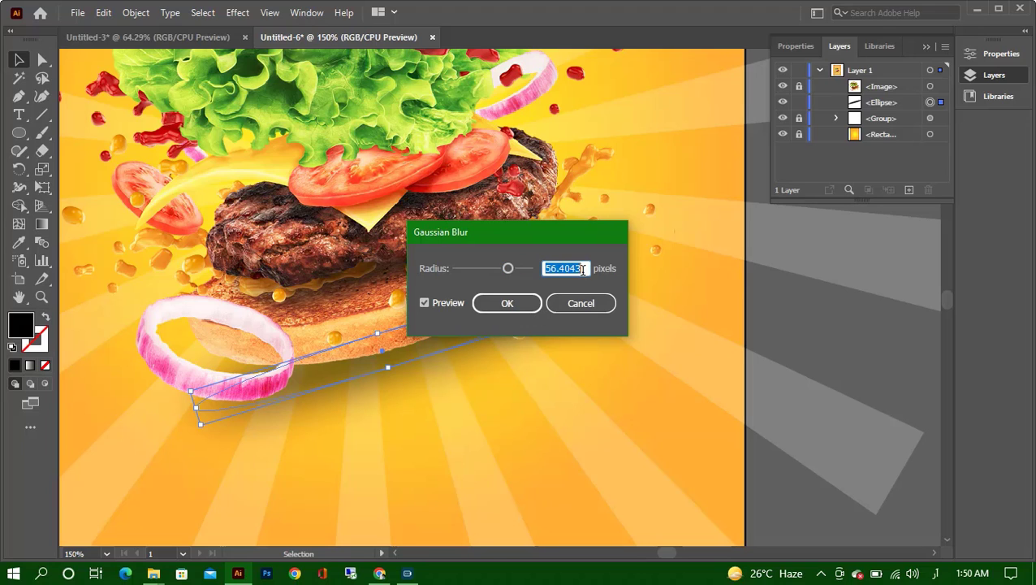
text(30)
key(Return)
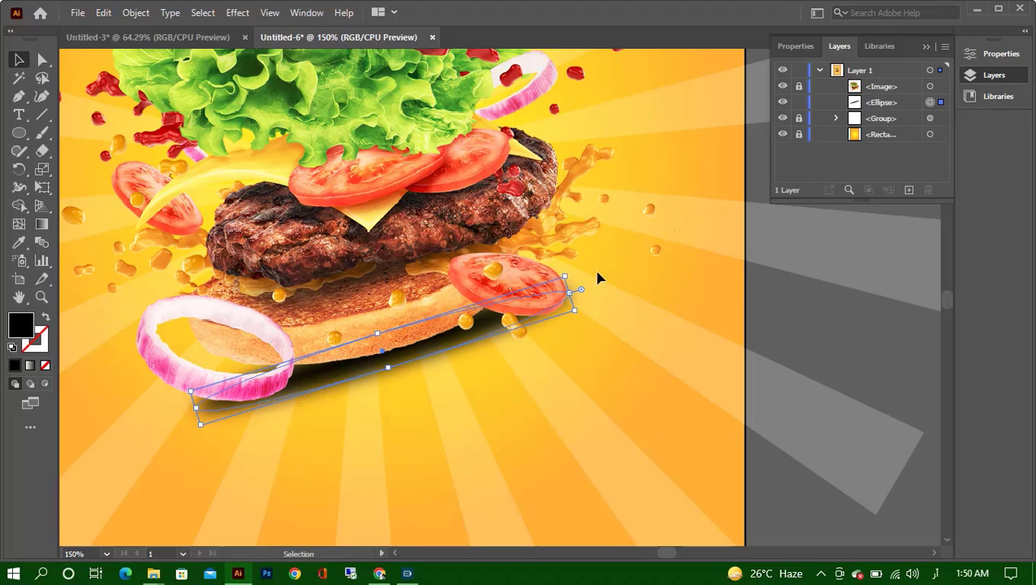
Add a second Gaussian Blur of about 50 px, then fit the artboard and deselect.
click(235, 13)
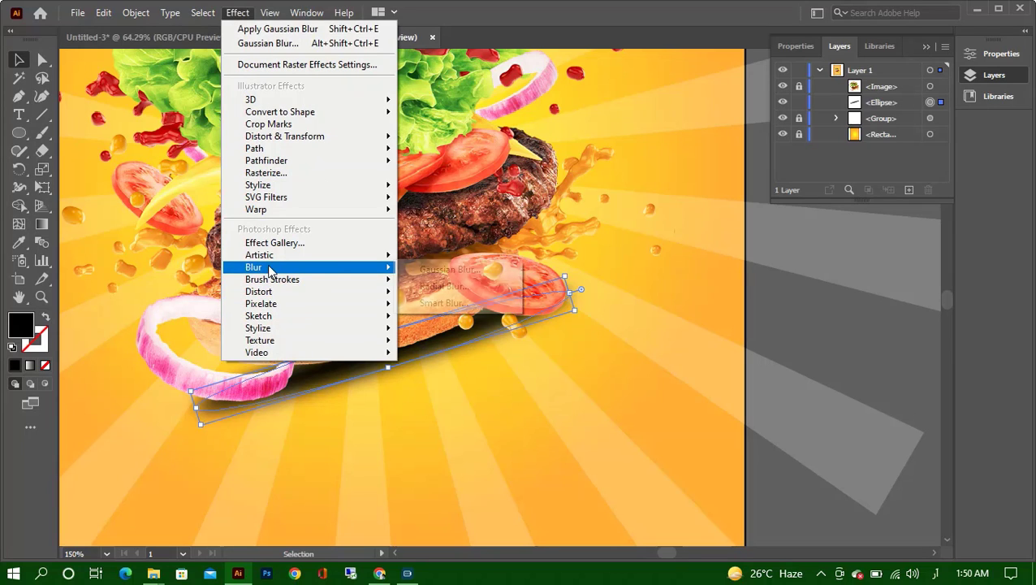
click(467, 267)
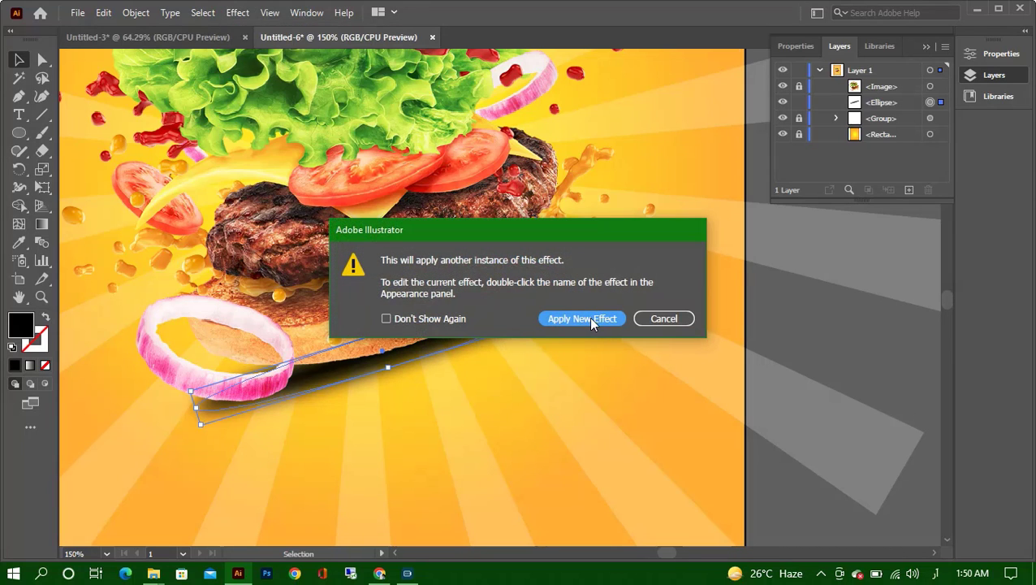
click(589, 316)
drag(499, 268, 507, 269)
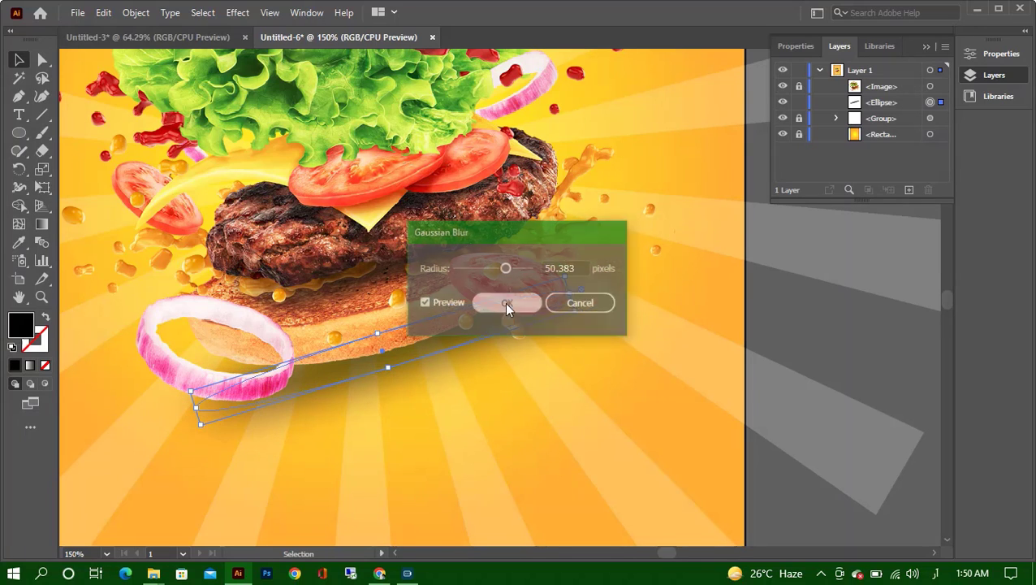
click(504, 302)
key(ctrl+0)
click(751, 282)
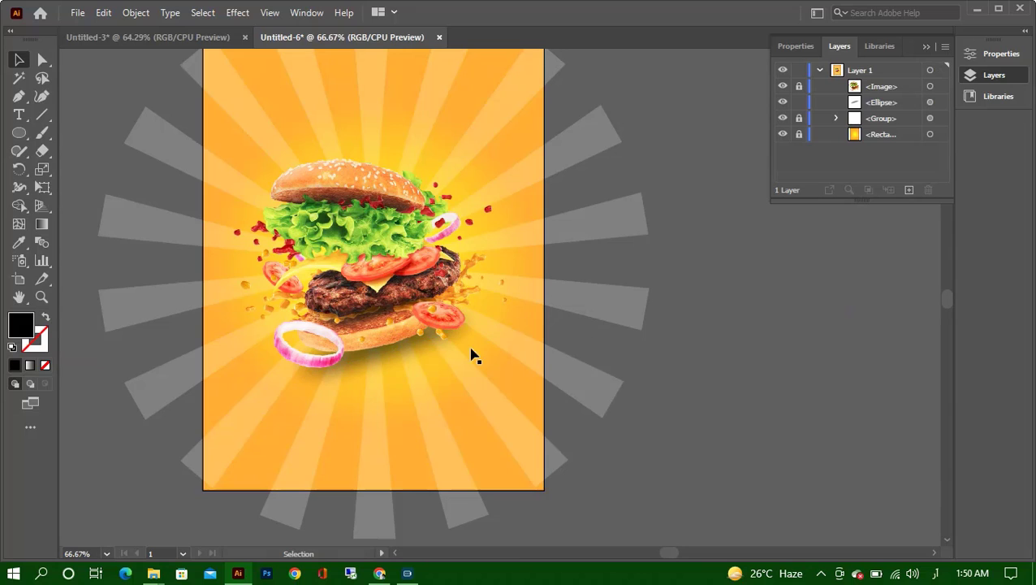
scroll(369, 292, down, 1)
scroll(328, 185, up, 1)
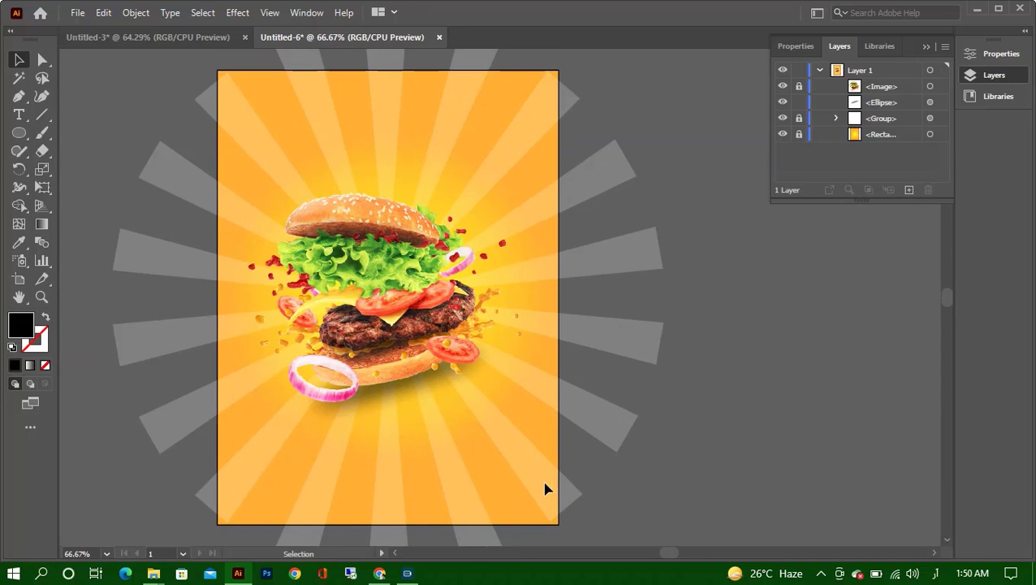
Add a text object above the burger reading 'Delicious Food'.
click(19, 115)
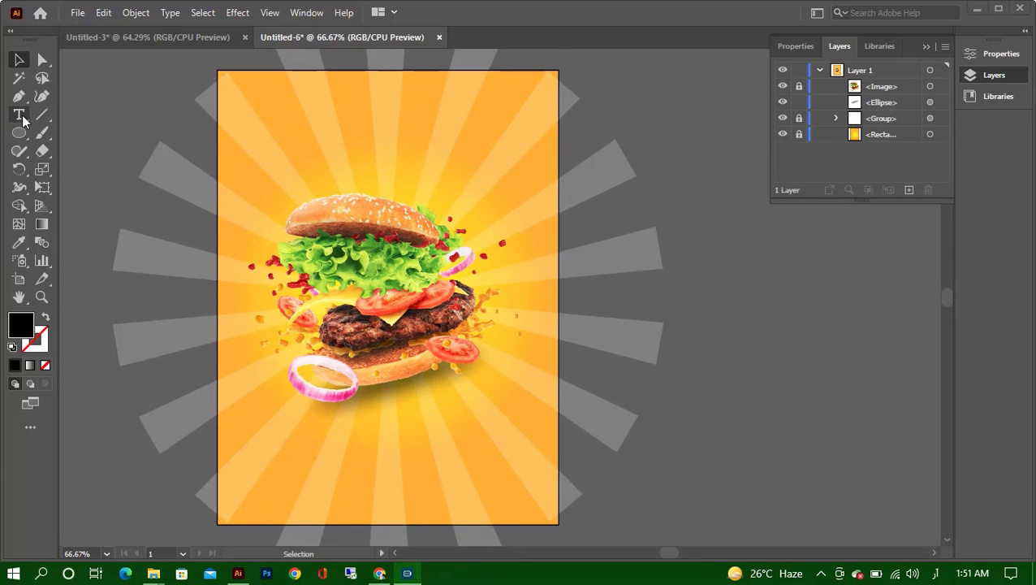
click(323, 137)
scroll(334, 130, up, 2)
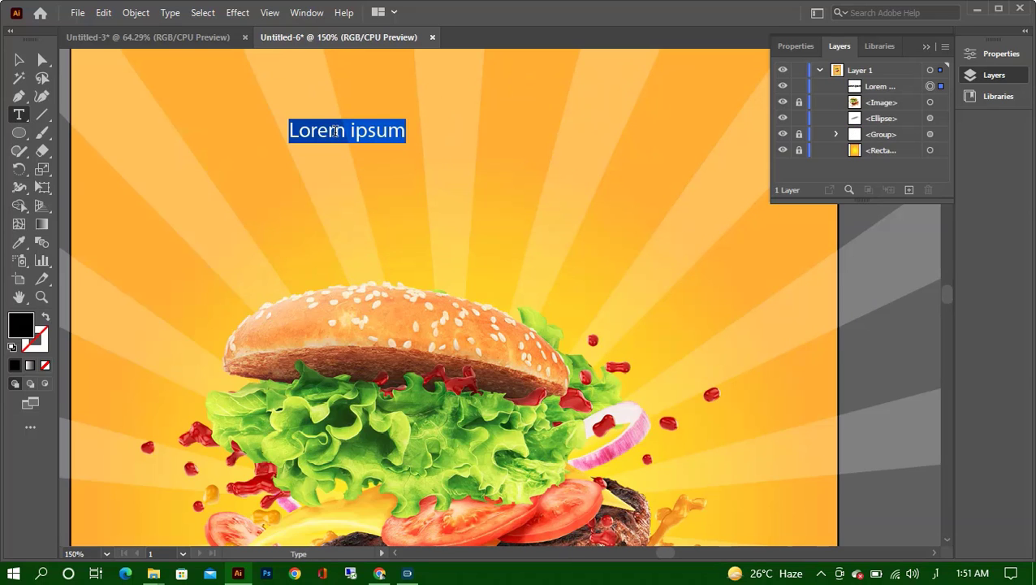
triple_click(334, 131)
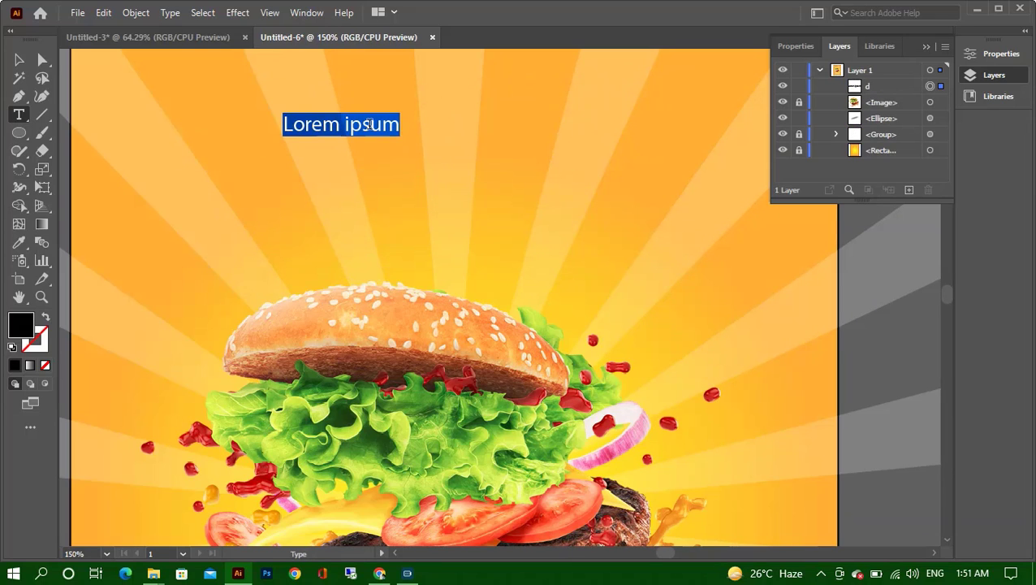
text(dE)
key(BackSpace)
key(BackSpace)
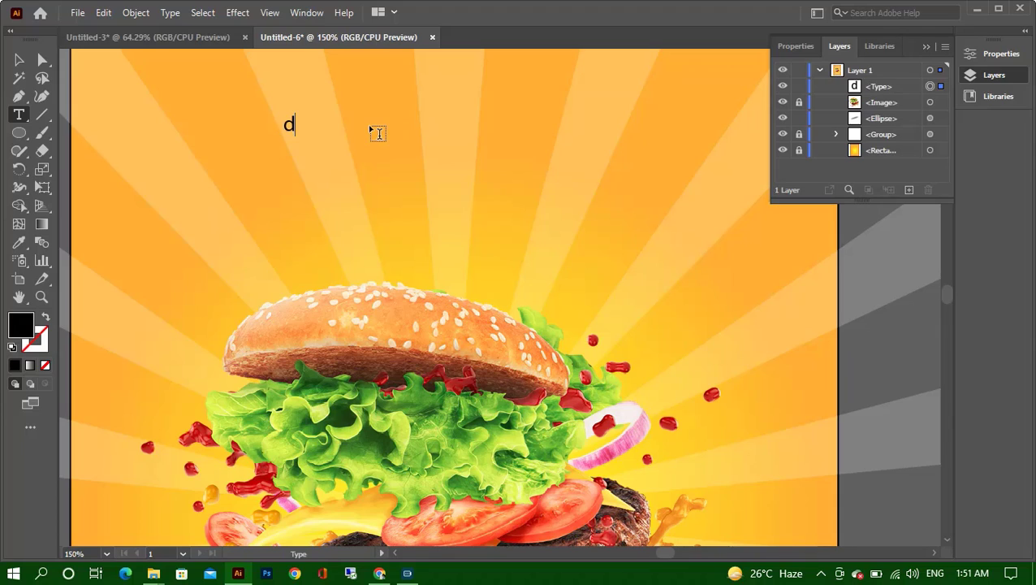
text(Delicious Foo)
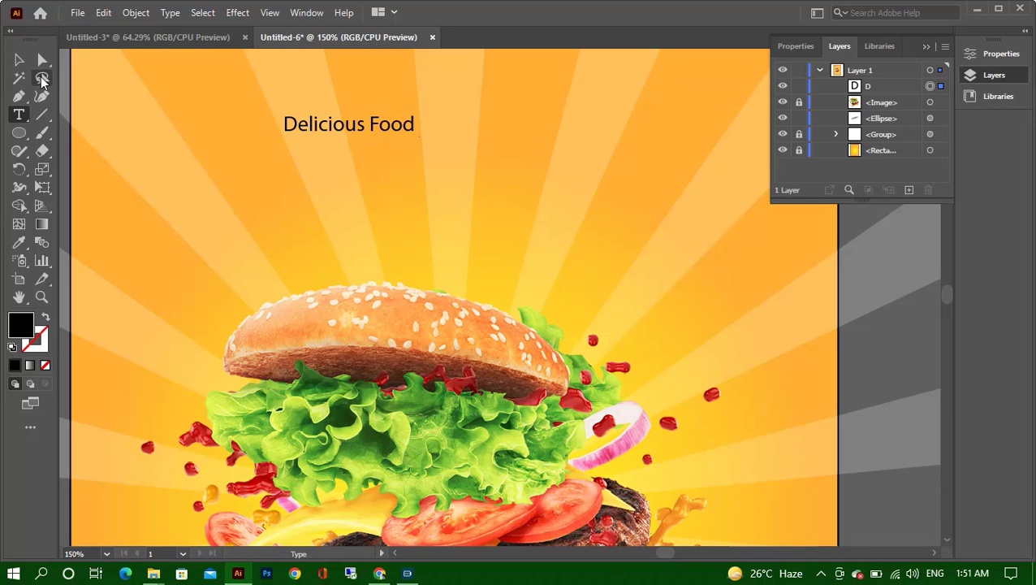
key(Escape)
Enlarge the heading, centre it, move it to the top, and set it in Rage Italic.
key(ctrl+0)
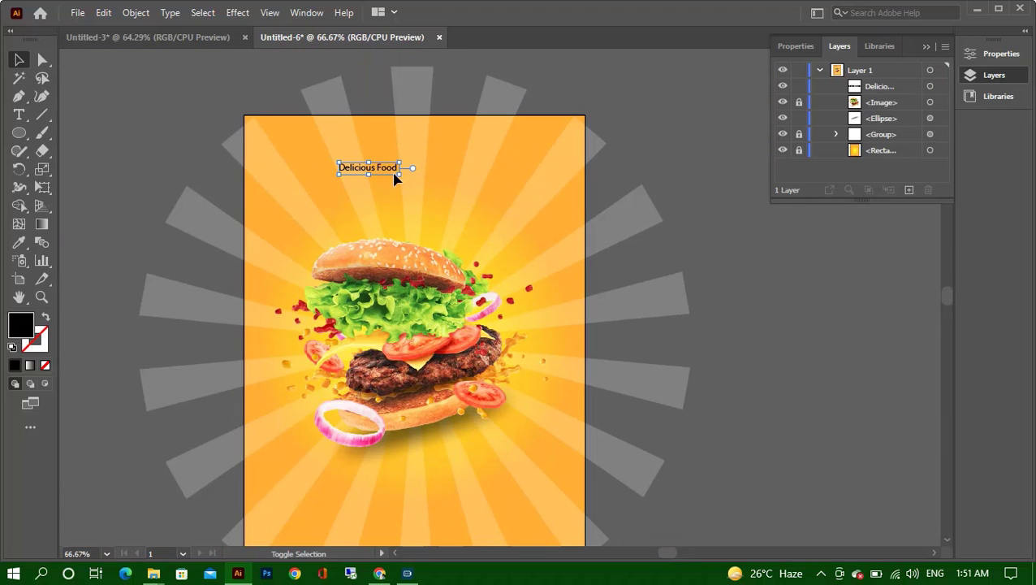
mouse_move(399, 169)
mouse_down()
mouse_move(459, 217)
mouse_move(416, 179)
mouse_up()
click(816, 46)
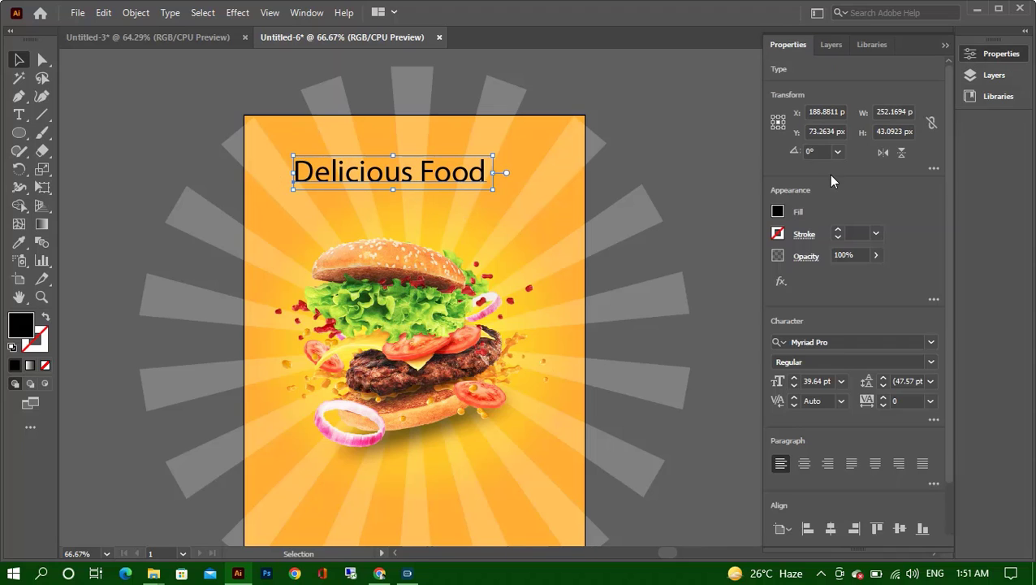
click(831, 528)
click(900, 528)
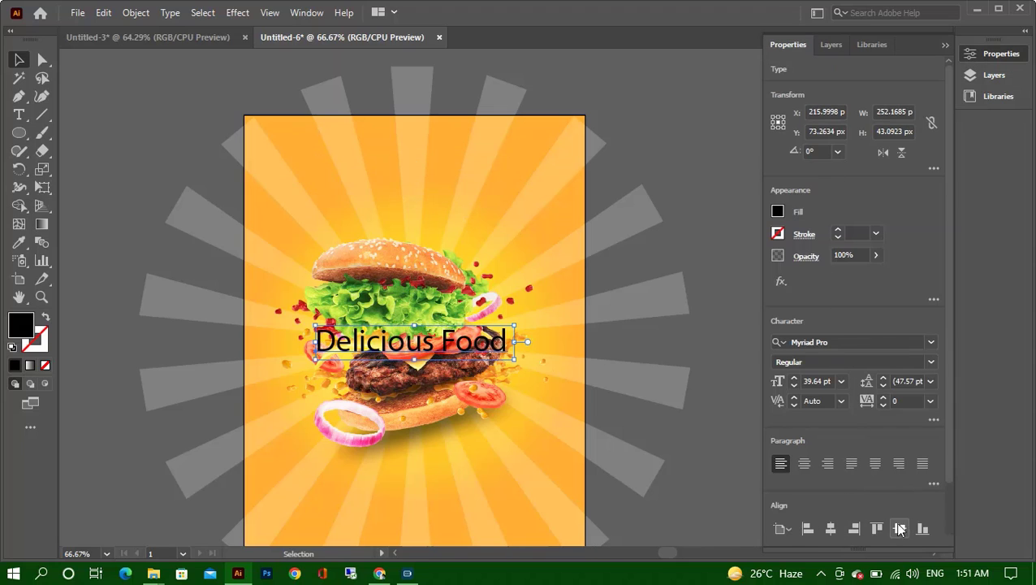
drag(426, 347, 441, 172)
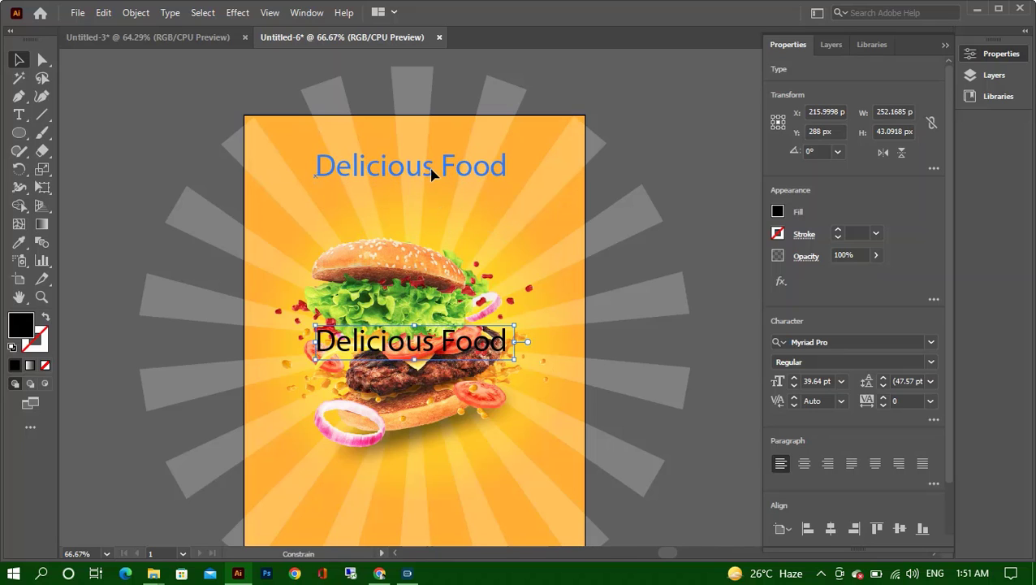
click(932, 344)
click(812, 463)
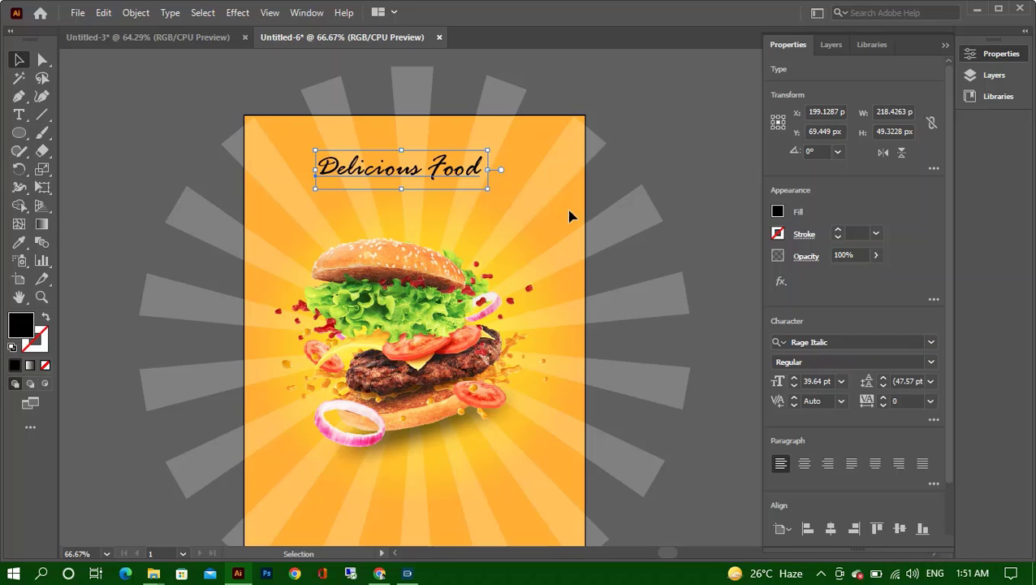
Scale up the Delicious Food heading and fill it red.
drag(487, 188, 514, 195)
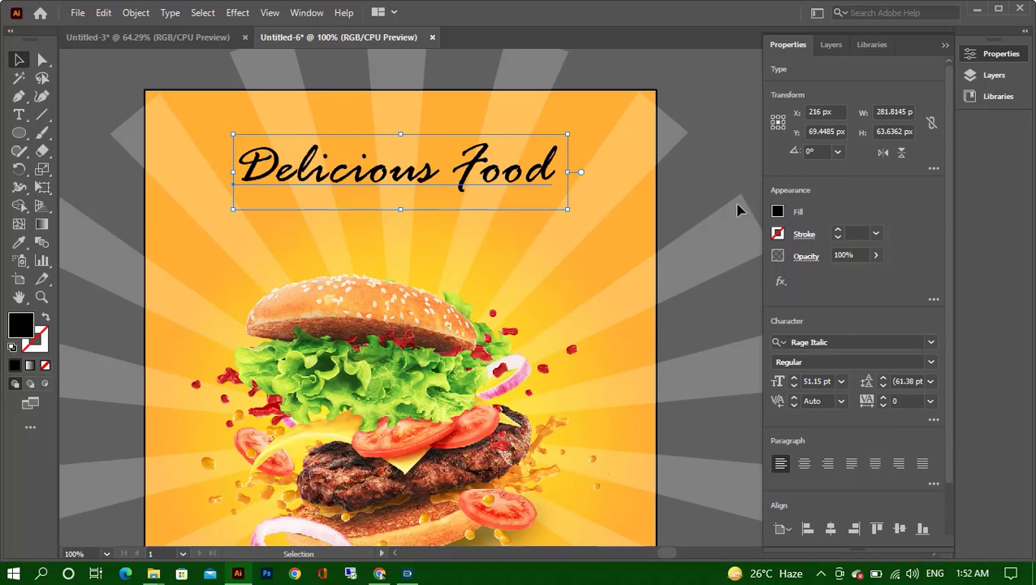
click(777, 213)
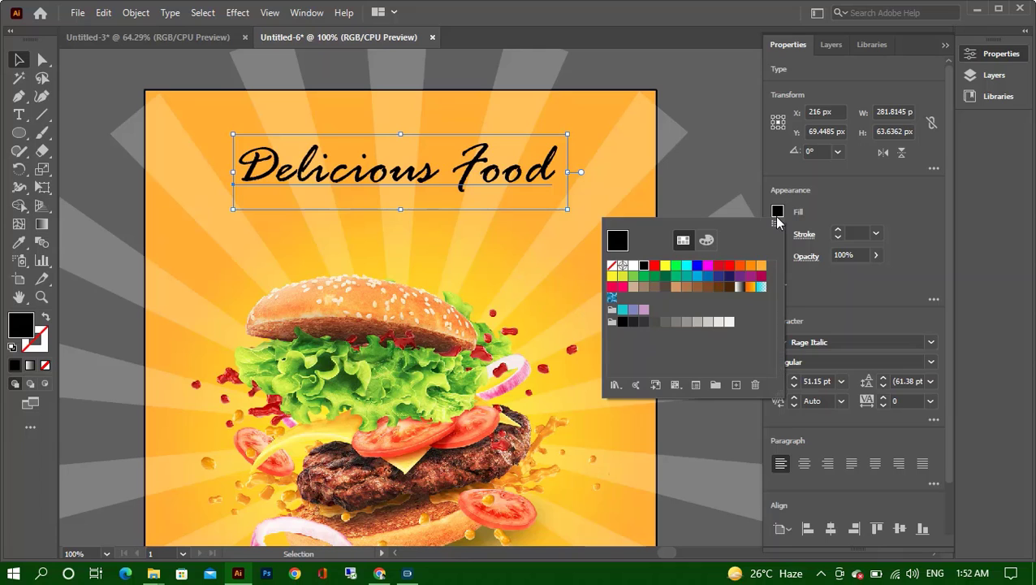
click(717, 267)
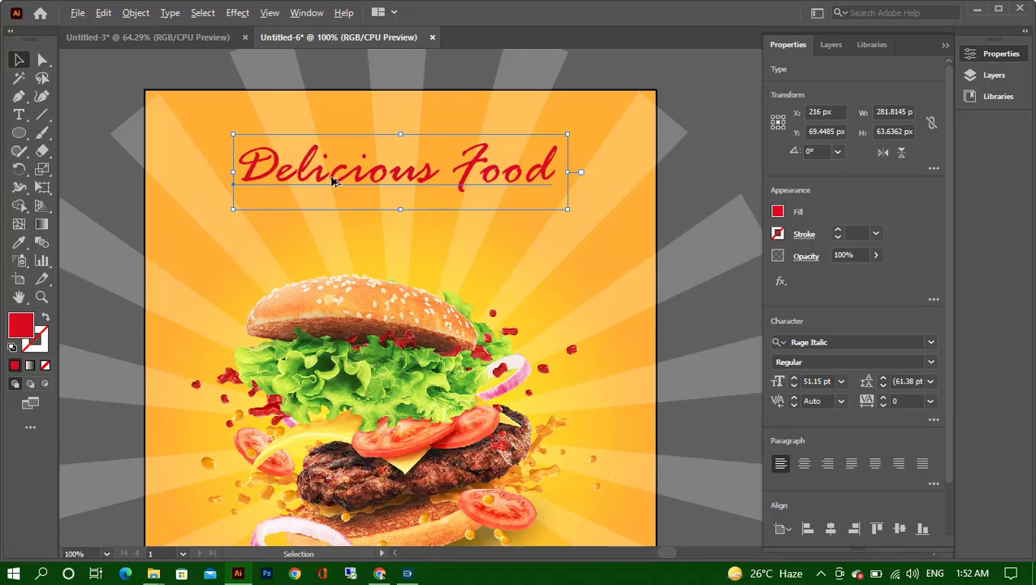
scroll(328, 171, down, 1)
scroll(328, 170, up, 1)
Duplicate the heading below itself, retype the copy as 'SPECIAL OFFER', and shrink it.
drag(318, 181, 315, 240)
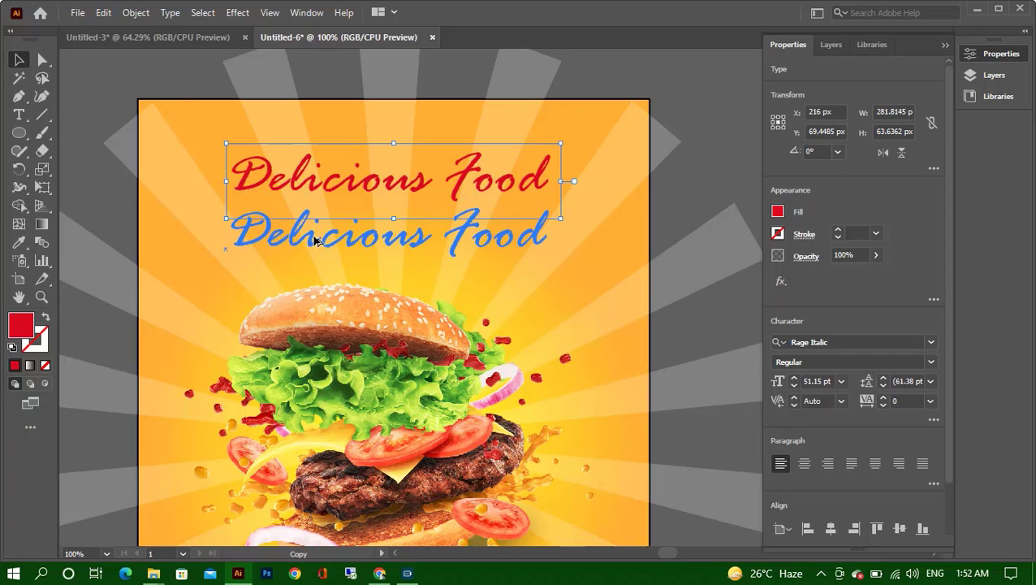
double_click(314, 238)
key(ctrl+a)
text(SP)
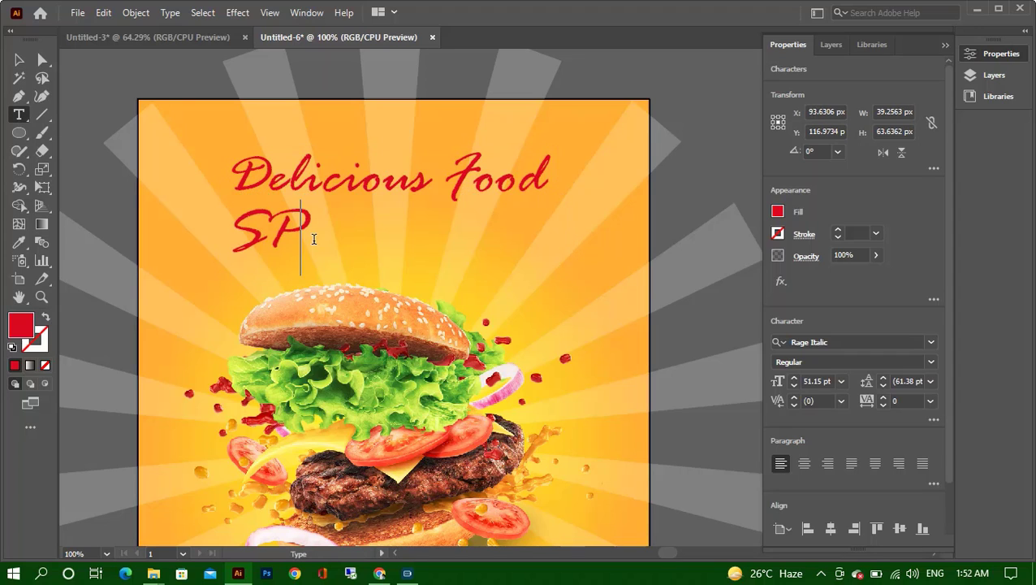
text(Ec)
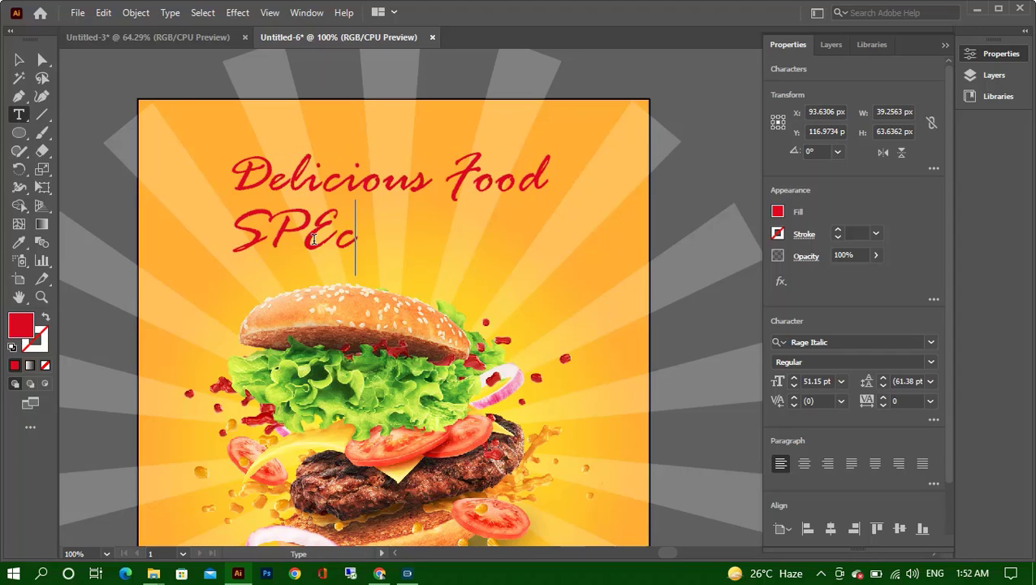
key(BackSpace)
text(C)
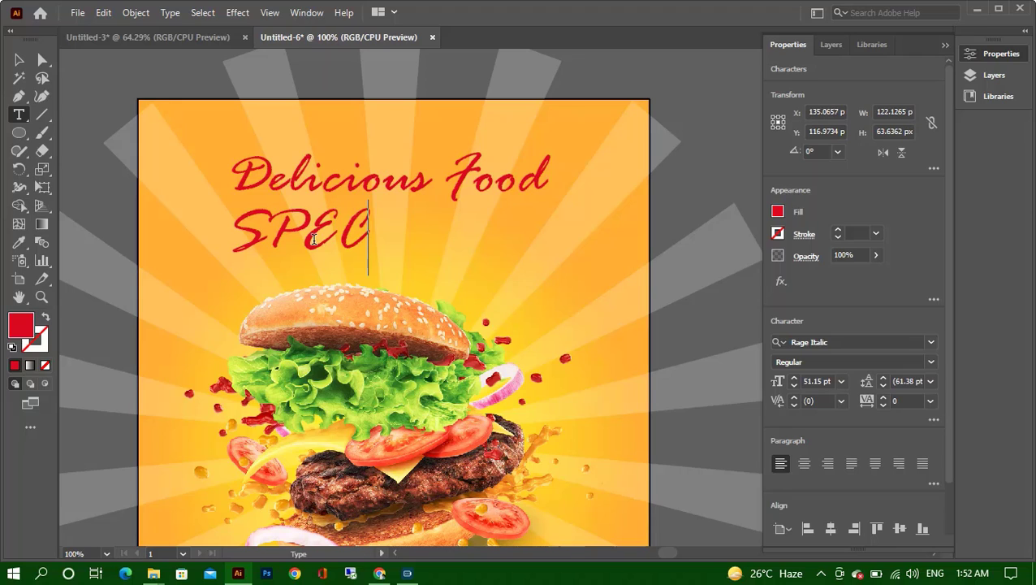
text(IAL OFFER)
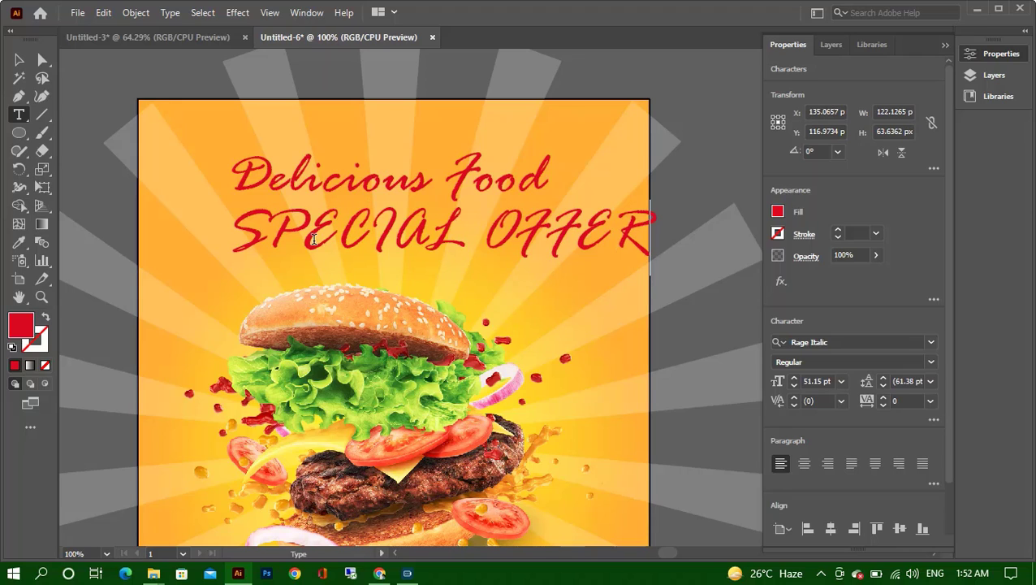
click(17, 62)
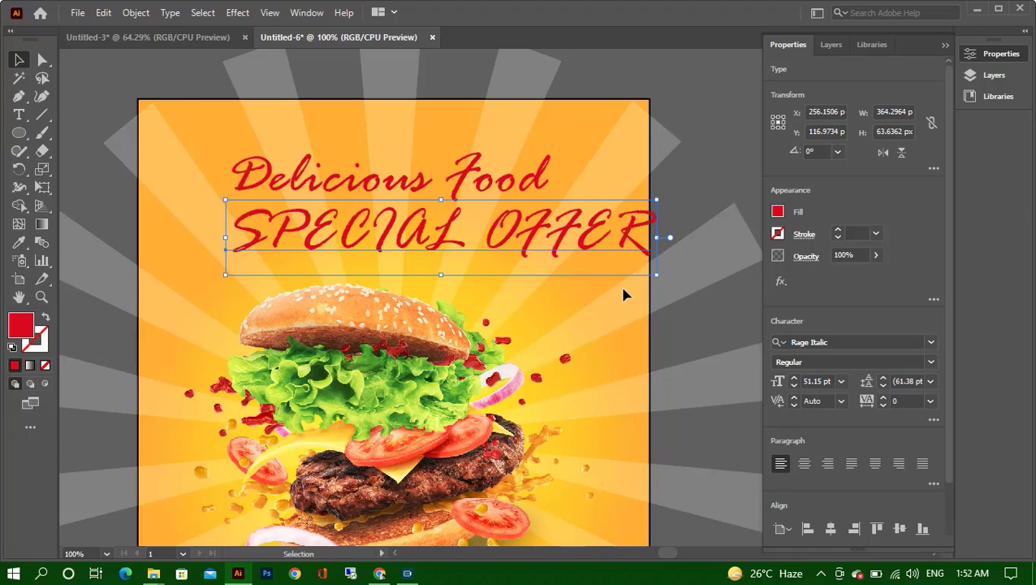
drag(658, 276, 587, 249)
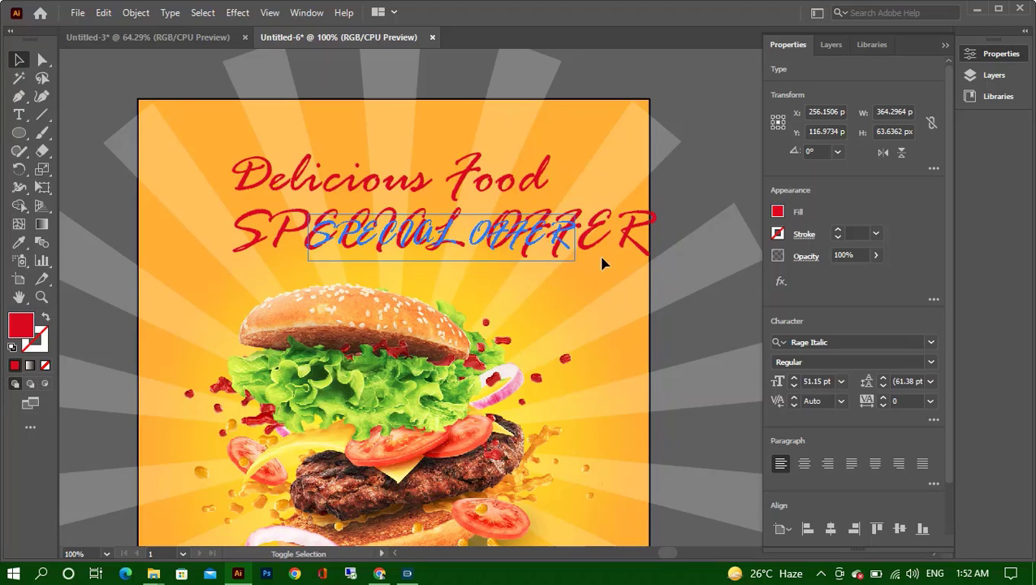
Change the SPECIAL OFFER font to Raleway Regular.
click(875, 341)
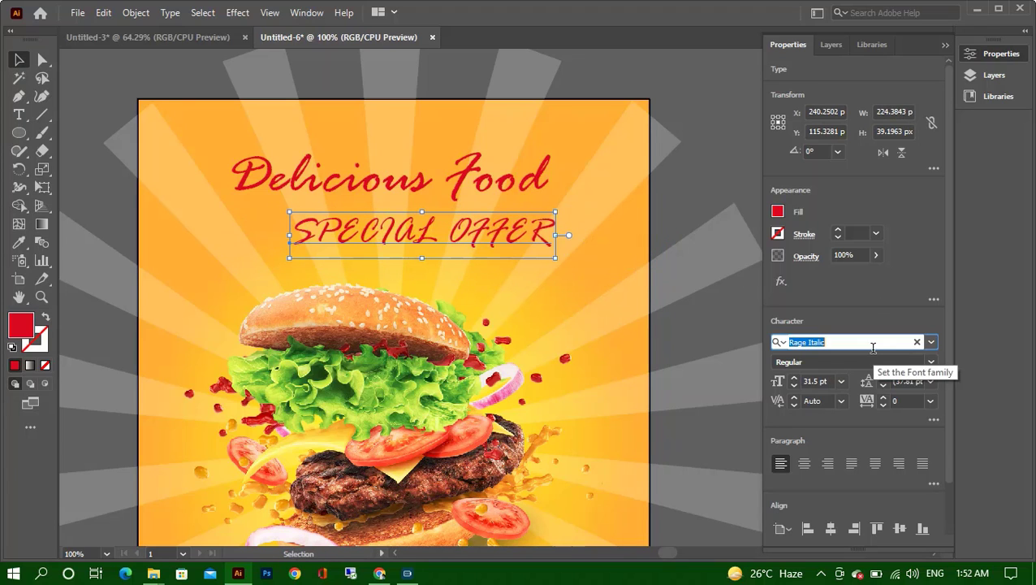
text(RA)
key(Down)
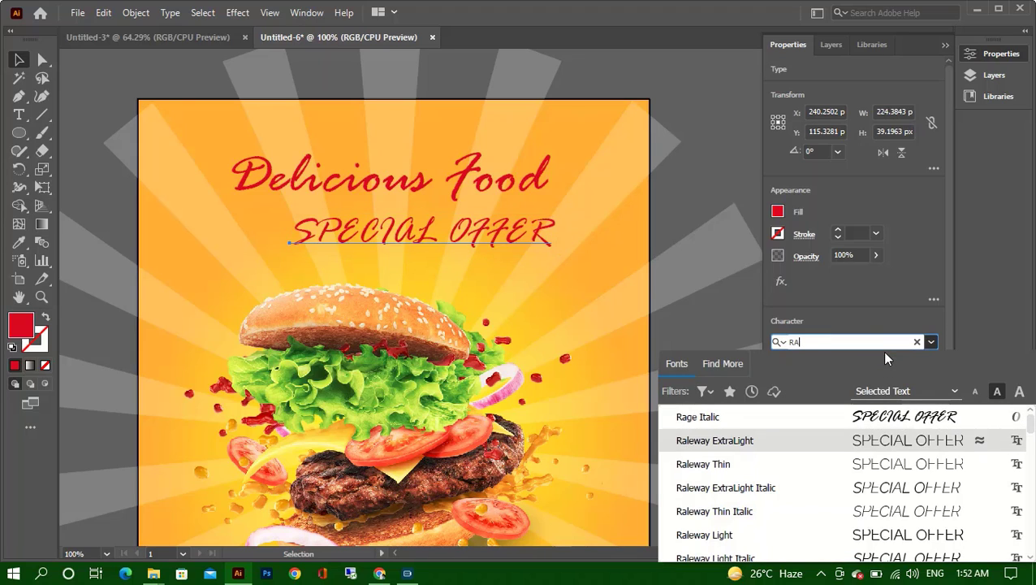
key(Down)
key(Up)
key(Down)
key(Down)
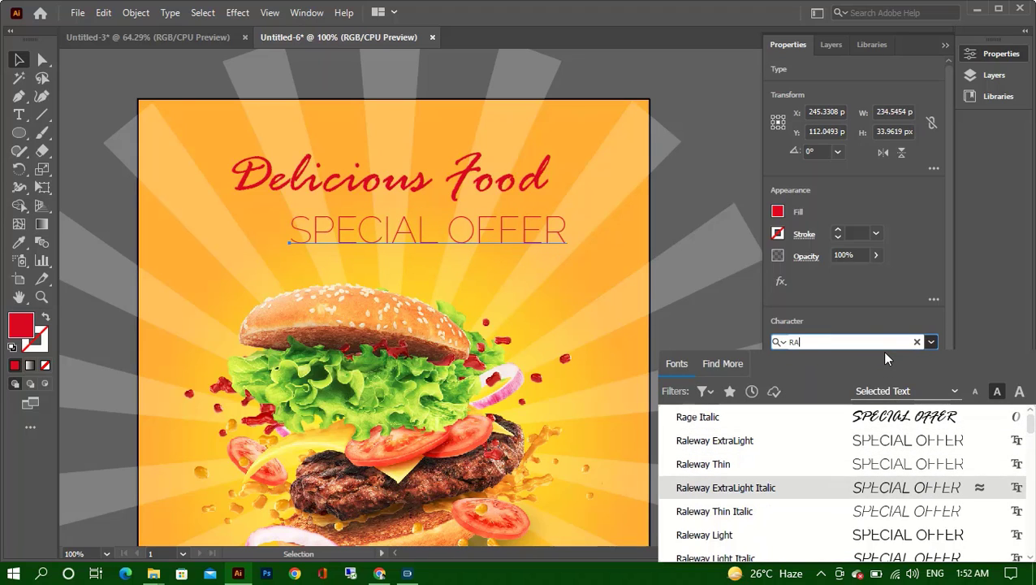
key(Down)
key(Down)
key(Down)
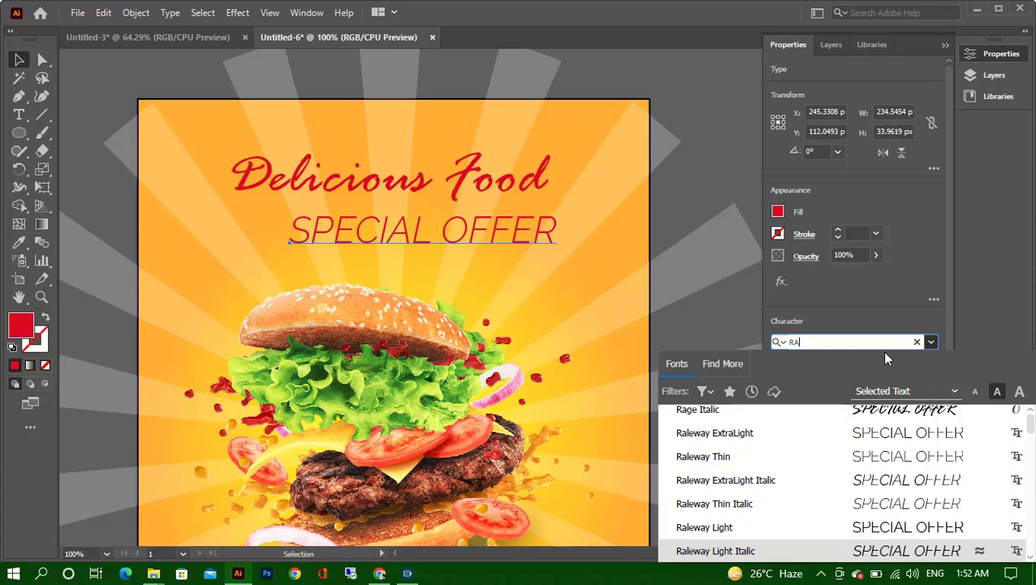
key(Down)
key(Return)
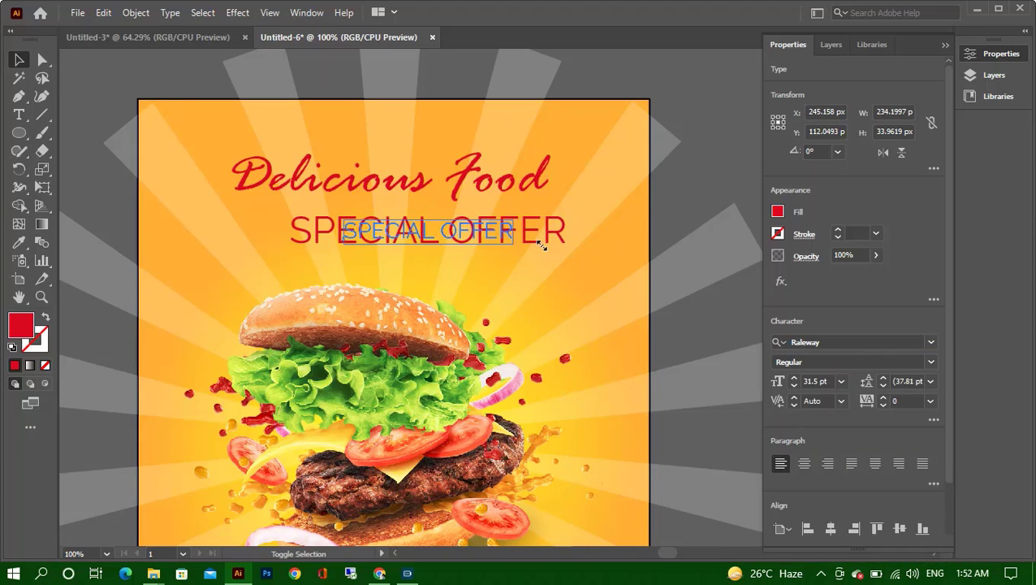
Shrink SPECIAL OFFER to about 15.68 pt and place it under Delicious Food.
drag(568, 254, 420, 214)
shift+click(390, 175)
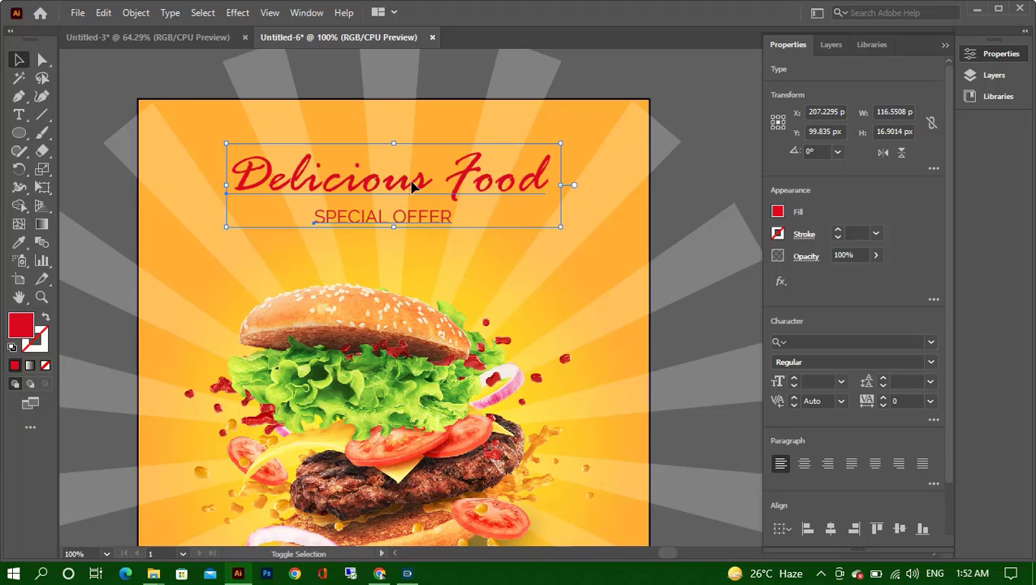
click(831, 527)
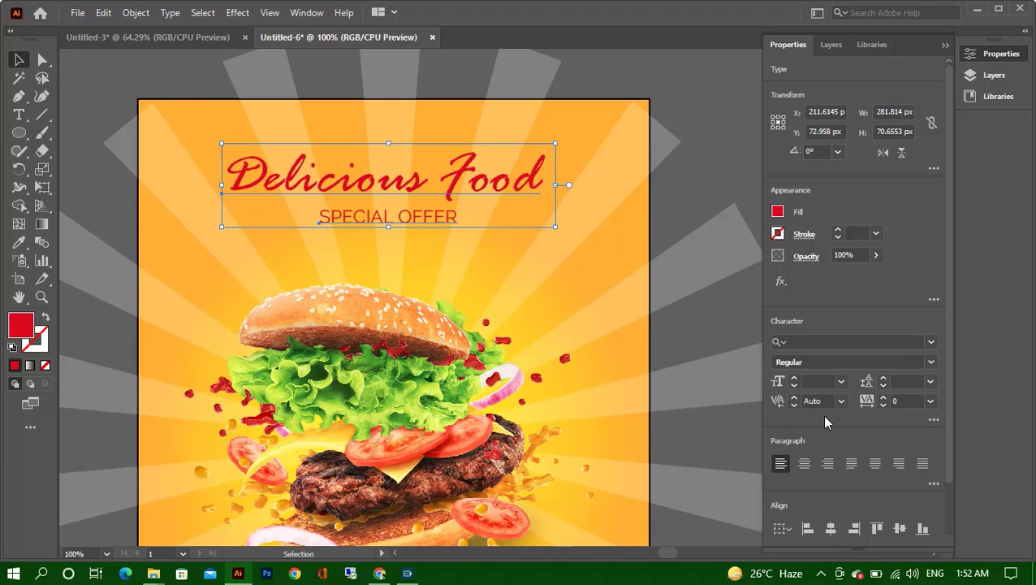
click(666, 185)
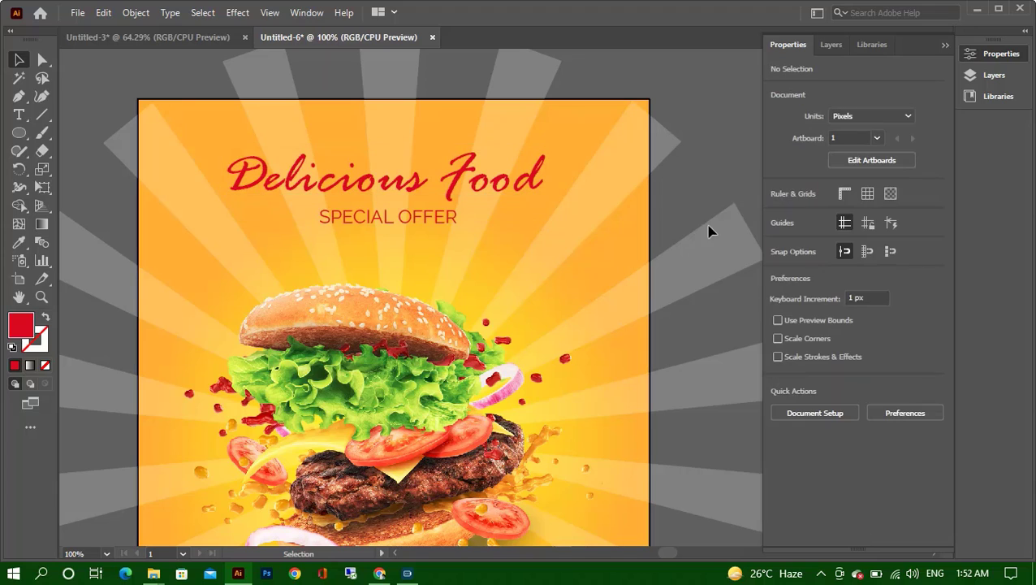
click(425, 221)
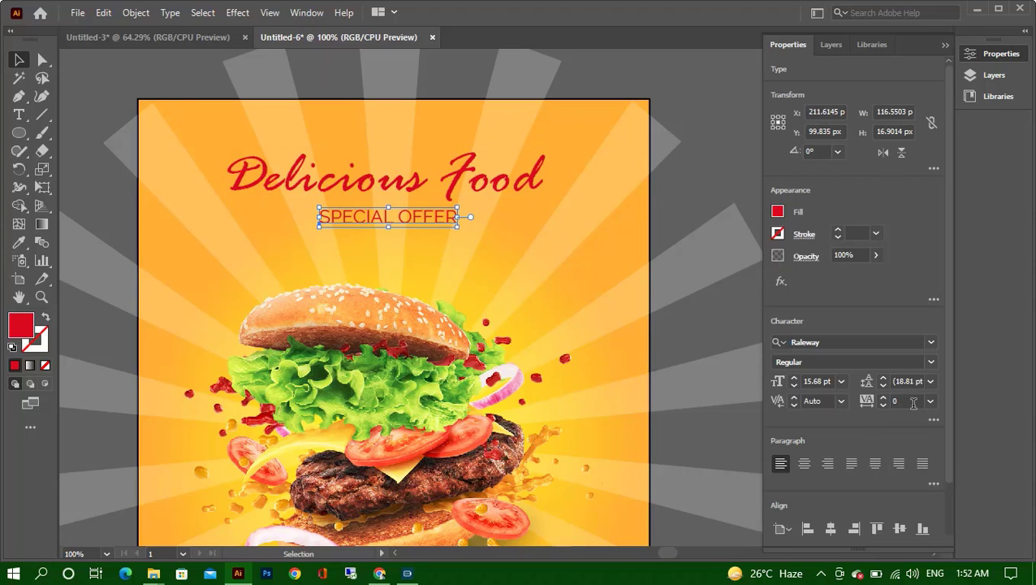
Set the SPECIAL OFFER letter tracking to 200.
click(906, 402)
text(0)
key(Return)
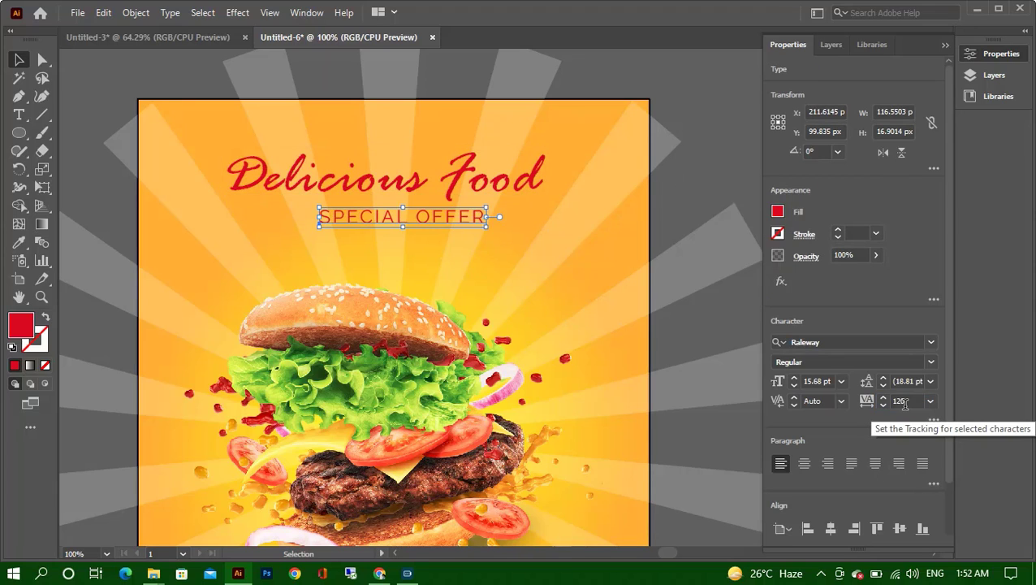
click(905, 399)
key(Up)
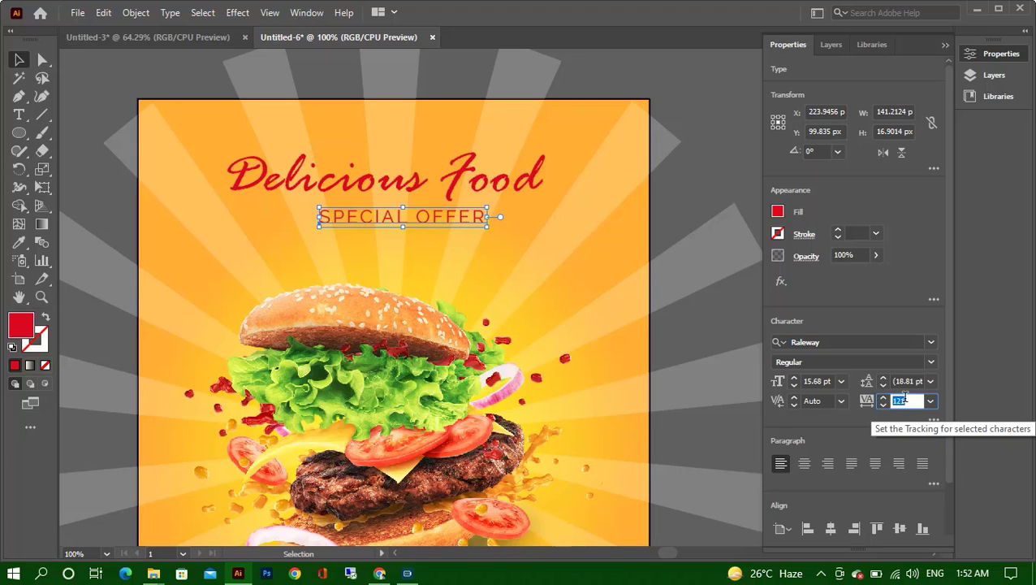
text(0)
key(Return)
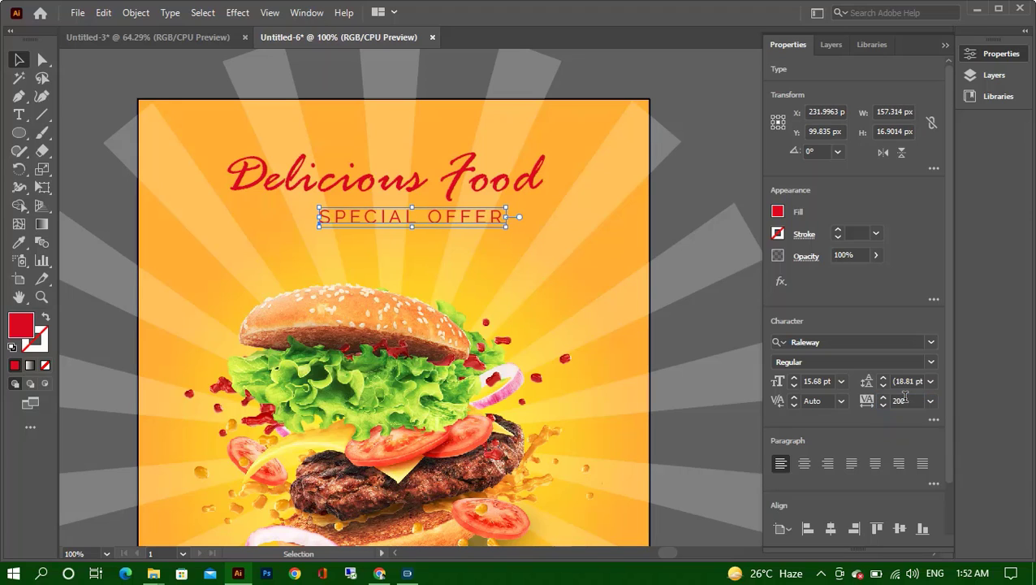
Centre SPECIAL OFFER and Delicious Food horizontally together, then zoom out.
shift+click(389, 180)
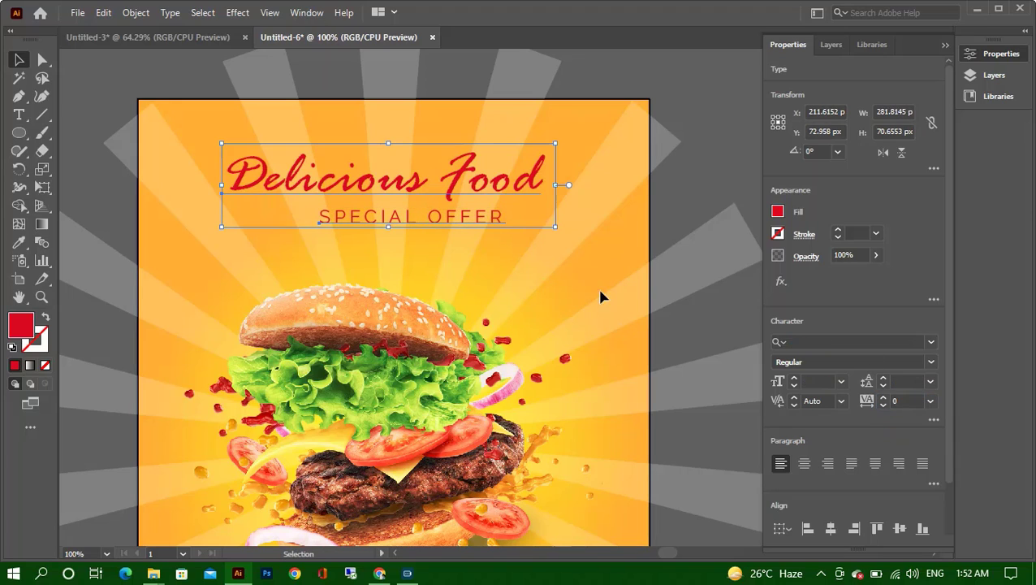
click(831, 528)
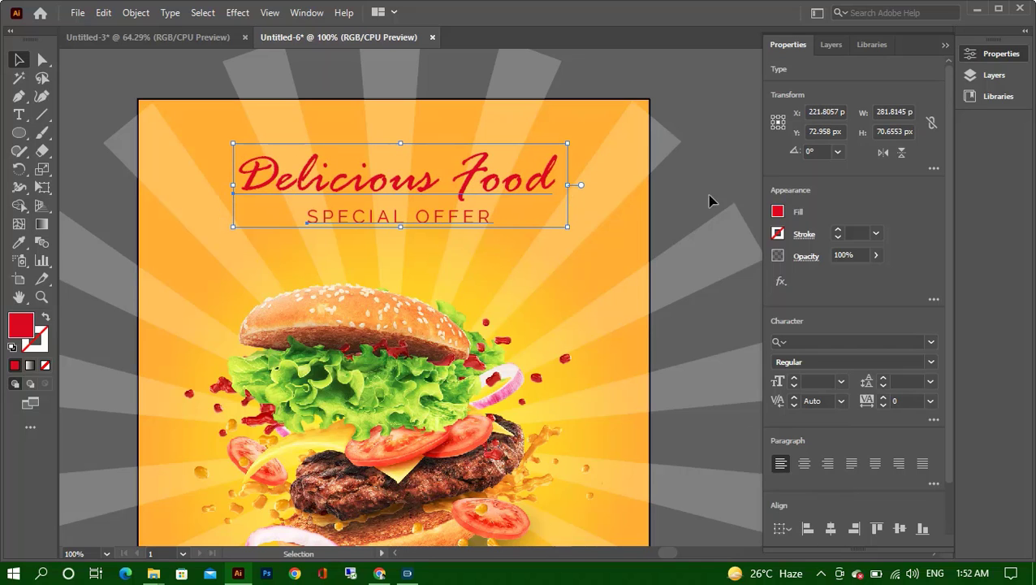
click(715, 120)
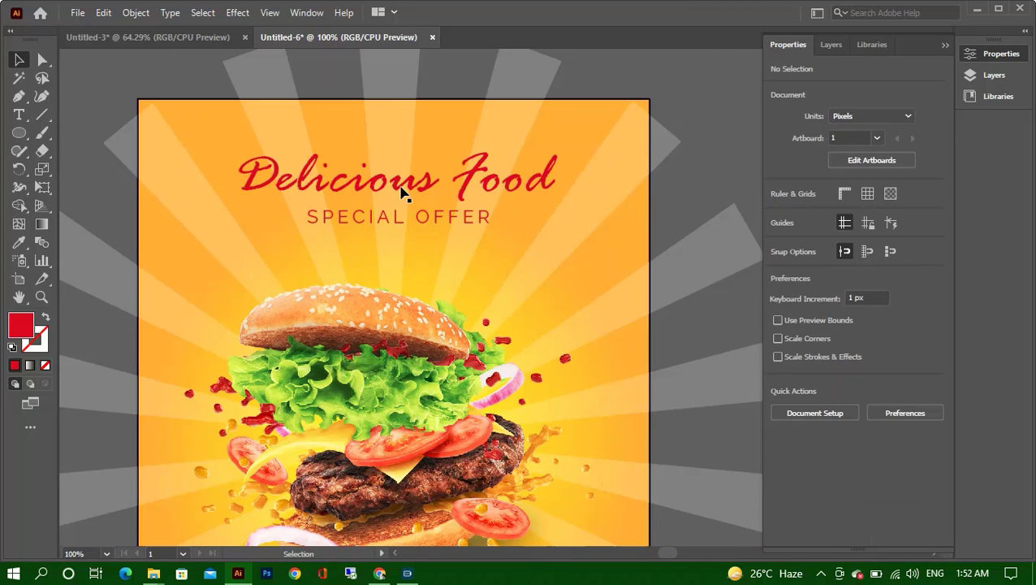
key(ctrl+minus)
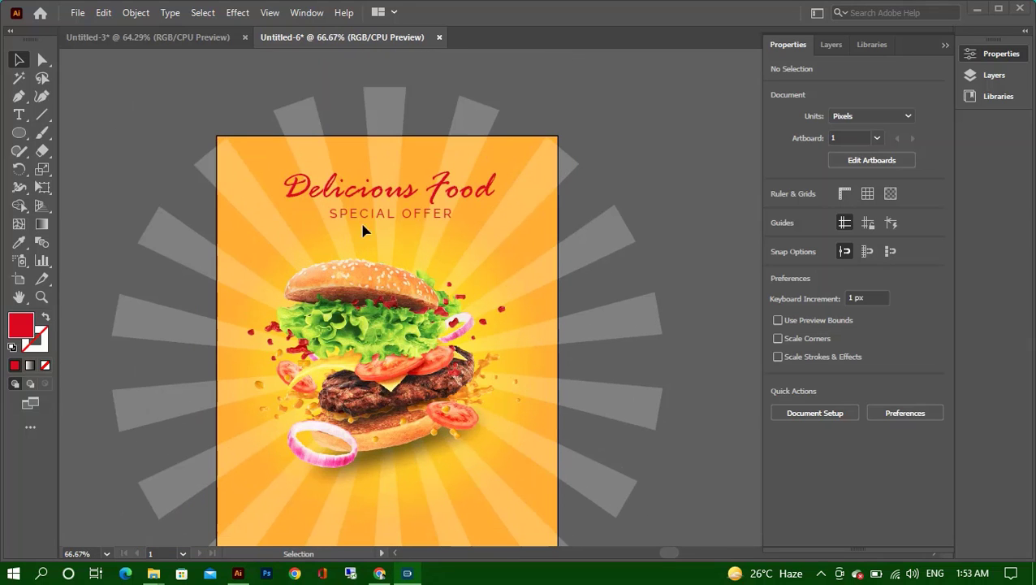
Draw a red circle with the Ellipse tool beside the artboard.
drag(20, 133, 73, 166)
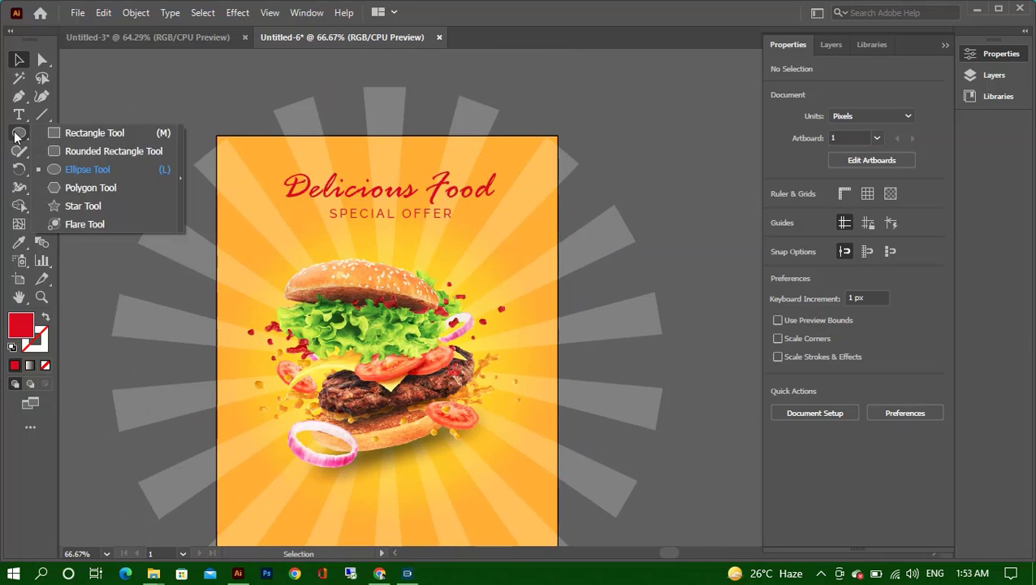
key(ctrl+1)
drag(131, 147, 78, 93)
click(20, 59)
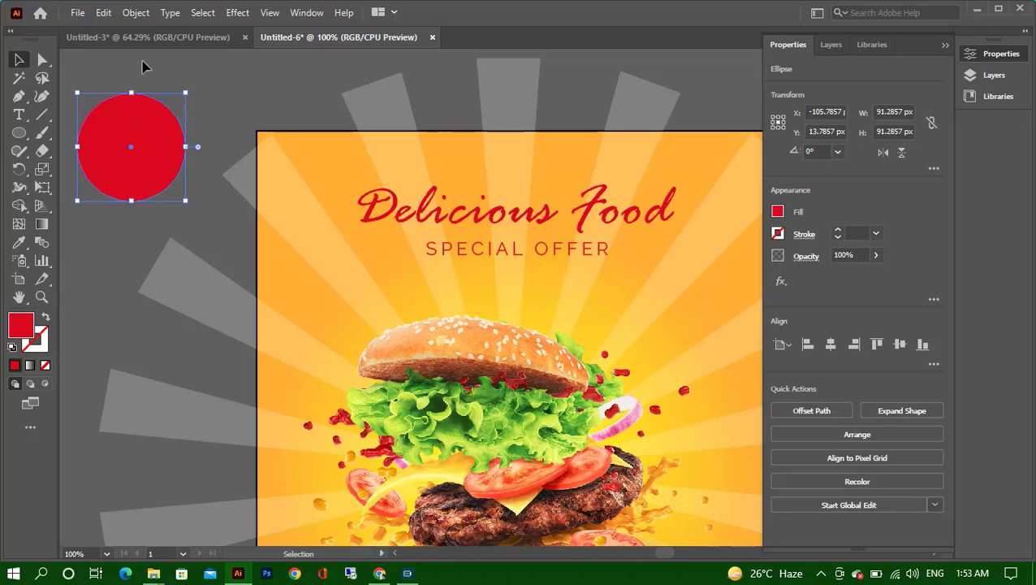
click(144, 65)
drag(109, 132, 142, 167)
scroll(142, 166, up, 1)
click(150, 203)
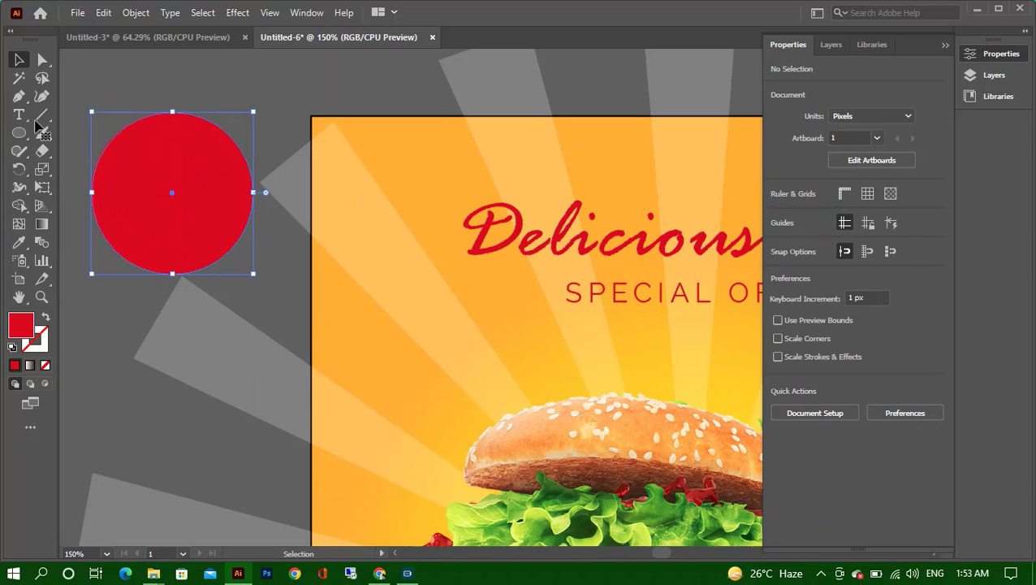
Delete the circle's top anchor, then flip and shrink the half-circle to about 69 × 34.5 px.
click(43, 59)
click(173, 113)
key(Delete)
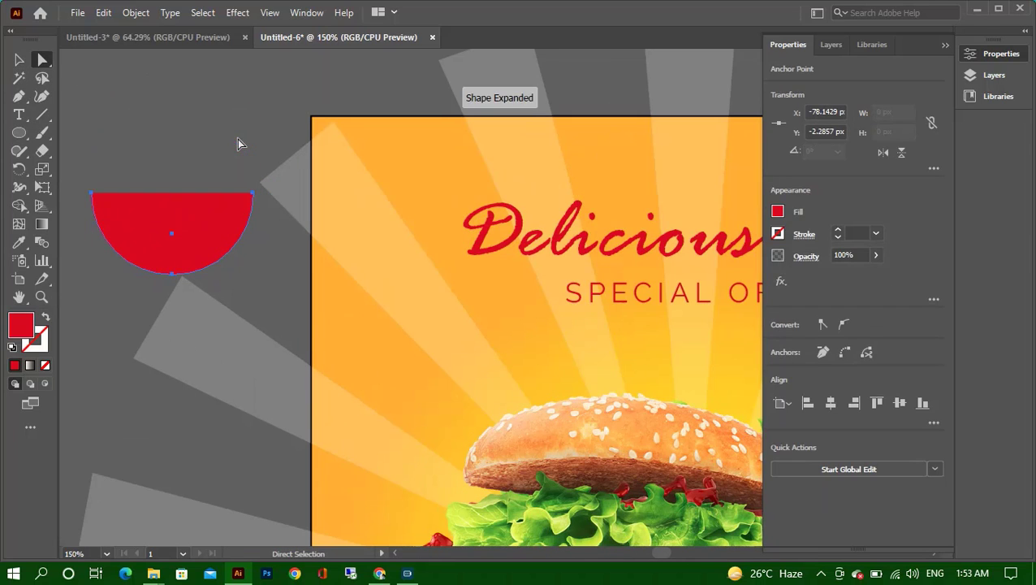
click(20, 61)
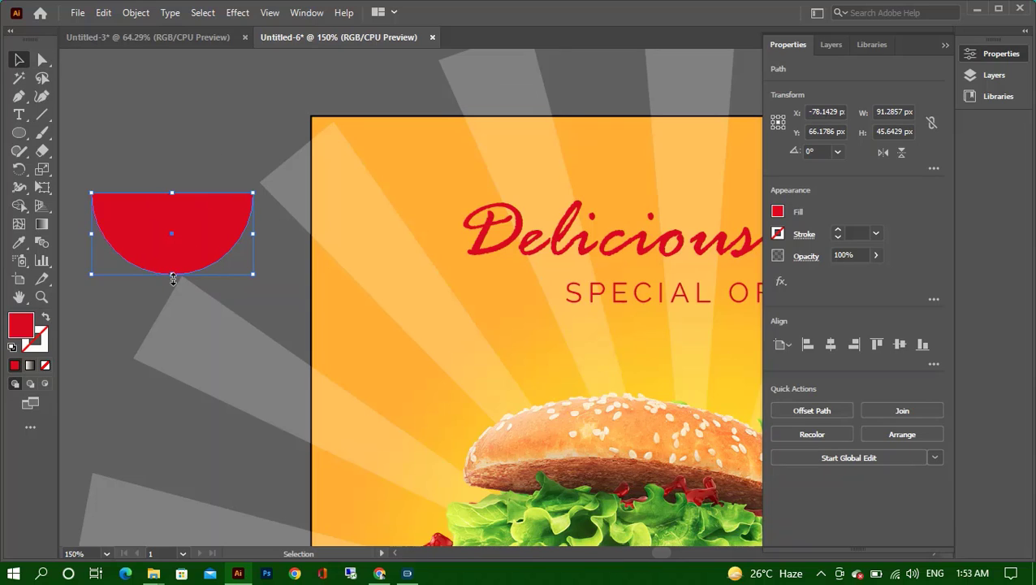
drag(172, 274, 181, 134)
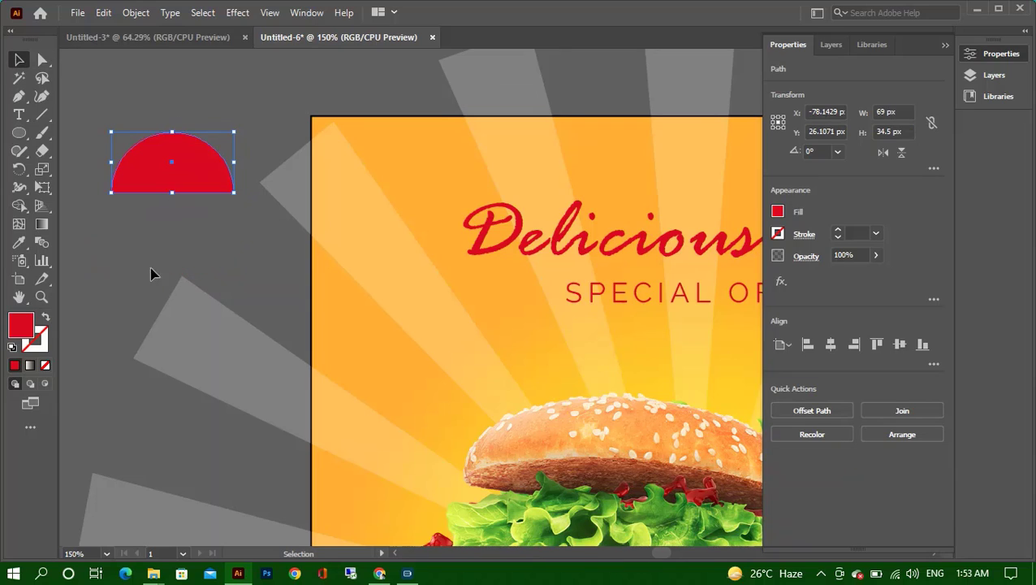
click(151, 272)
click(20, 115)
Type the logo text 'LOGO HERE' beside the red semicircle.
click(144, 268)
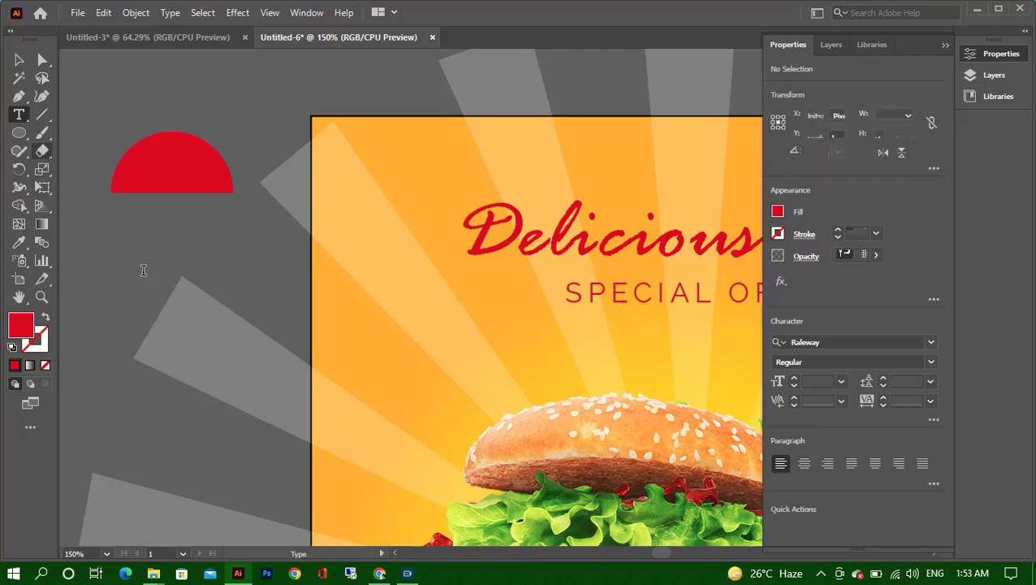
key(BackSpace)
text(l)
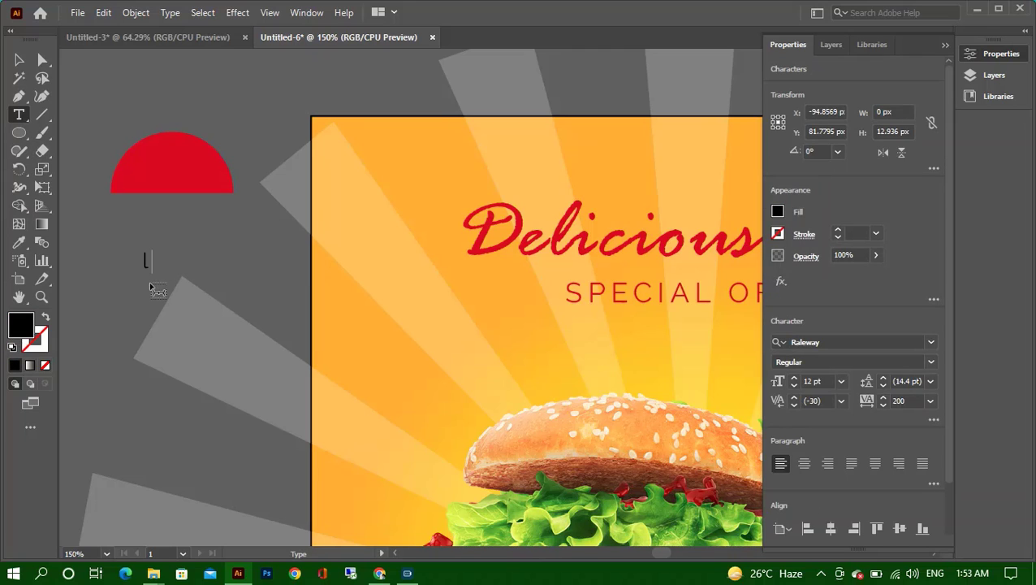
text(og)
text(OPGO)
key(BackSpace)
key(BackSpace)
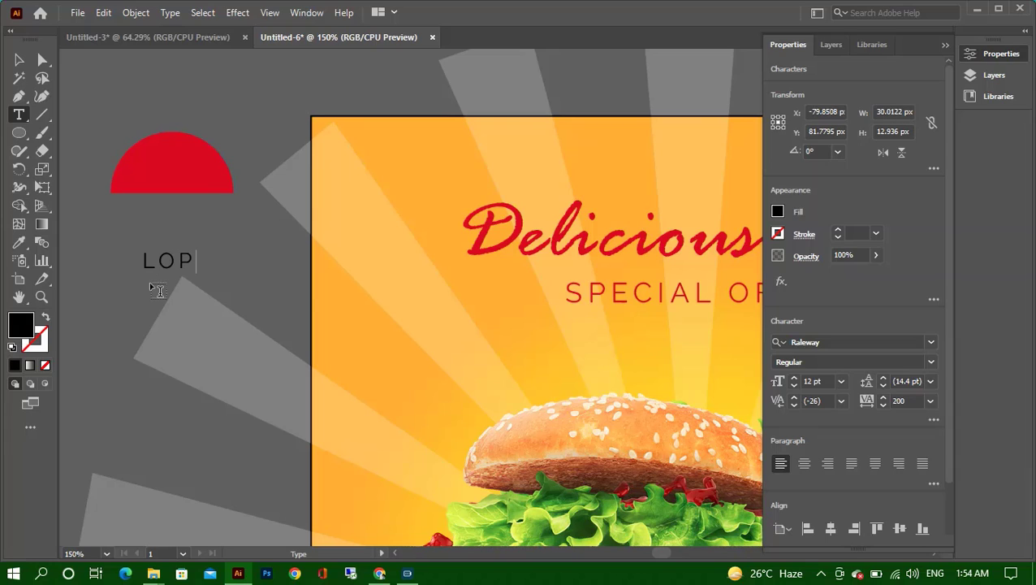
key(BackSpace)
text(O)
key(BackSpace)
text(GO)
key(Return)
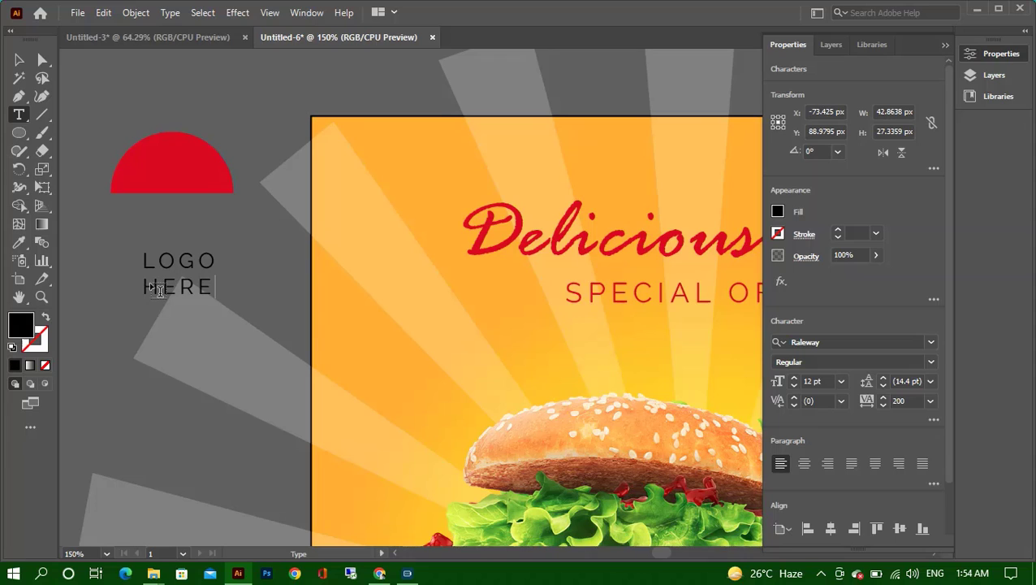
click(19, 60)
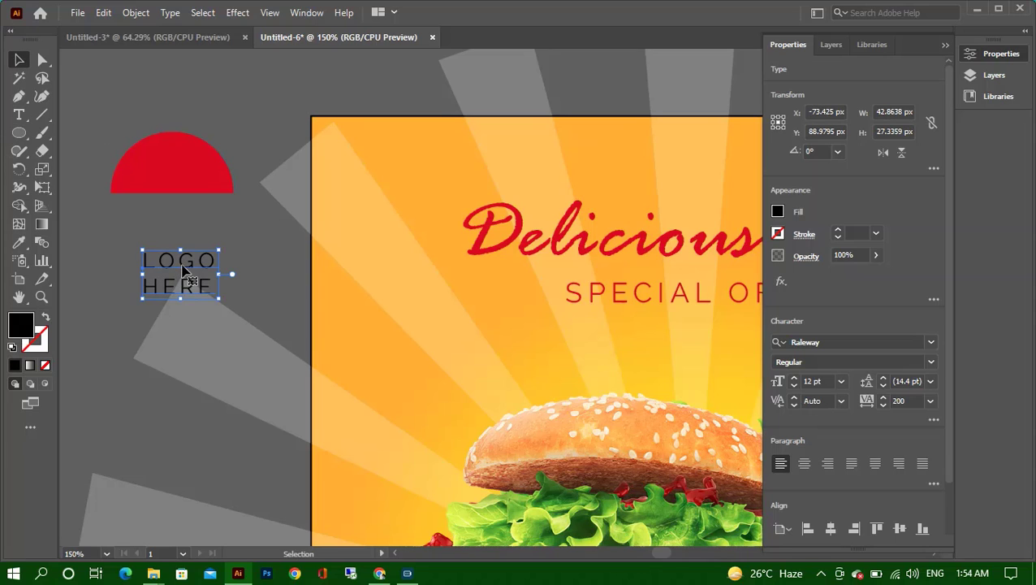
Centre LOGO HERE horizontally beneath the semicircle.
drag(183, 268, 168, 229)
drag(167, 312, 196, 178)
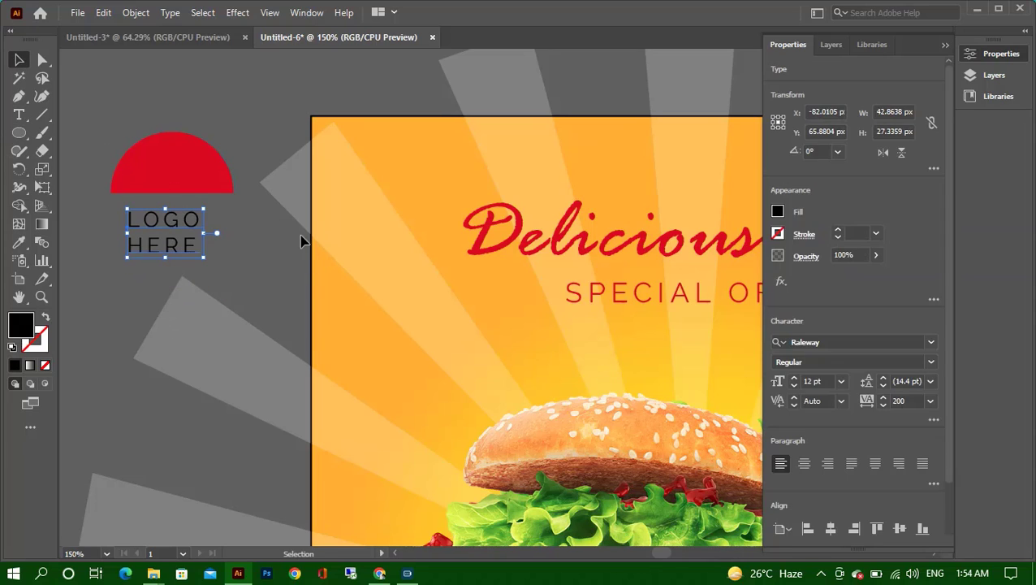
click(831, 344)
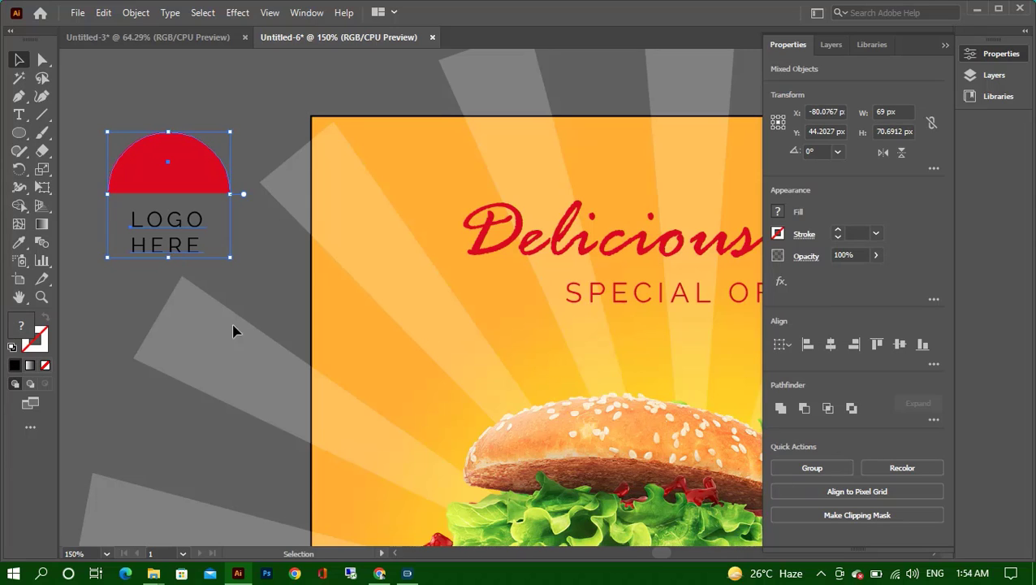
click(232, 328)
drag(160, 222, 160, 210)
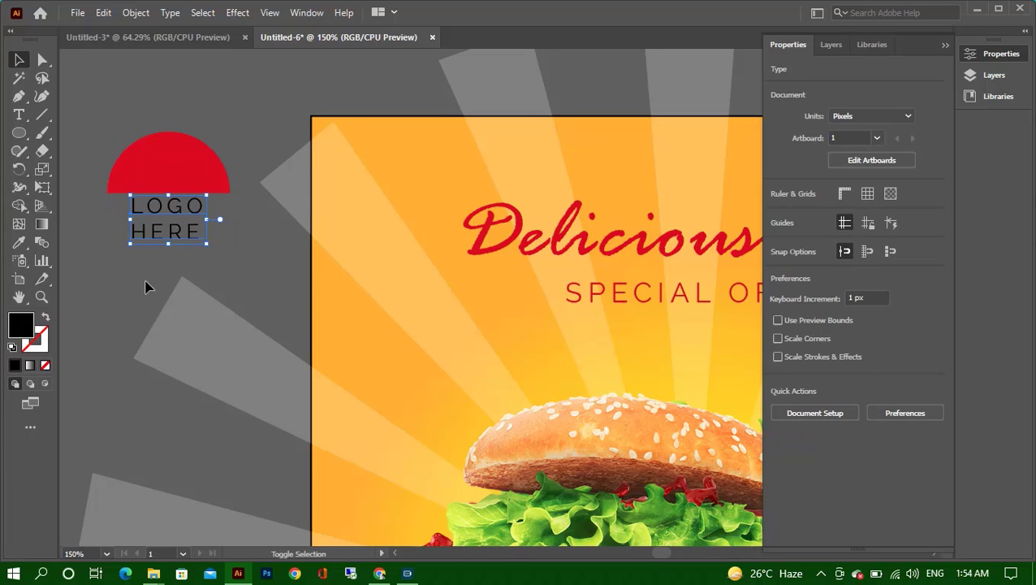
shift+click(192, 150)
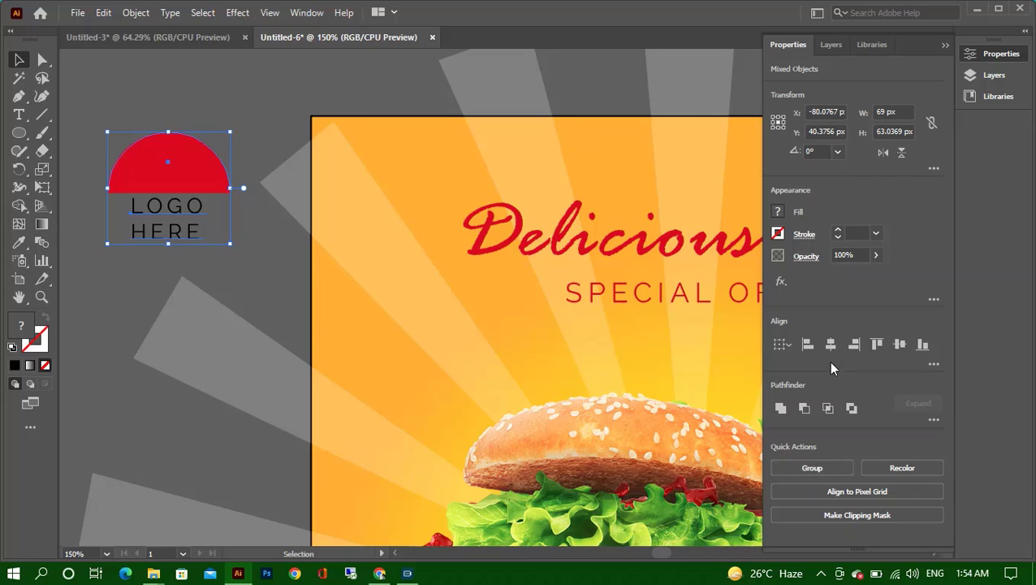
click(47, 226)
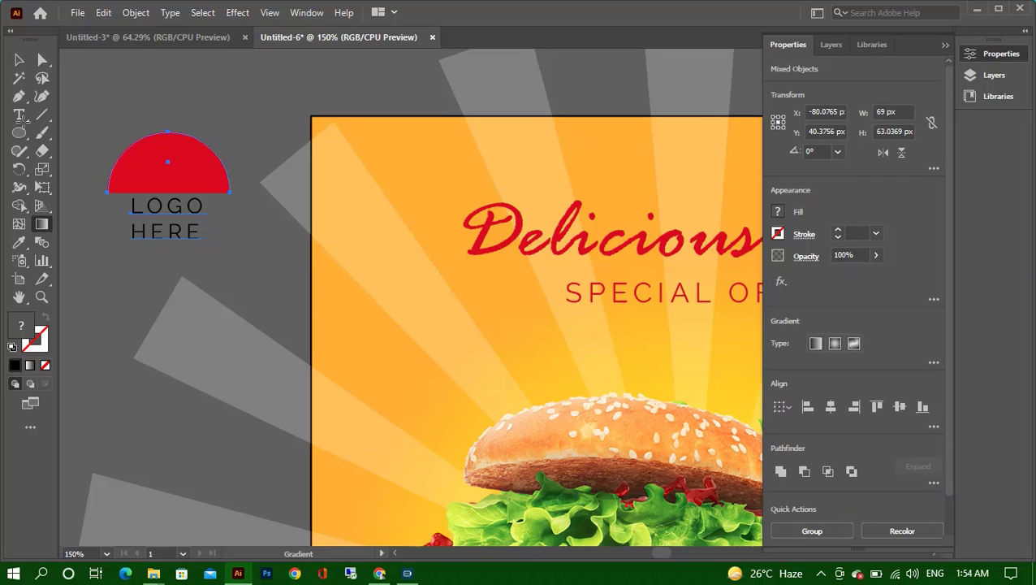
click(20, 60)
click(115, 216)
drag(140, 225, 161, 235)
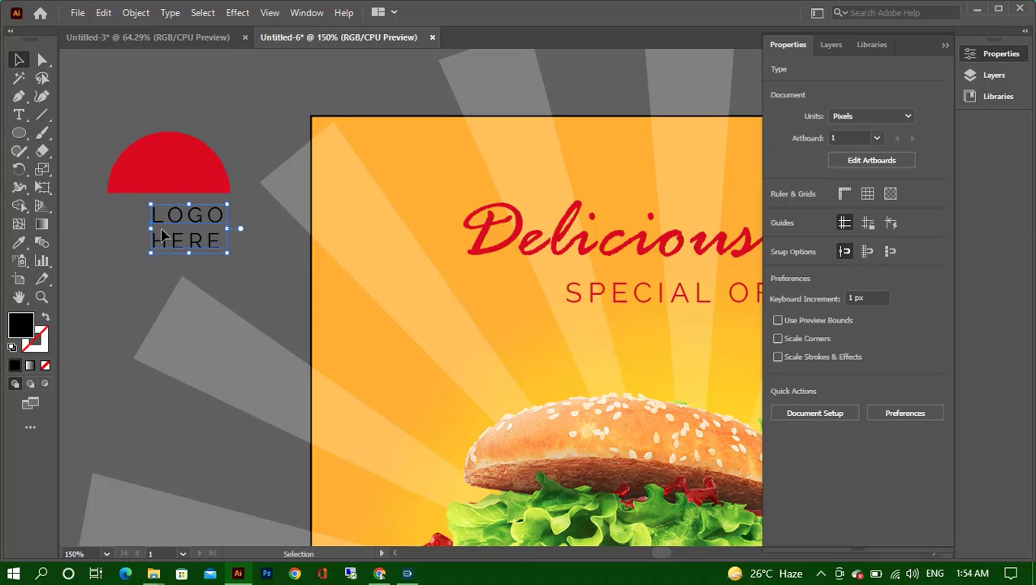
key(ctrl+z)
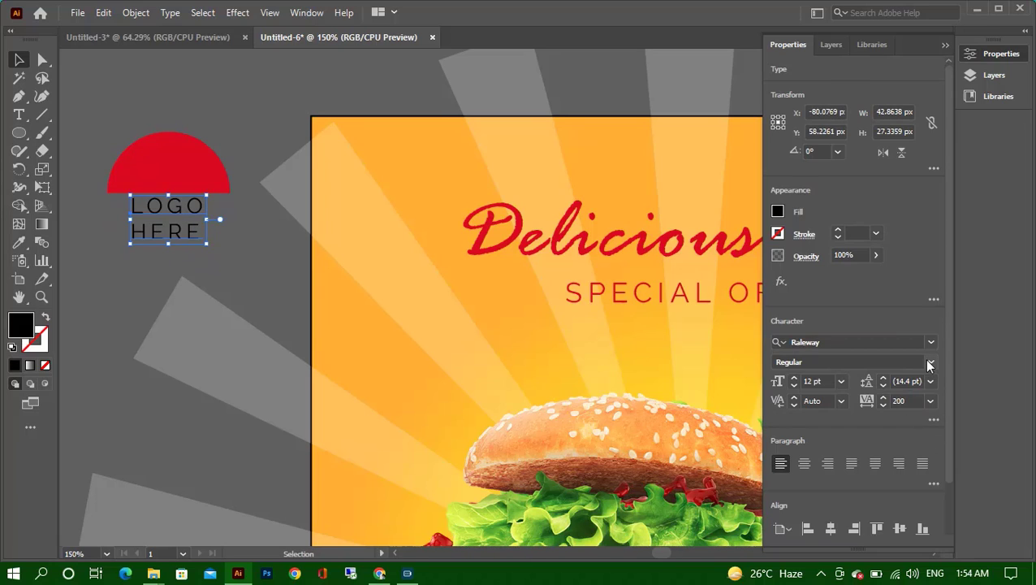
Set the logo text to ExtraBold Italic and shrink the semicircle above it.
click(930, 363)
click(829, 293)
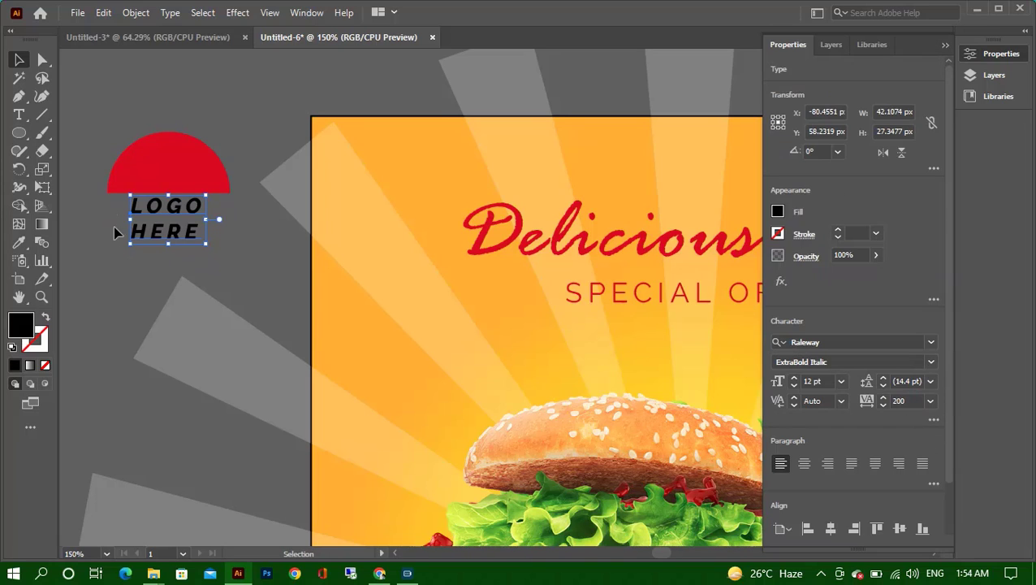
click(164, 146)
drag(231, 191, 218, 185)
click(164, 228)
drag(164, 228, 168, 221)
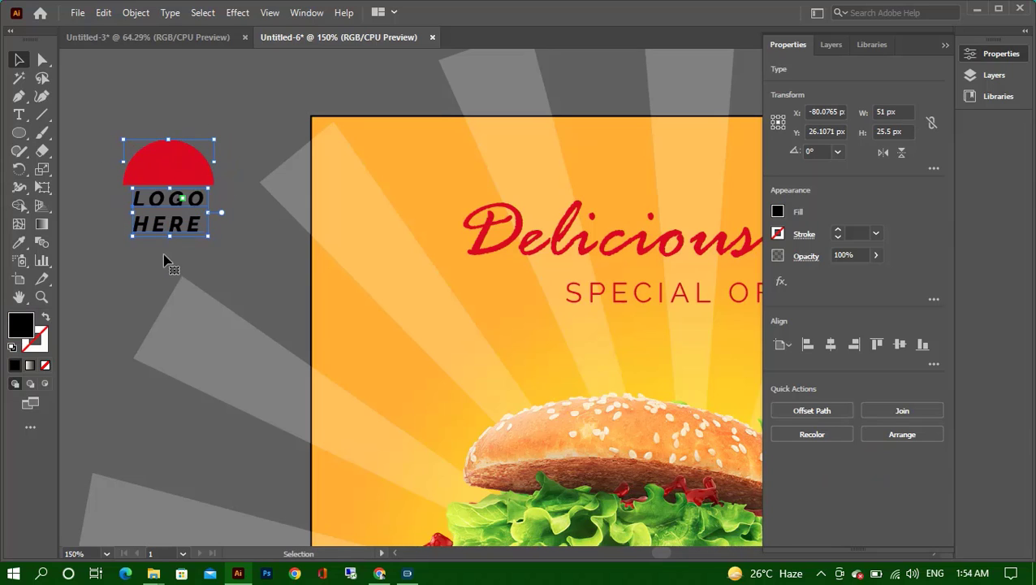
Scale the whole logo down and move it to the artboard's top-left corner.
drag(164, 260, 178, 127)
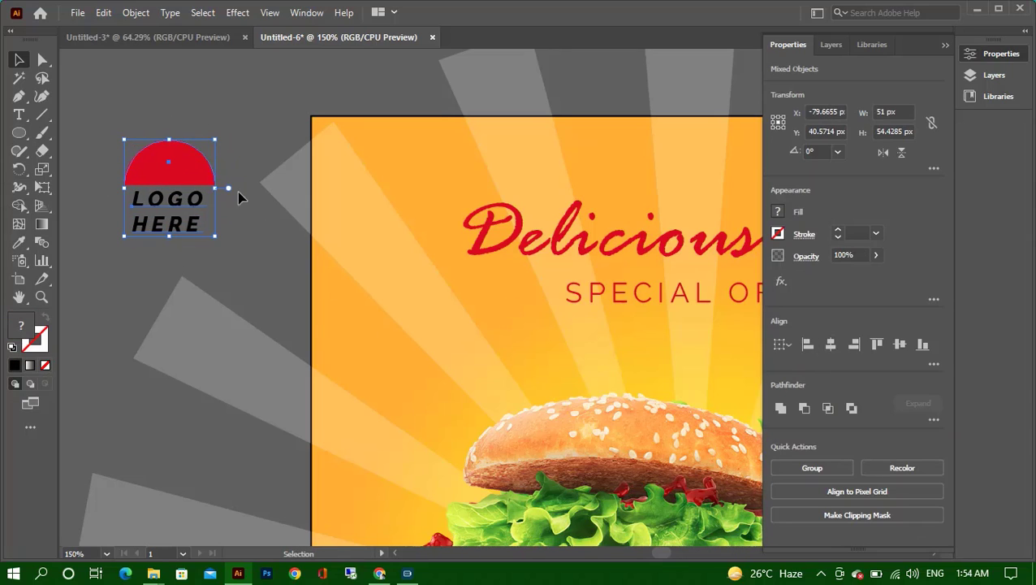
drag(214, 236, 197, 218)
mouse_move(167, 181)
mouse_down()
mouse_move(379, 149)
mouse_move(371, 160)
mouse_up()
click(453, 166)
Recolour the LOGO HERE text by sampling the burger bun's colour with the Eyedropper.
scroll(382, 166, up, 1)
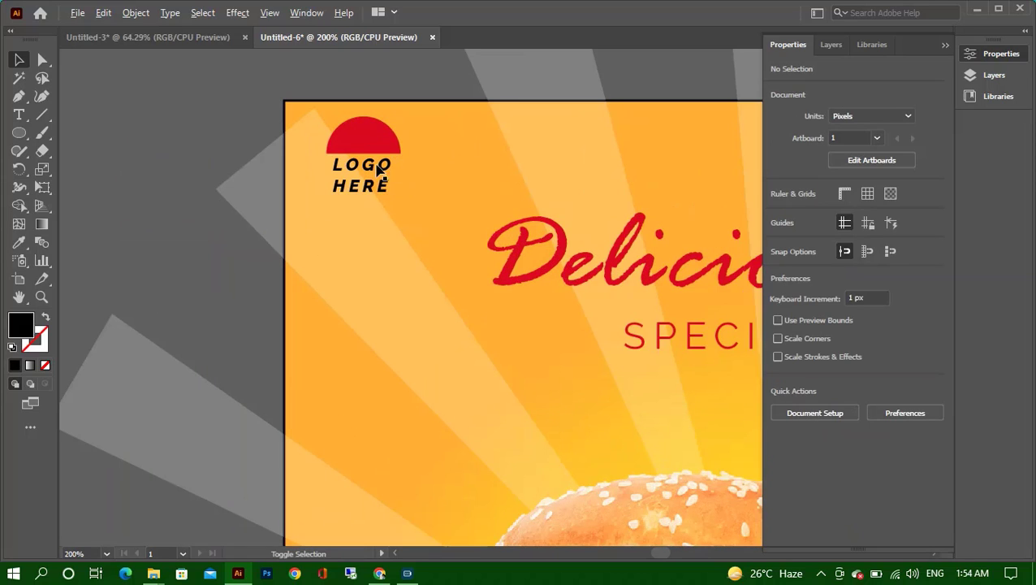
click(377, 168)
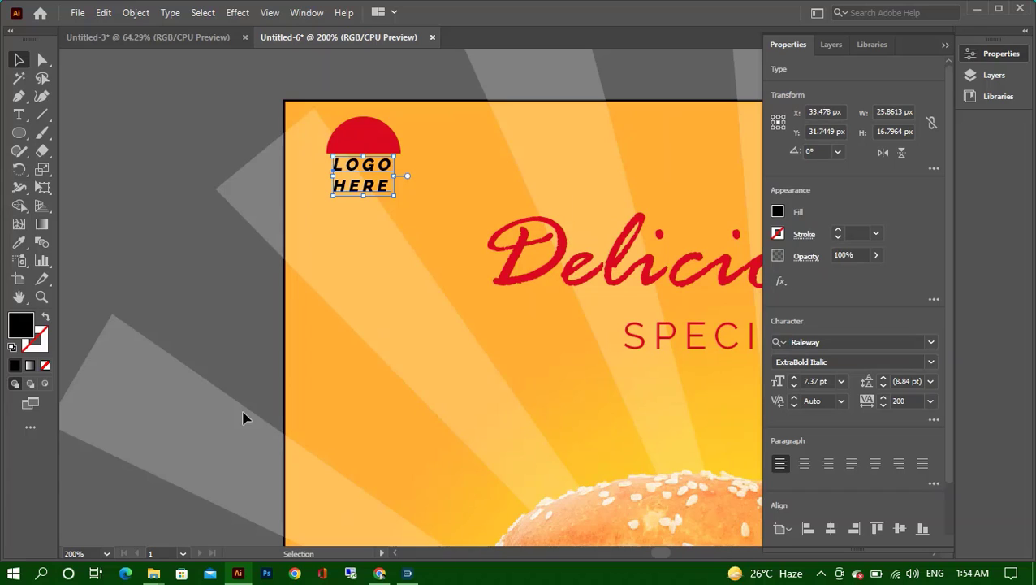
key(i)
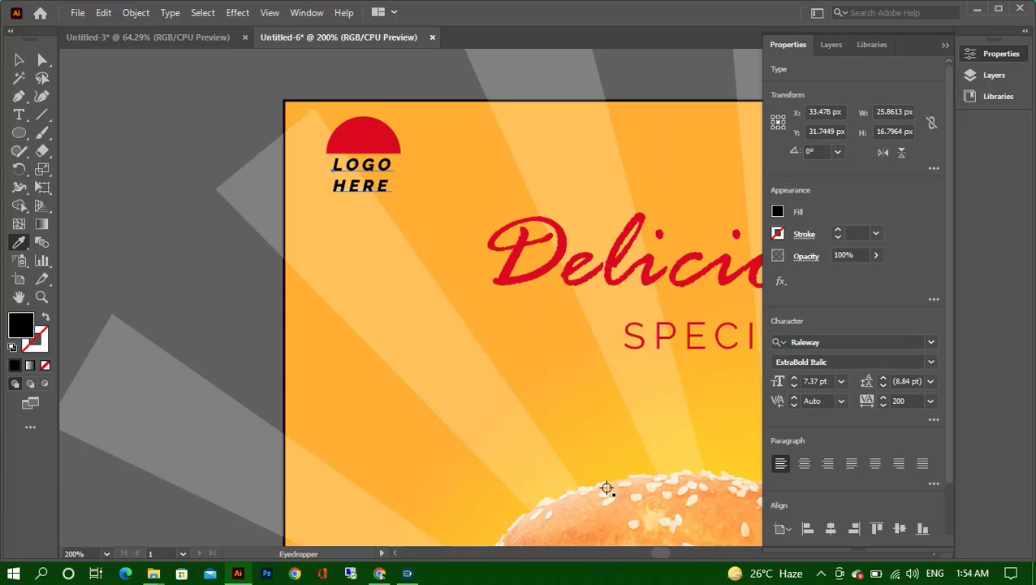
click(606, 484)
key(v)
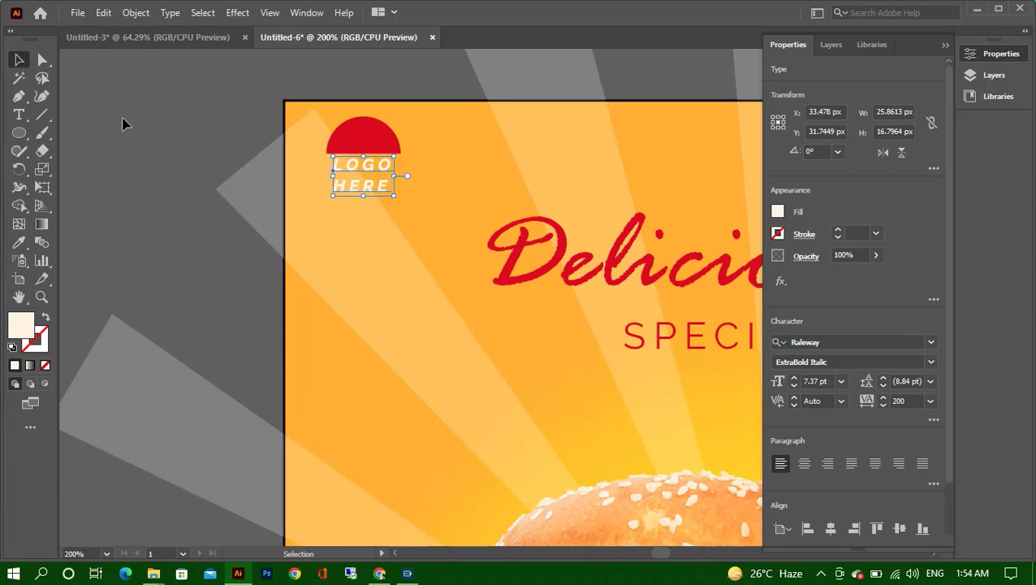
click(193, 114)
scroll(196, 178, down, 5)
scroll(270, 324, down, 1)
scroll(270, 324, up, 1)
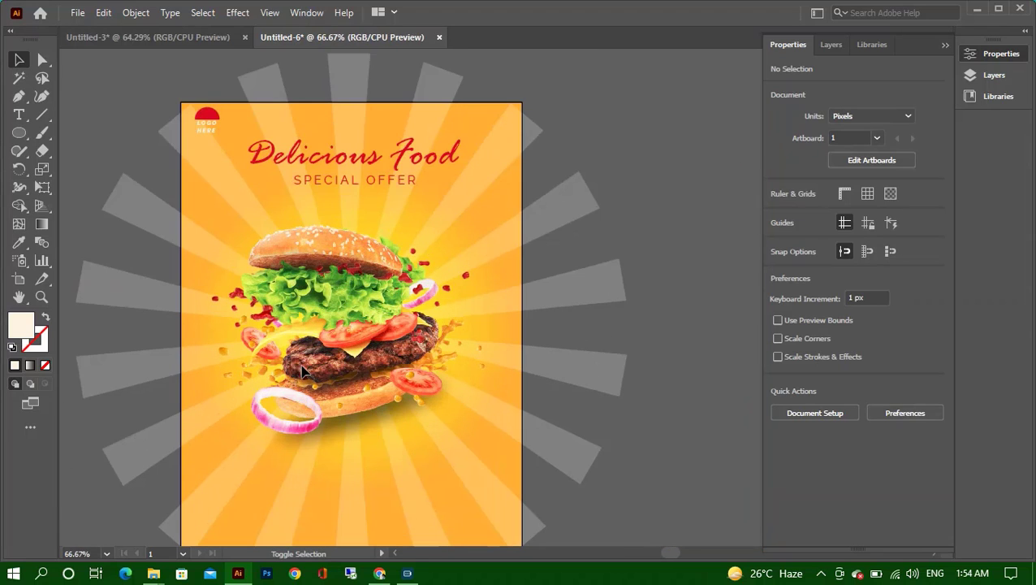
scroll(306, 371, down, 3)
scroll(357, 295, up, 1)
scroll(377, 302, up, 1)
Draw a rectangle below the burger with the Rectangle tool.
scroll(385, 293, up, 1)
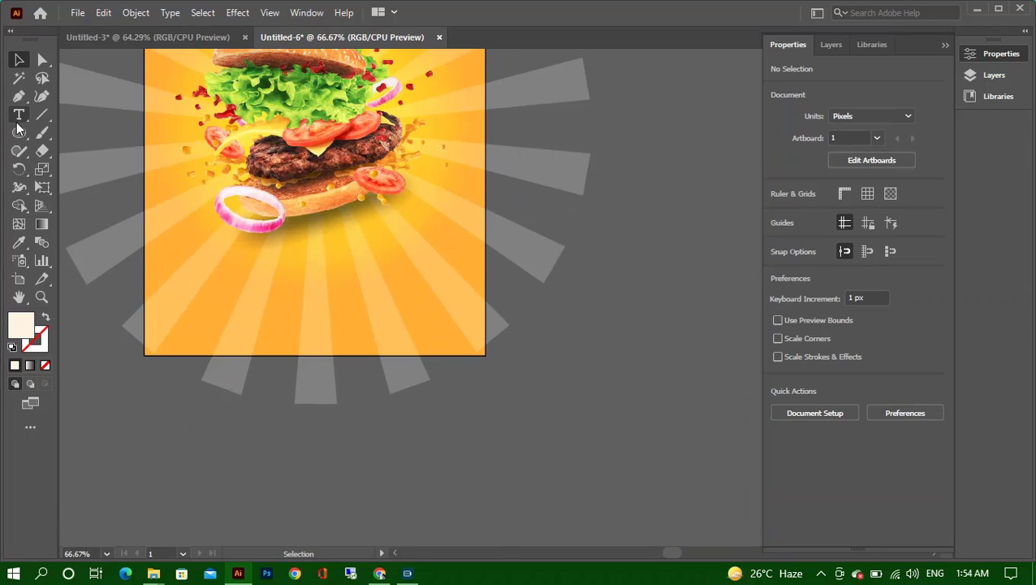
click(20, 134)
click(94, 133)
scroll(378, 281, up, 1)
mouse_move(372, 304)
mouse_down()
mouse_move(492, 335)
mouse_move(479, 315)
mouse_up()
Round the rectangle into a pill and fill it with the title's red.
scroll(475, 332, up, 1)
scroll(455, 313, down, 2)
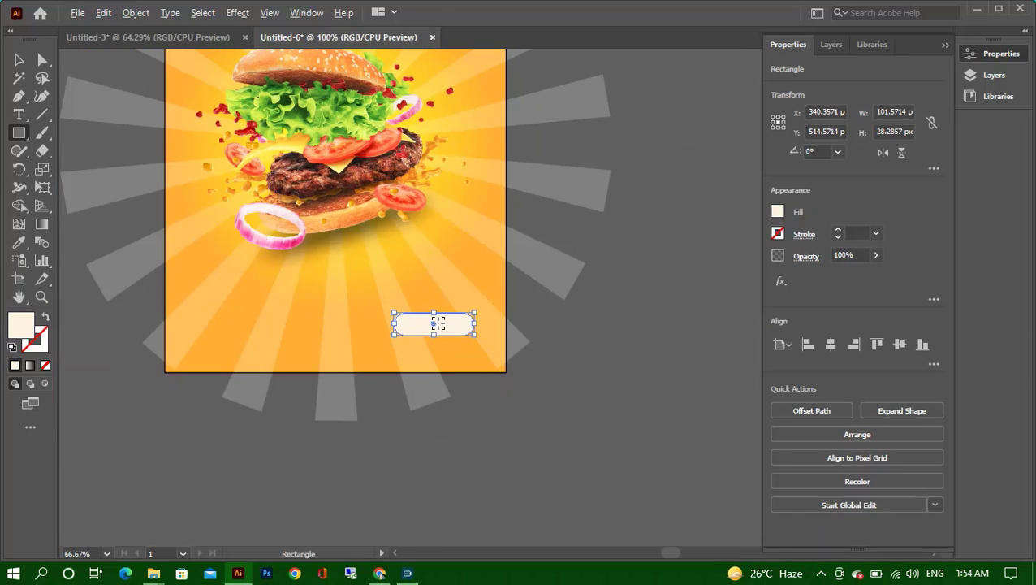
scroll(431, 345, up, 1)
click(428, 344)
scroll(434, 357, down, 1)
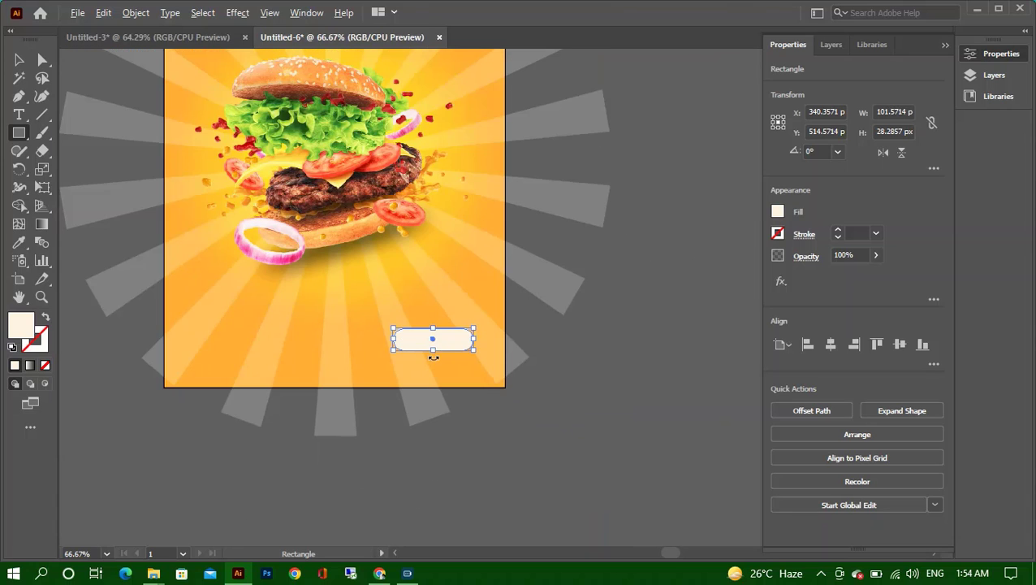
scroll(434, 357, down, 1)
scroll(301, 56, up, 1)
scroll(301, 55, up, 1)
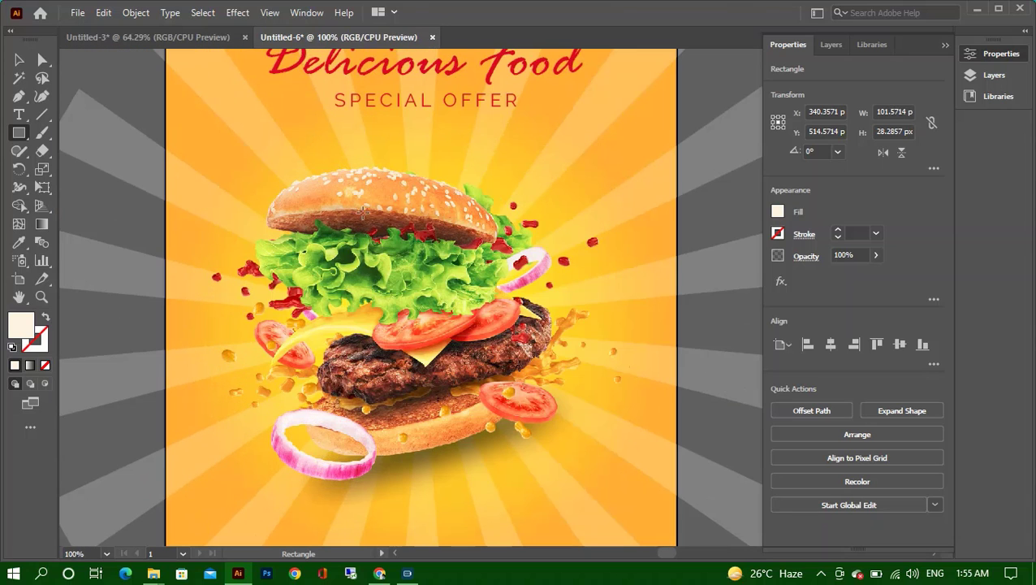
key(i)
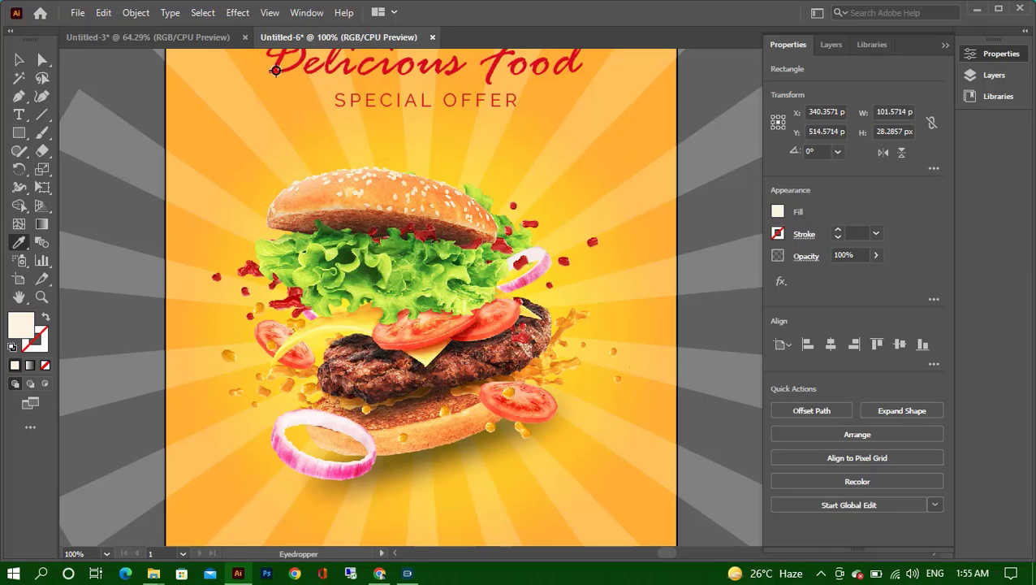
click(277, 71)
scroll(276, 70, down, 2)
Place a copy of the SPECIAL OFFER text above the red pill.
key(v)
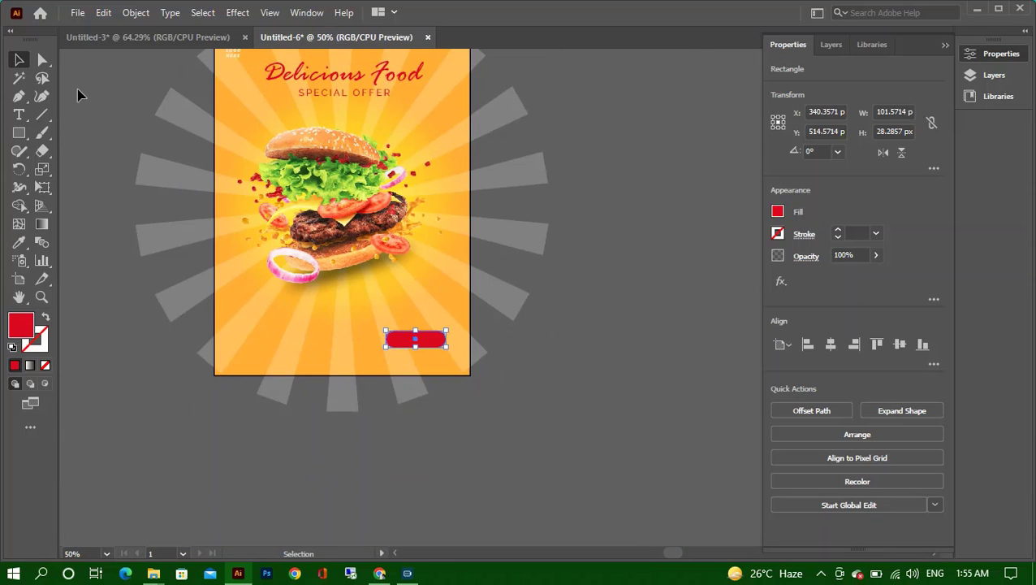
click(77, 95)
scroll(322, 248, down, 1)
scroll(339, 175, up, 1)
drag(338, 173, 384, 381)
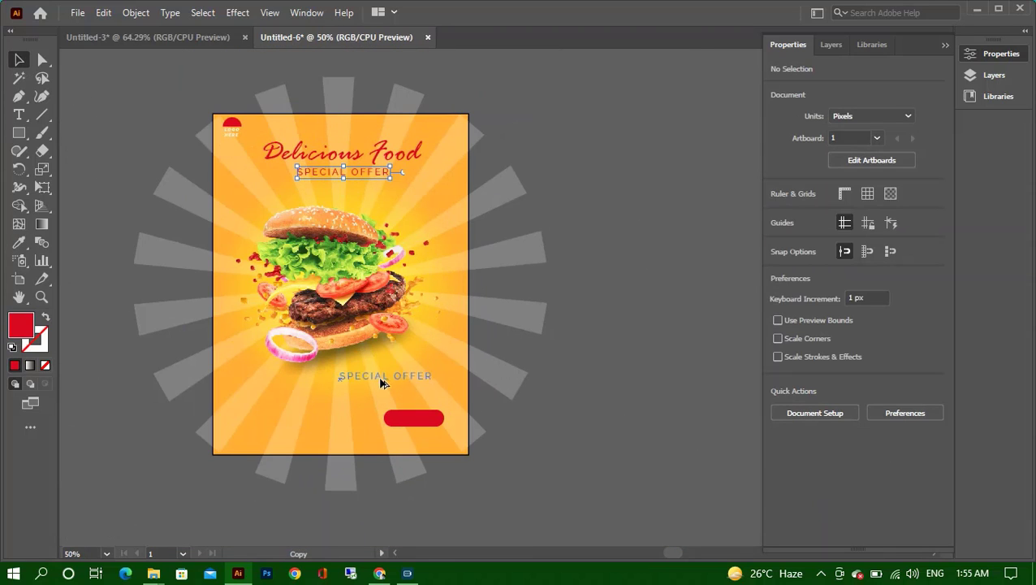
scroll(384, 396, up, 2)
scroll(374, 366, up, 2)
Retype the copied text as 'ORDER NOW'.
double_click(376, 325)
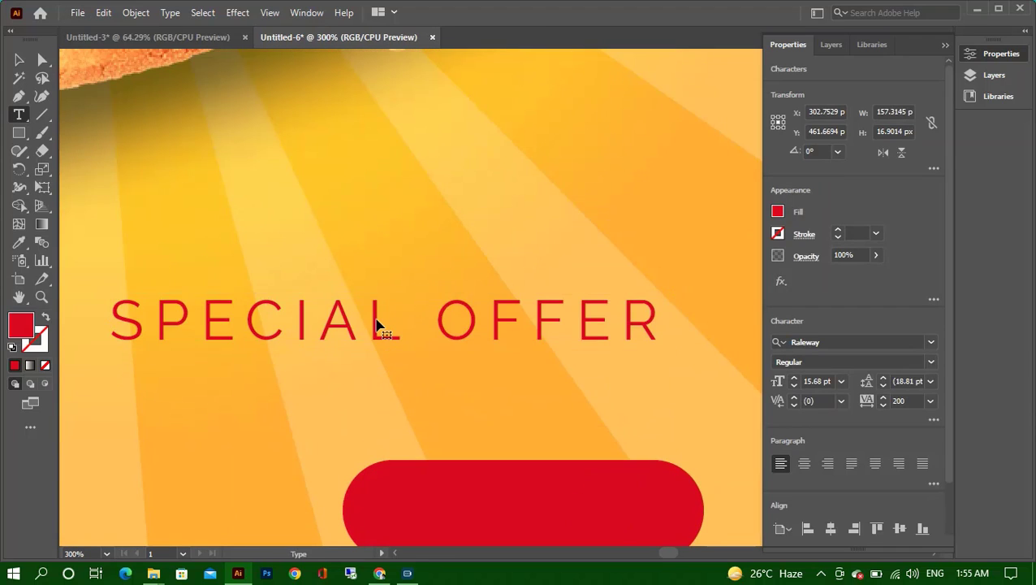
key(ctrl+a)
text(ord)
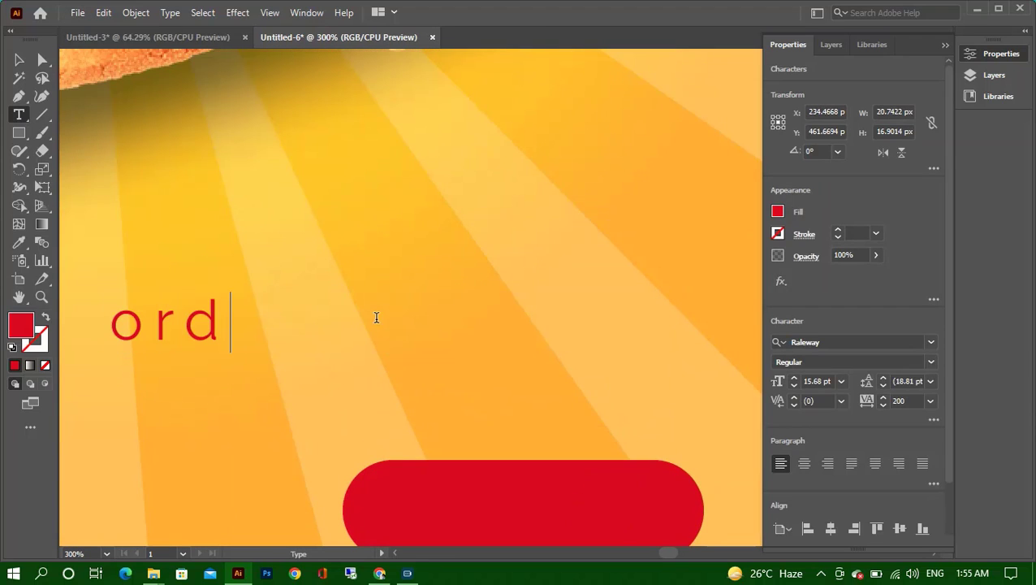
text(er)
key(Escape)
key(ctrl+z)
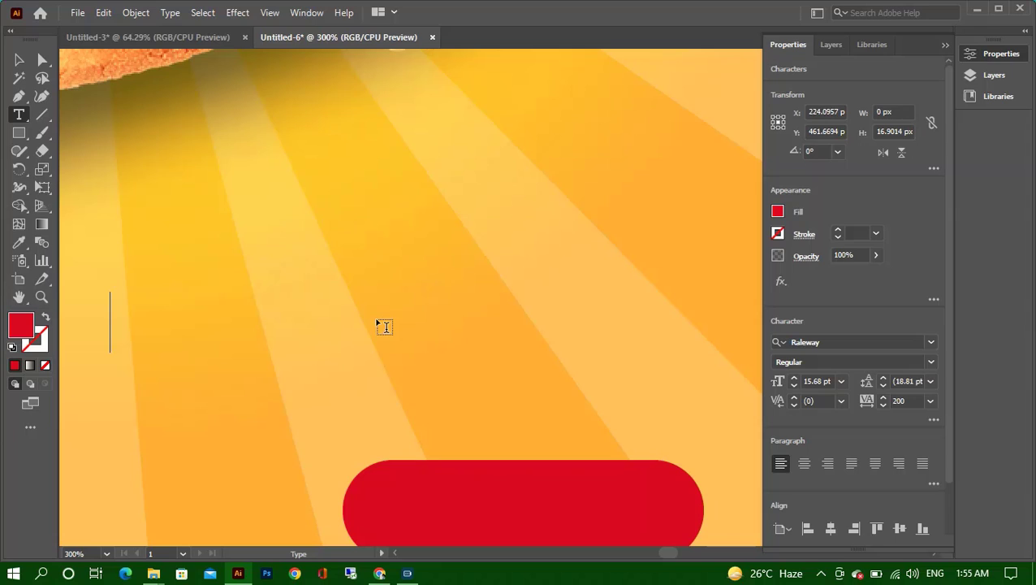
text(ORDERE)
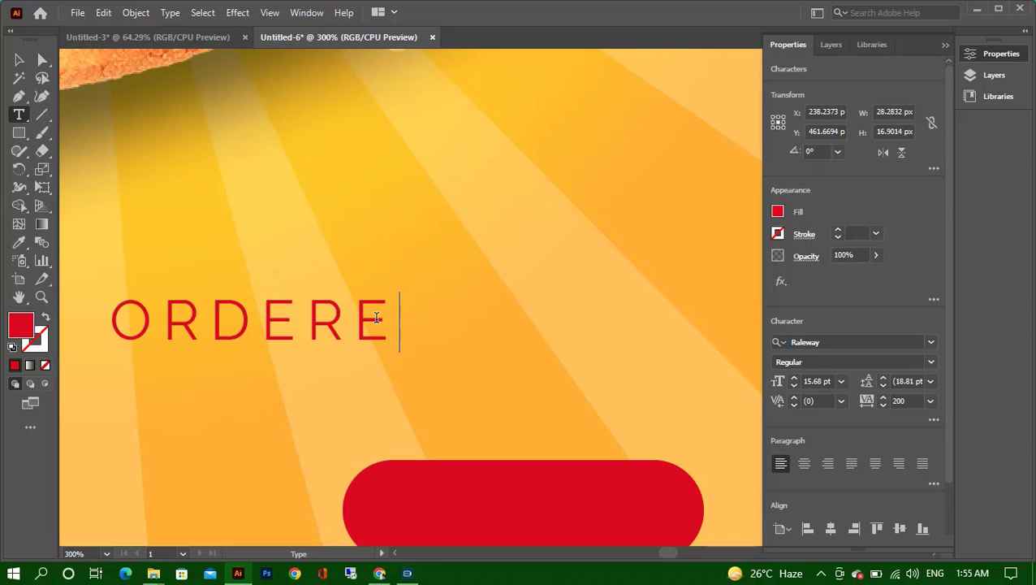
key(BackSpace)
key(BackSpace)
text(NOW)
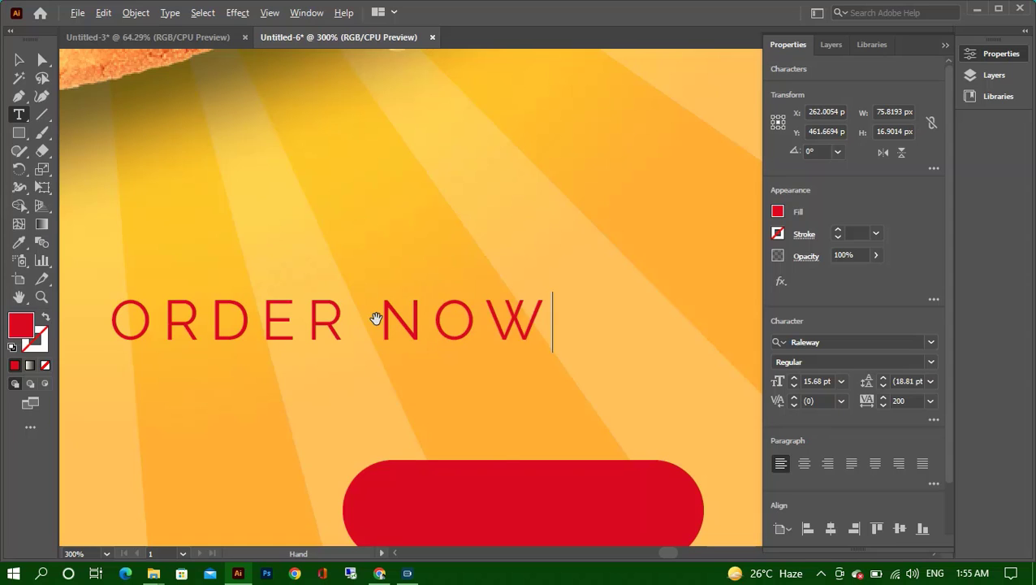
scroll(376, 317, down, 1)
key(Escape)
Give ORDER NOW tracking 150 and the Aragon Sans Bold font.
click(910, 401)
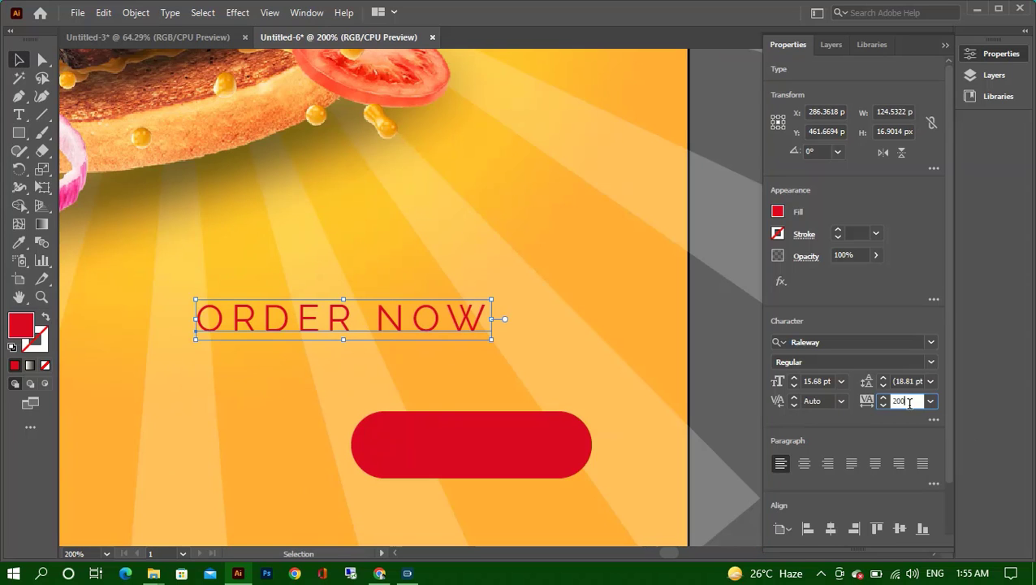
text(150)
key(Return)
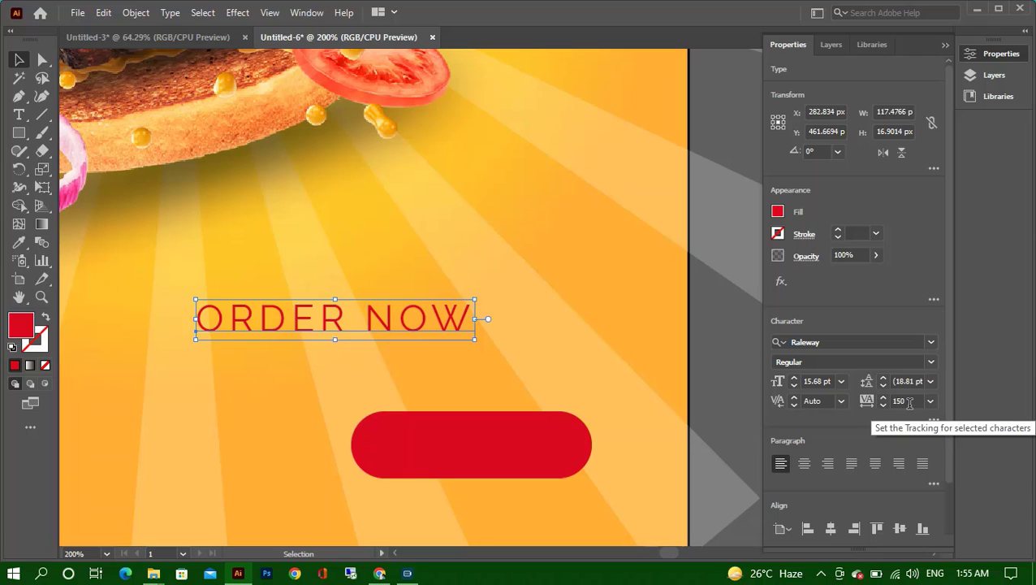
click(933, 362)
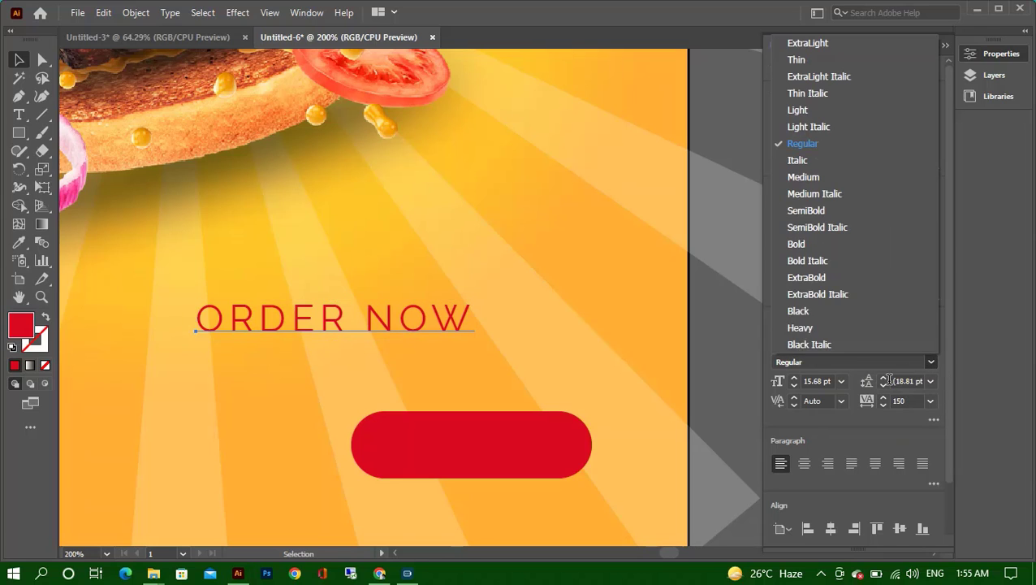
click(818, 290)
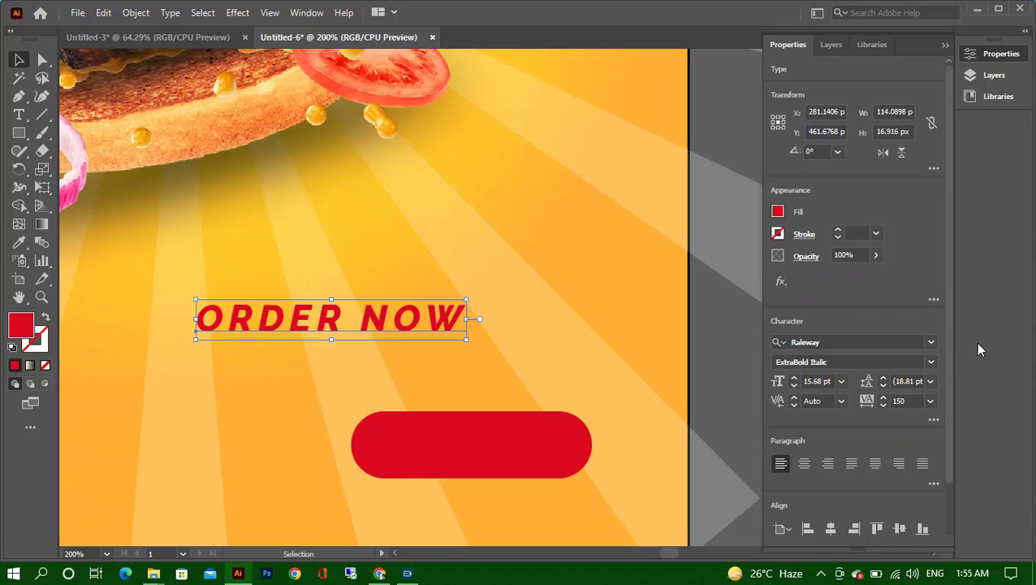
click(931, 342)
click(881, 488)
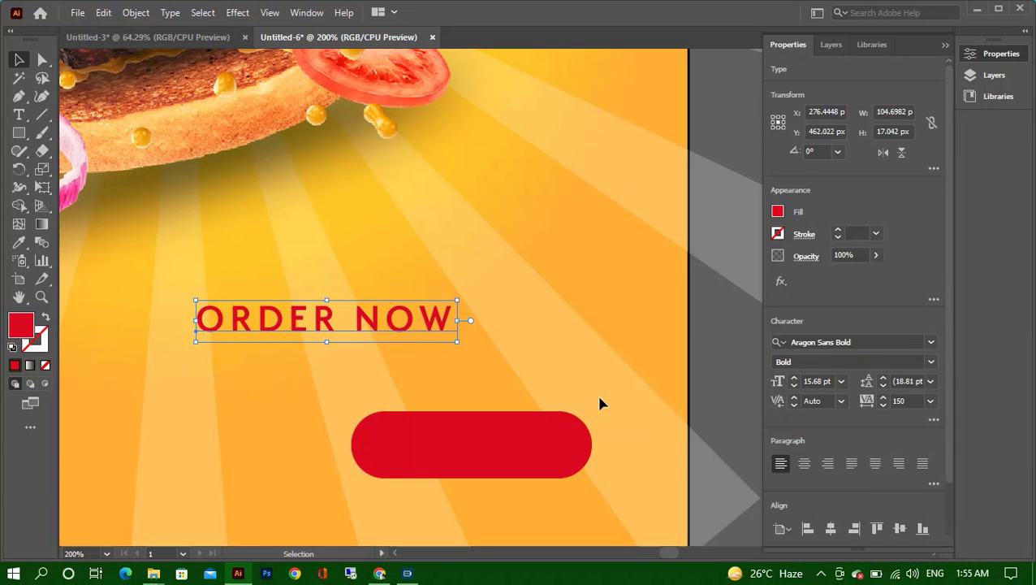
Move ORDER NOW onto the red pill button and fill it white (#FFFFFF).
drag(373, 329, 529, 457)
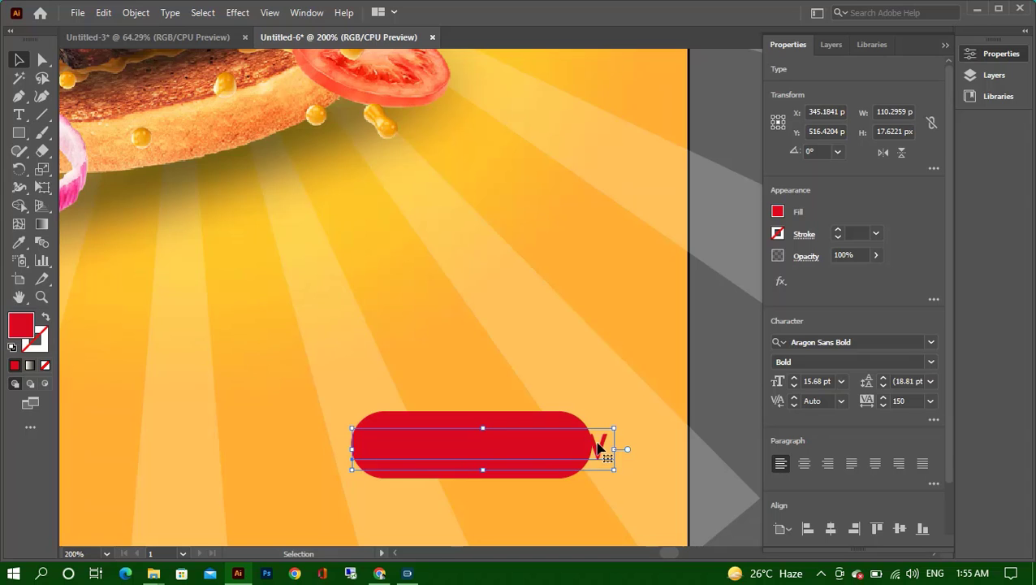
double_click(30, 337)
text(ffffff)
click(680, 191)
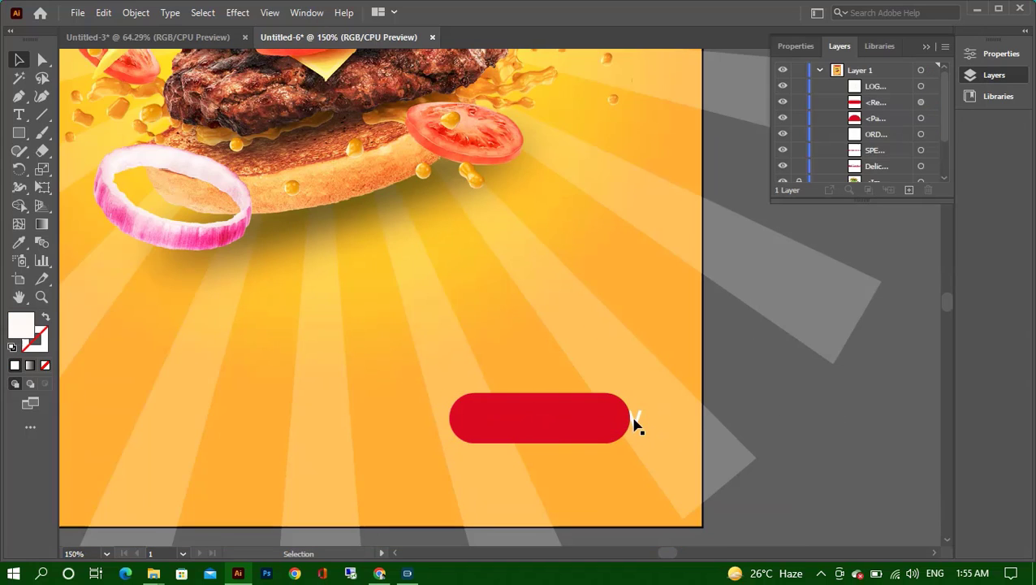
Bring the ORDER NOW text in front of the red button.
click(636, 424)
right_click(636, 424)
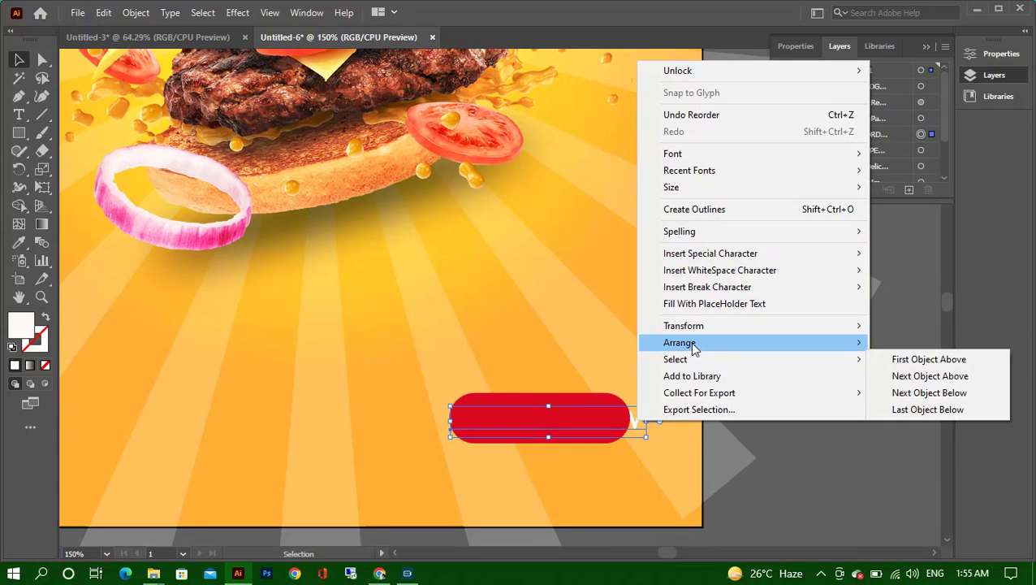
click(591, 342)
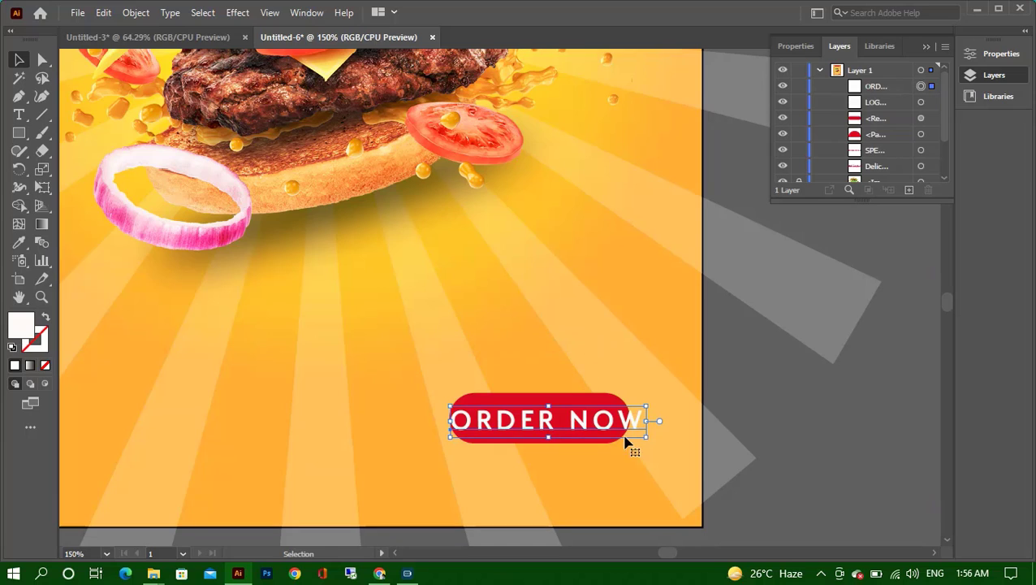
scroll(615, 435, up, 1)
Tighten ORDER NOW to tracking 100, shrink it to about 14.54 pt and centre it on the button.
click(796, 46)
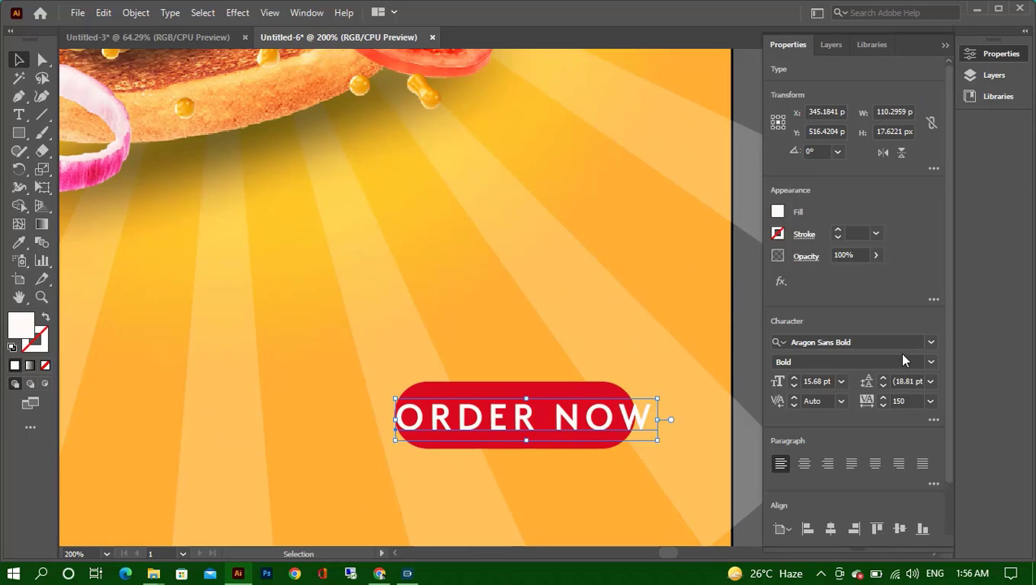
click(903, 400)
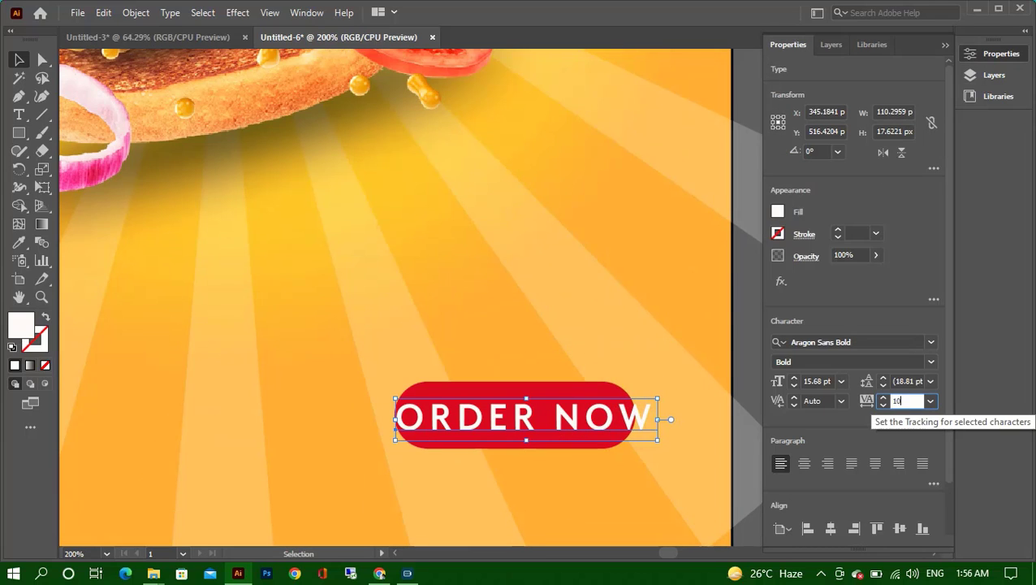
key(Return)
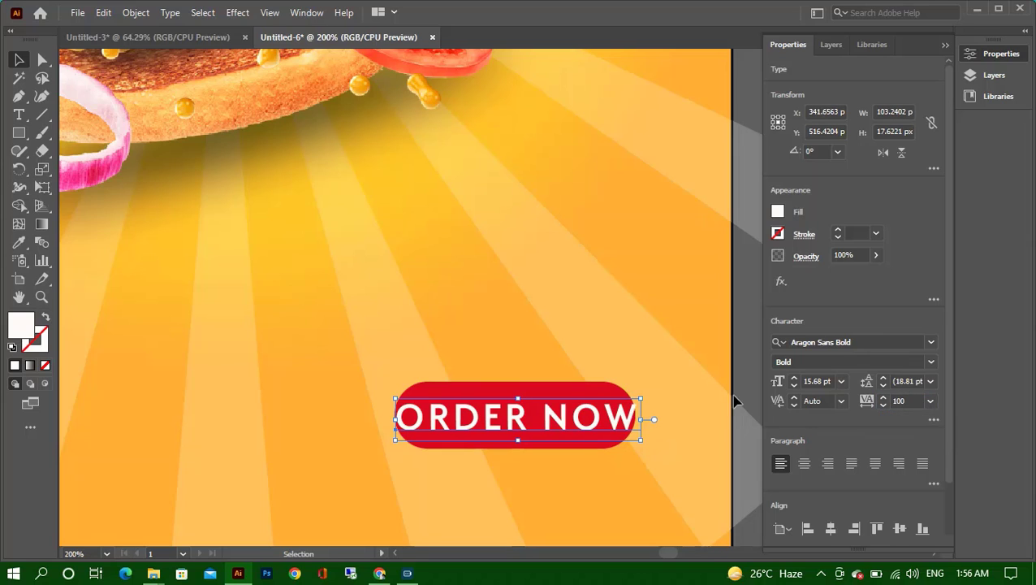
drag(641, 439, 634, 439)
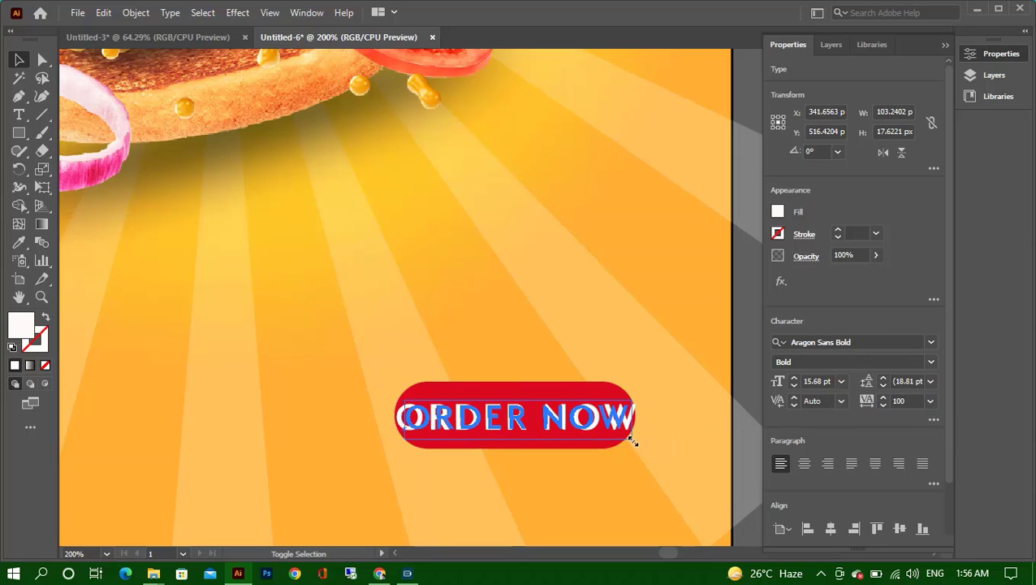
click(673, 400)
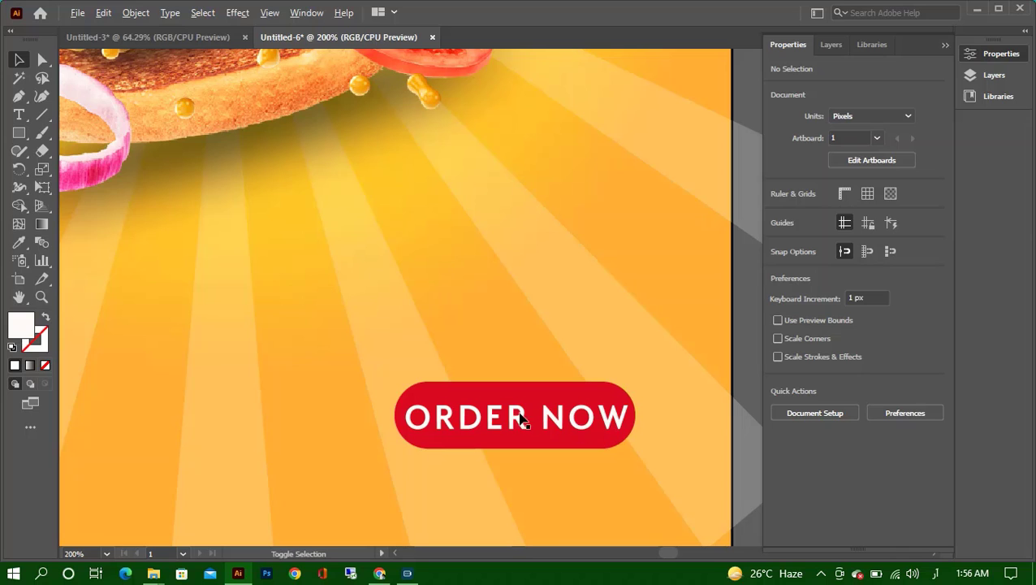
click(625, 437)
drag(635, 440, 619, 436)
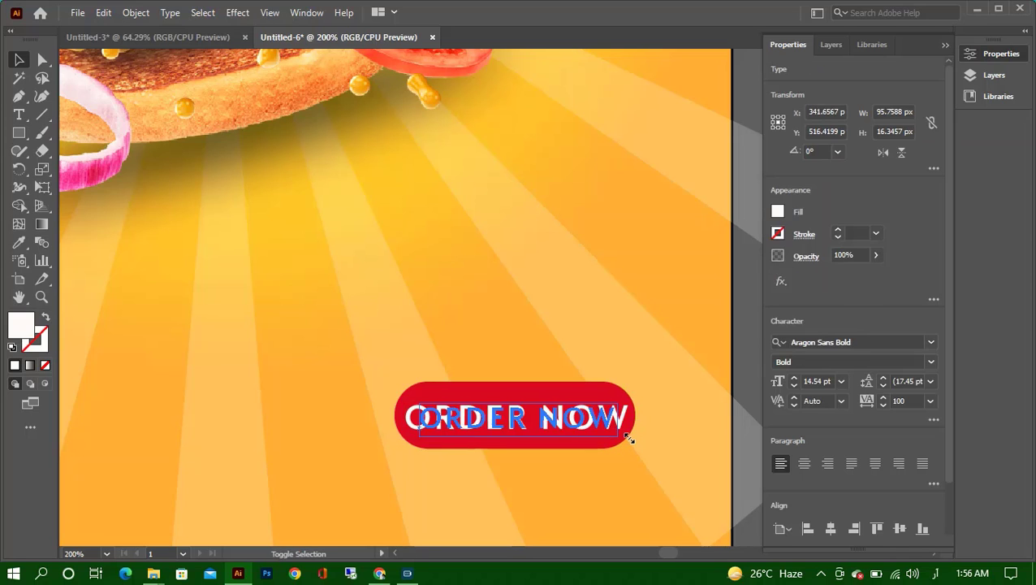
click(468, 395)
key(ctrl+0)
key(ctrl+1)
Copy ORDER NOW below the button and retype the copy as a sample phone number.
drag(476, 398, 478, 428)
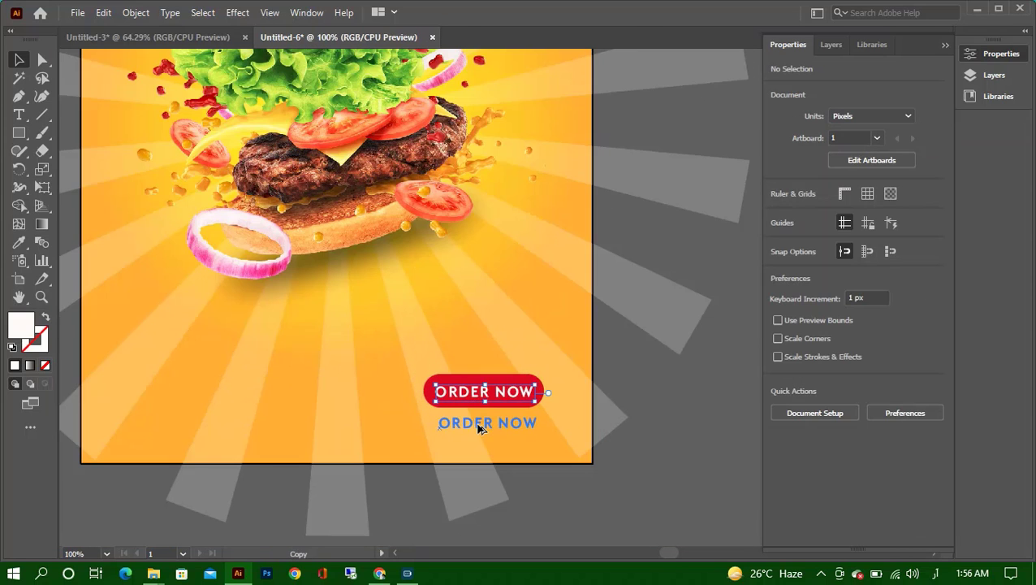
click(478, 425)
scroll(479, 425, up, 2)
triple_click(479, 423)
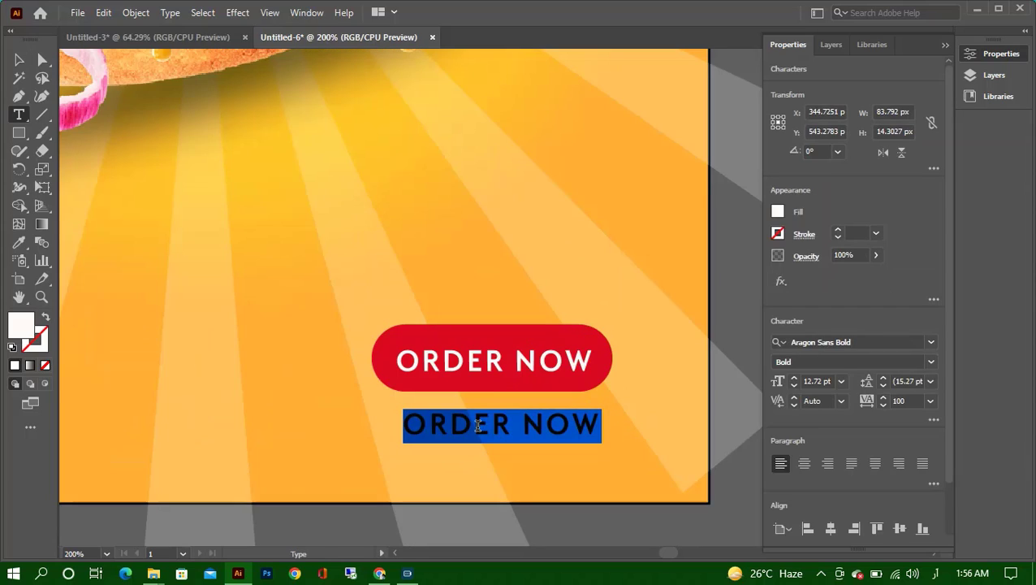
key(BackSpace)
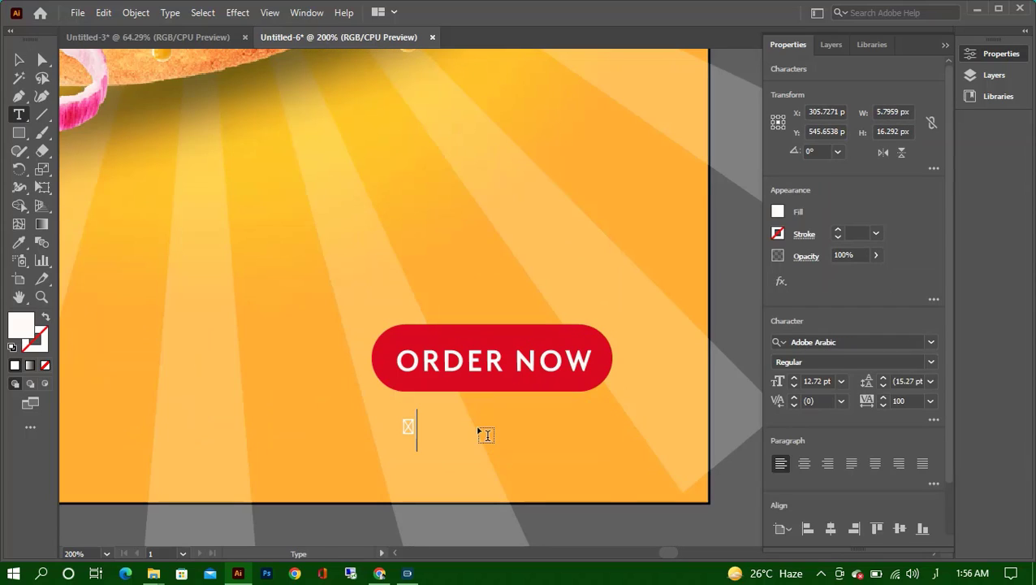
text(12)
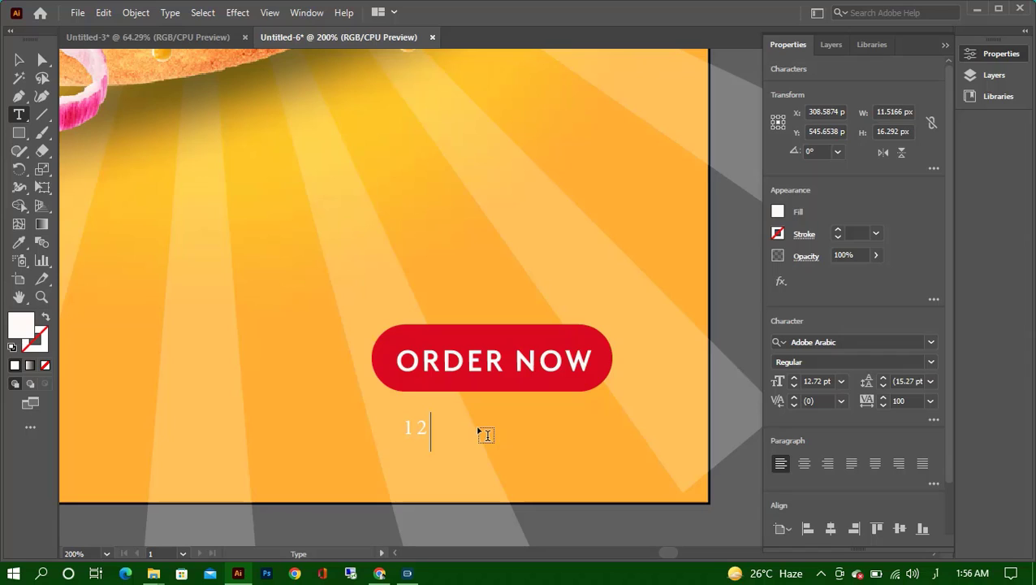
text(3-586-588)
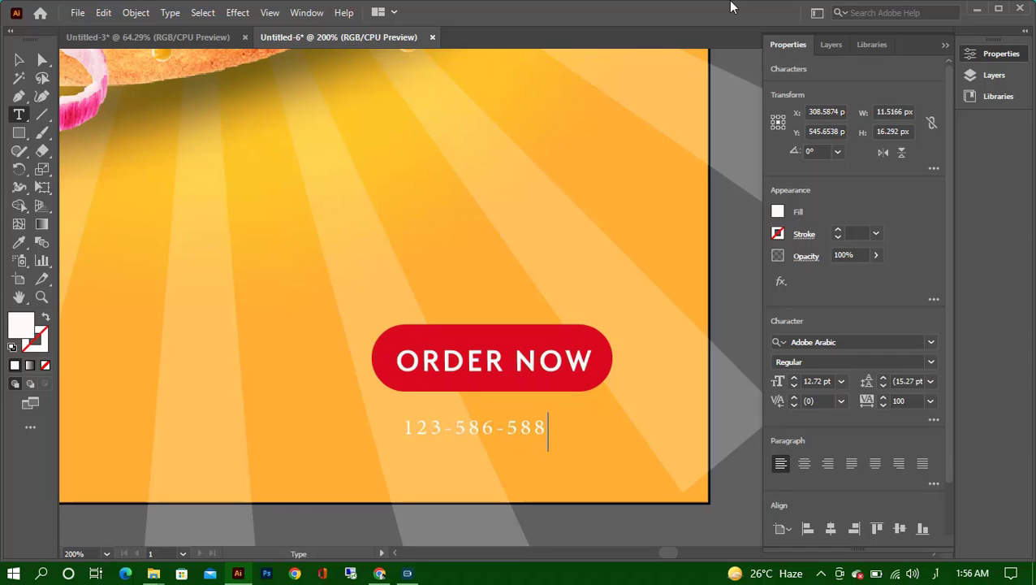
key(Escape)
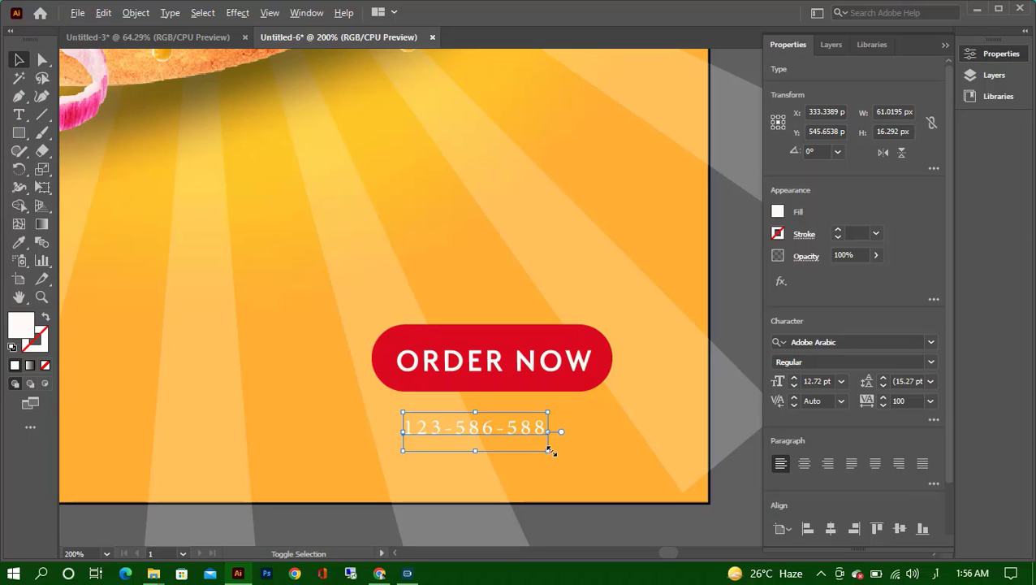
Enlarge the phone number and colour it red to match the button.
drag(551, 450, 582, 447)
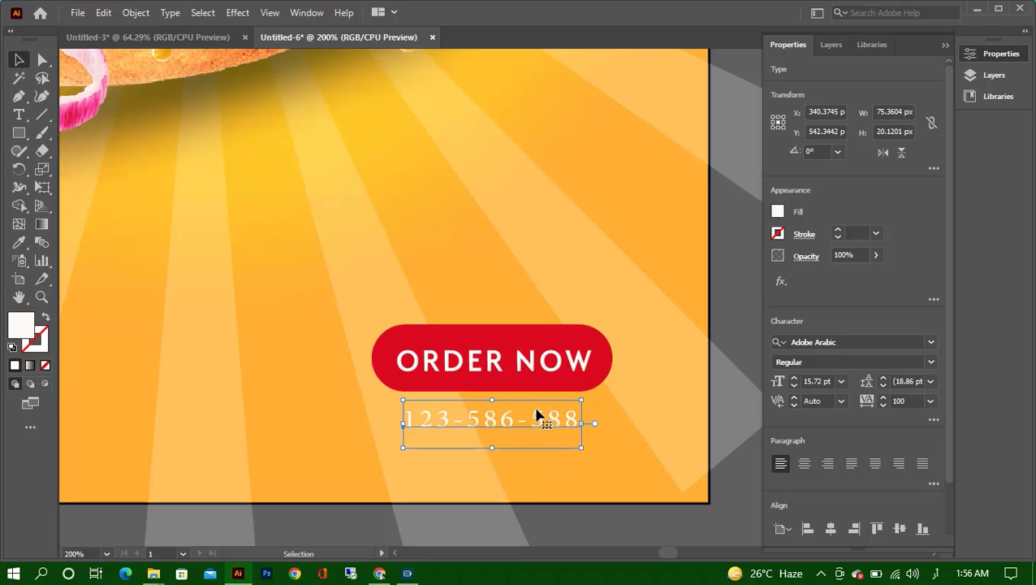
key(i)
click(538, 394)
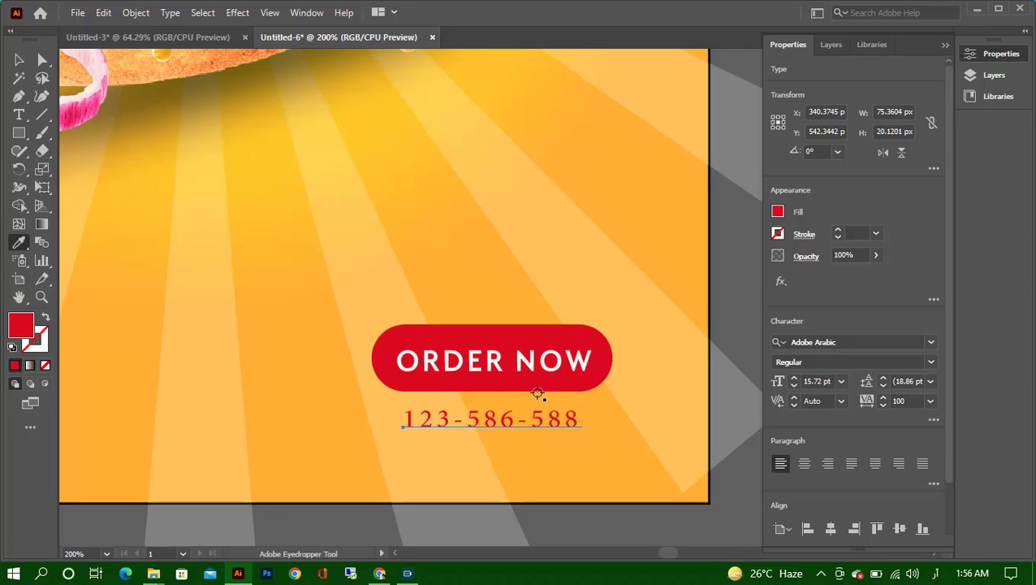
click(19, 60)
Duplicate the phone number beneath and centre both lines under the button.
drag(477, 431, 477, 462)
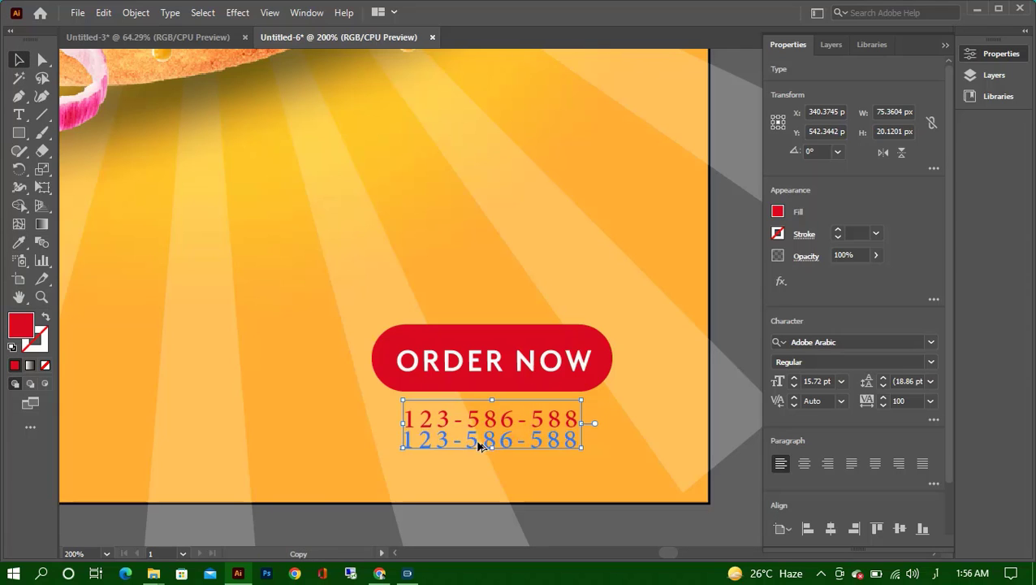
drag(452, 273, 478, 490)
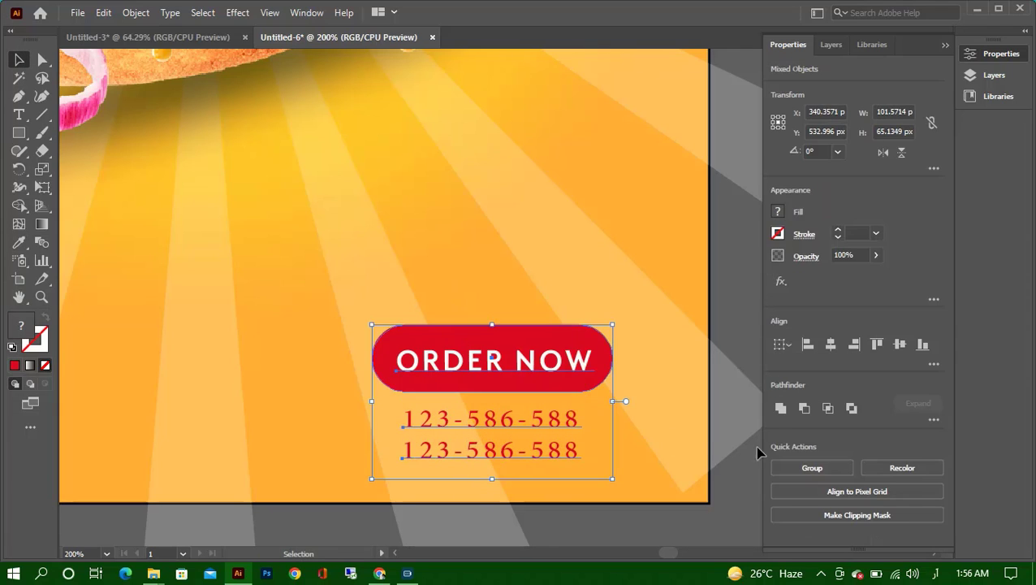
click(833, 347)
click(511, 242)
key(ctrl+1)
Draw an area-type frame at the lower left with placeholder Lorem text at 12 pt.
key(ctrl+0)
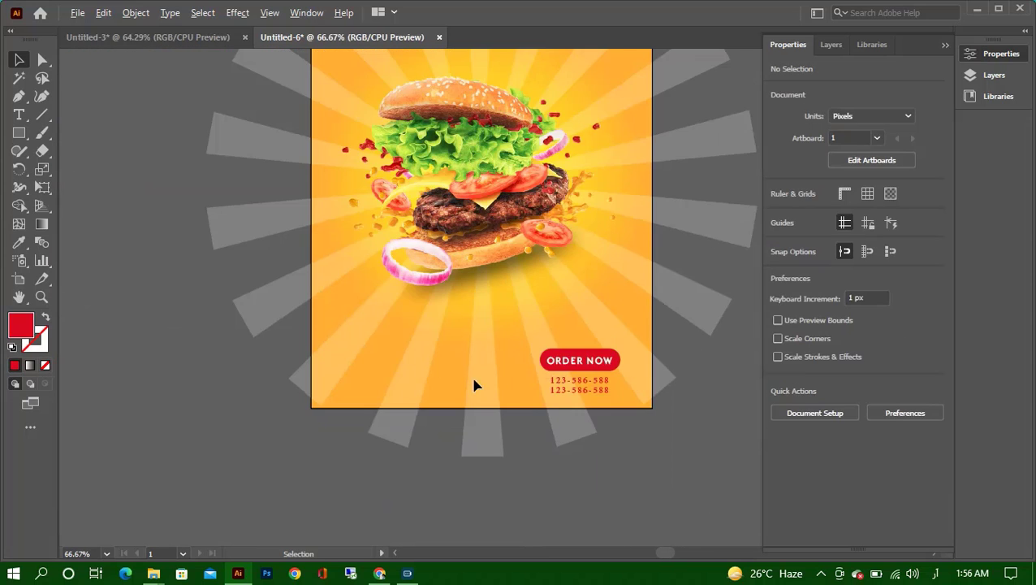
scroll(475, 384, up, 2)
scroll(461, 420, up, 1)
key(t)
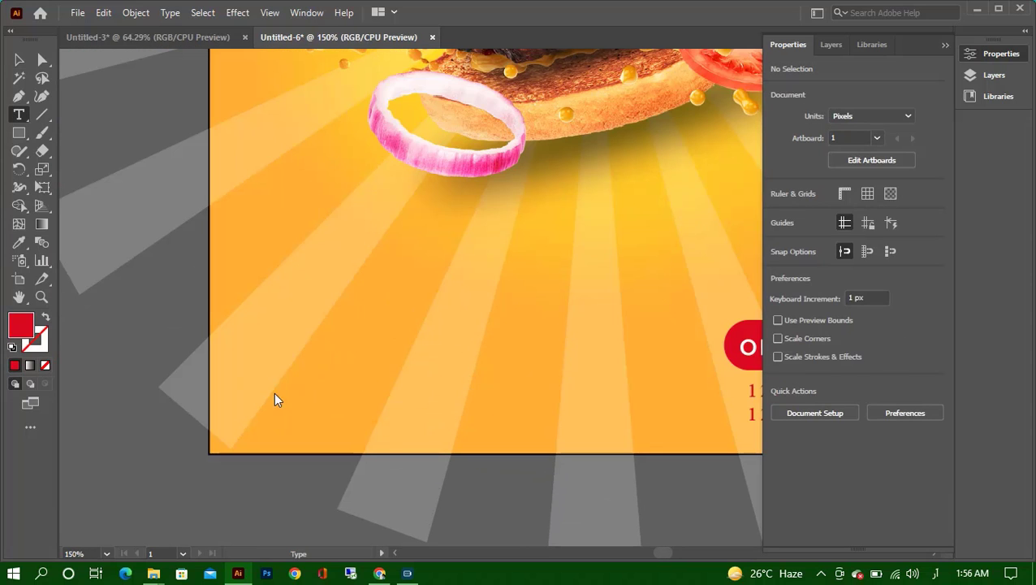
drag(234, 322, 554, 424)
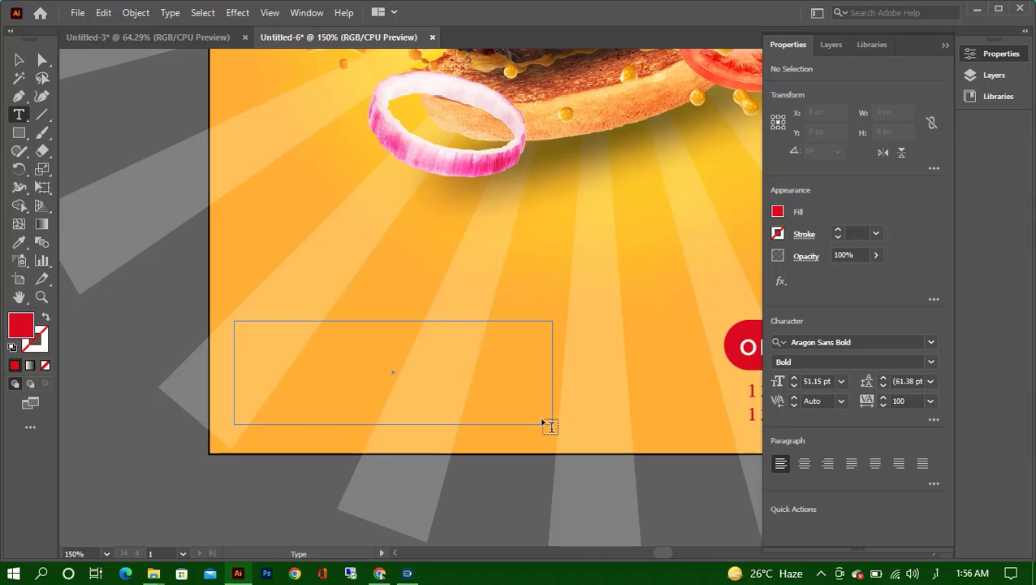
key(Escape)
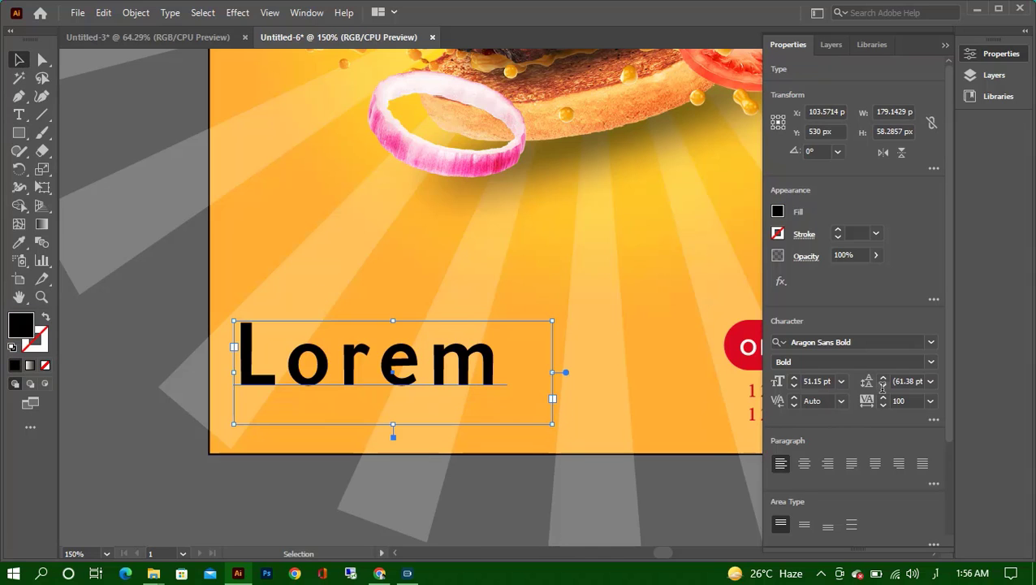
click(819, 381)
text(12)
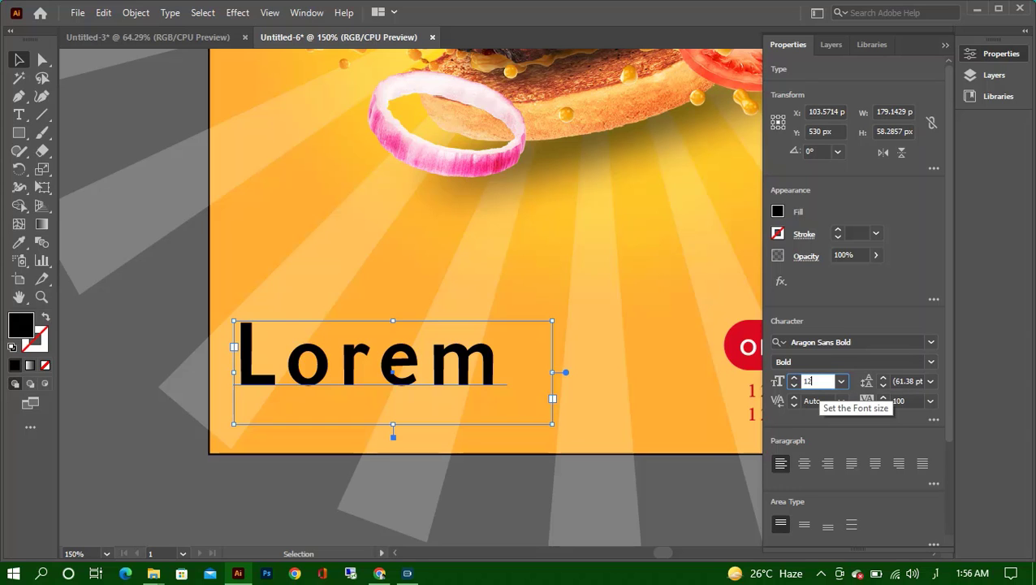
key(Return)
key(alt+Tab)
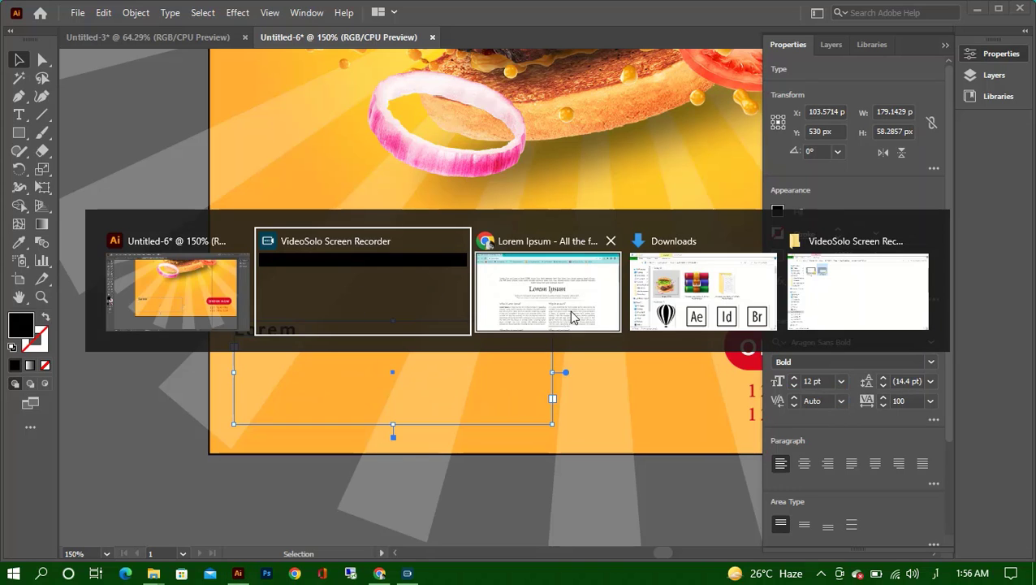
Select the opening Lorem Ipsum passage on lipsum.com and copy it.
click(573, 317)
drag(168, 312, 503, 345)
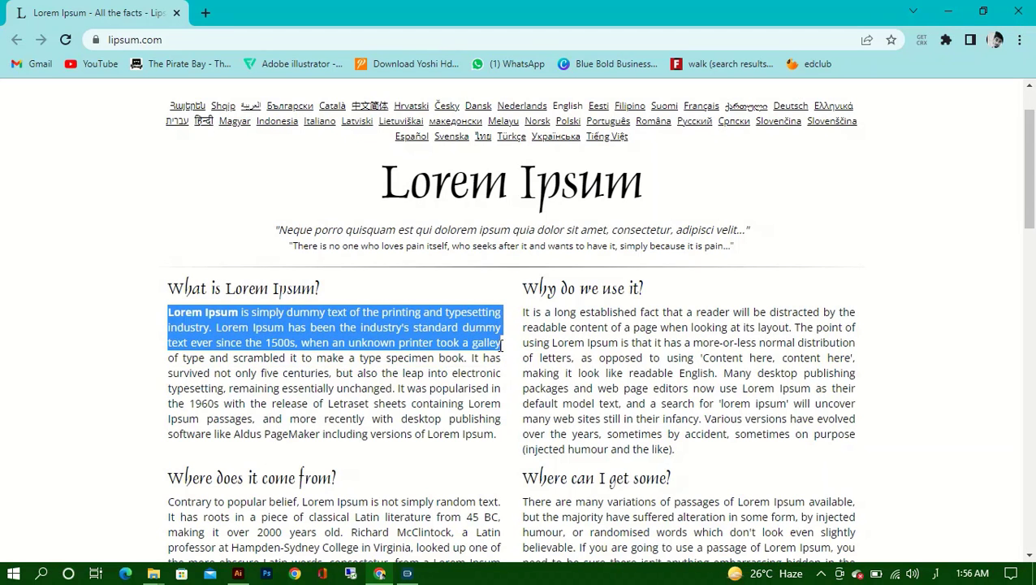
key(alt+Tab)
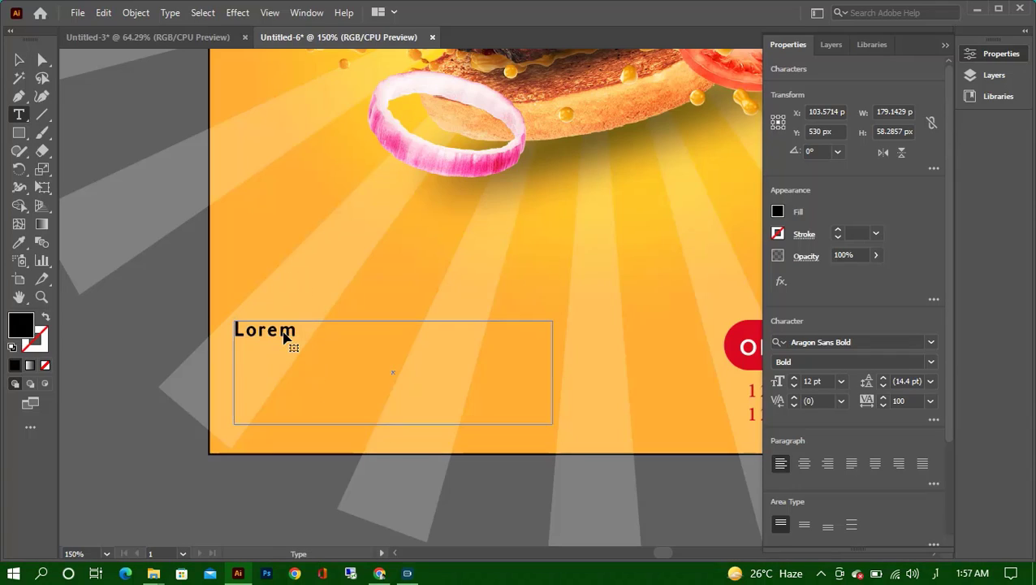
Paste the Lorem Ipsum paragraph over Lorem and set it to Myriad Pro Regular.
double_click(284, 337)
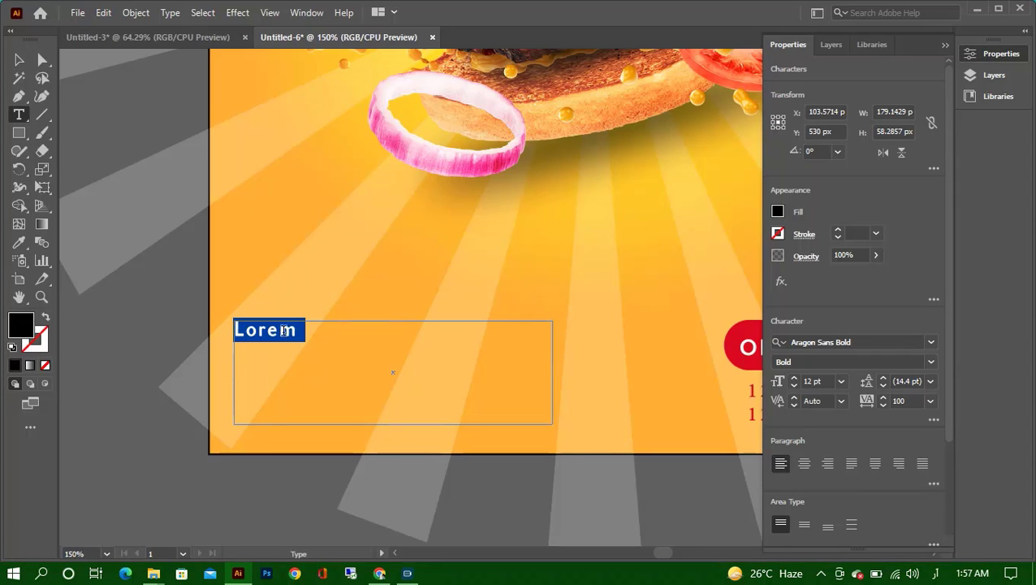
key(ctrl+v)
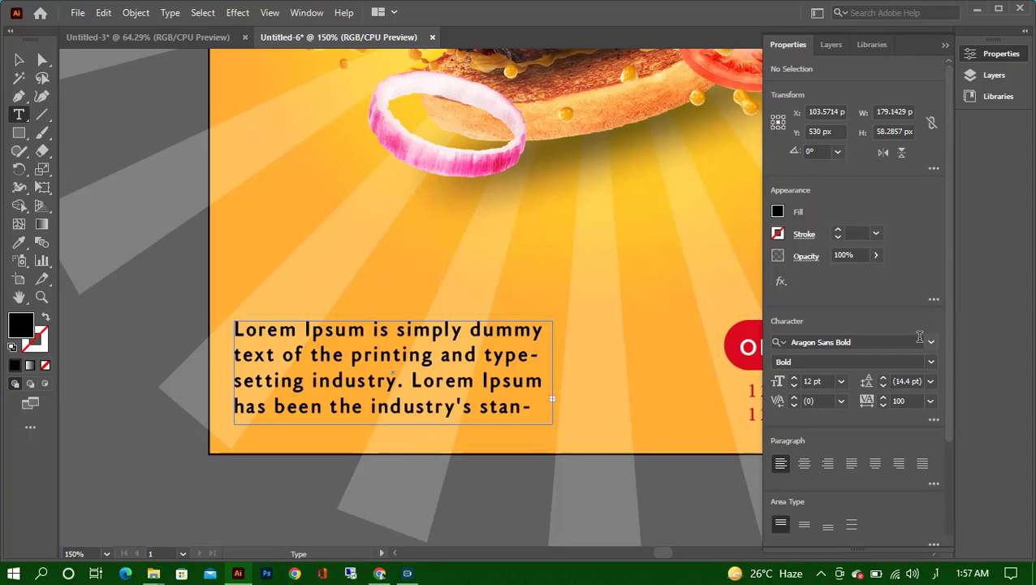
click(931, 342)
key(Escape)
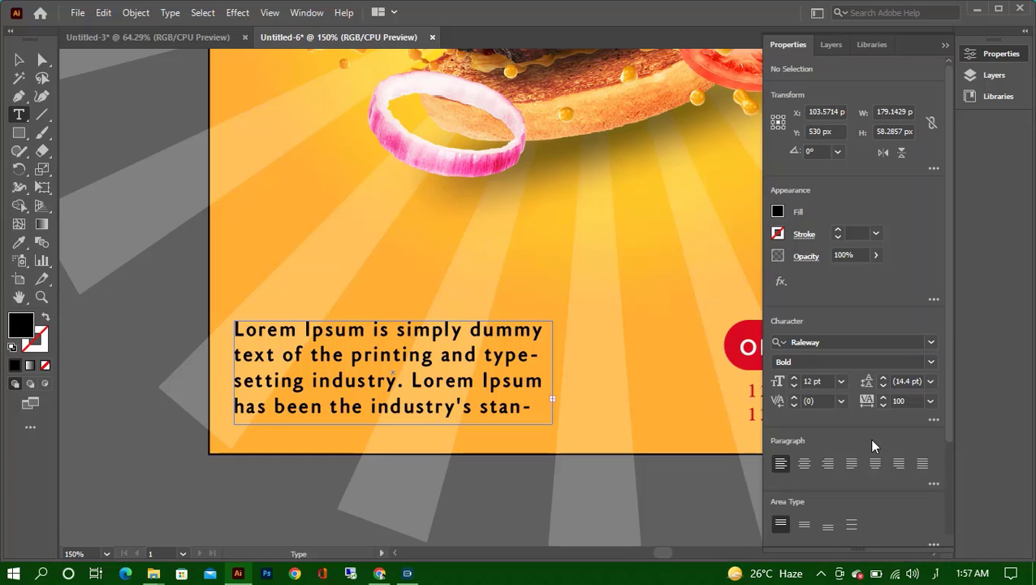
click(18, 60)
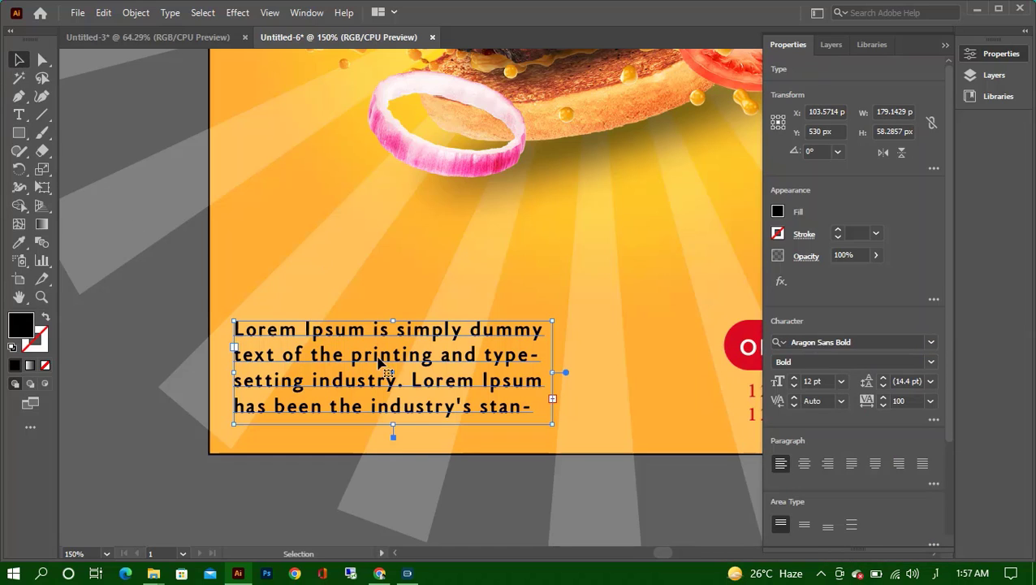
click(931, 342)
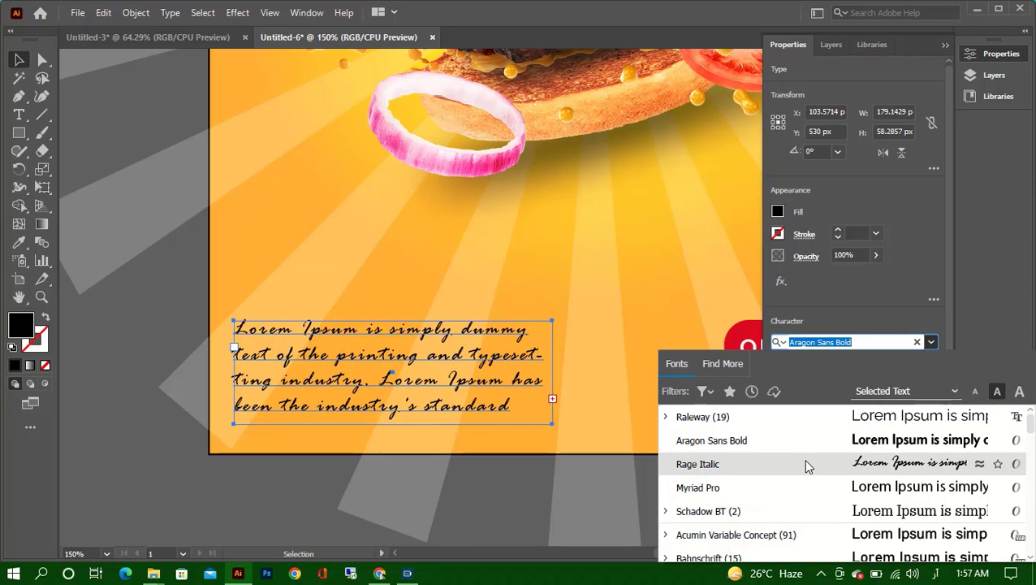
click(857, 489)
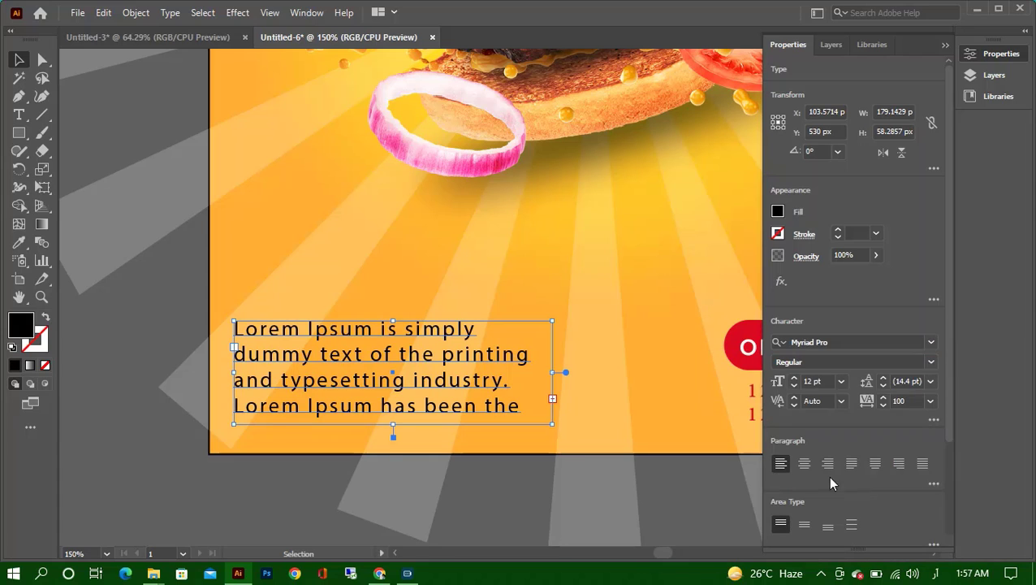
click(931, 362)
click(922, 362)
Resize the paragraph box so the text wraps to three lines under the burger.
drag(459, 375, 452, 376)
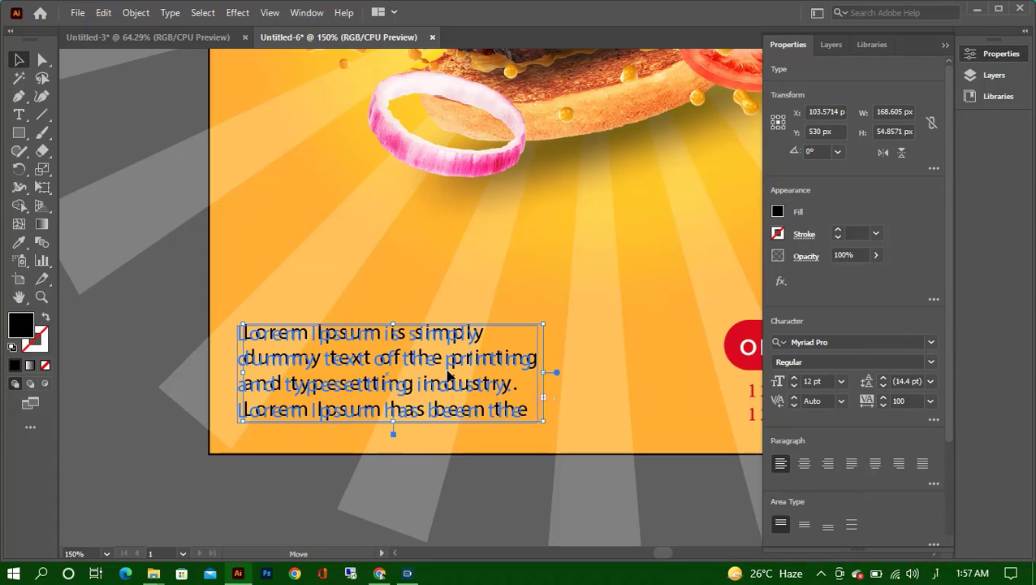
mouse_move(537, 372)
mouse_down()
mouse_move(685, 376)
mouse_move(656, 374)
mouse_up()
drag(431, 366, 425, 375)
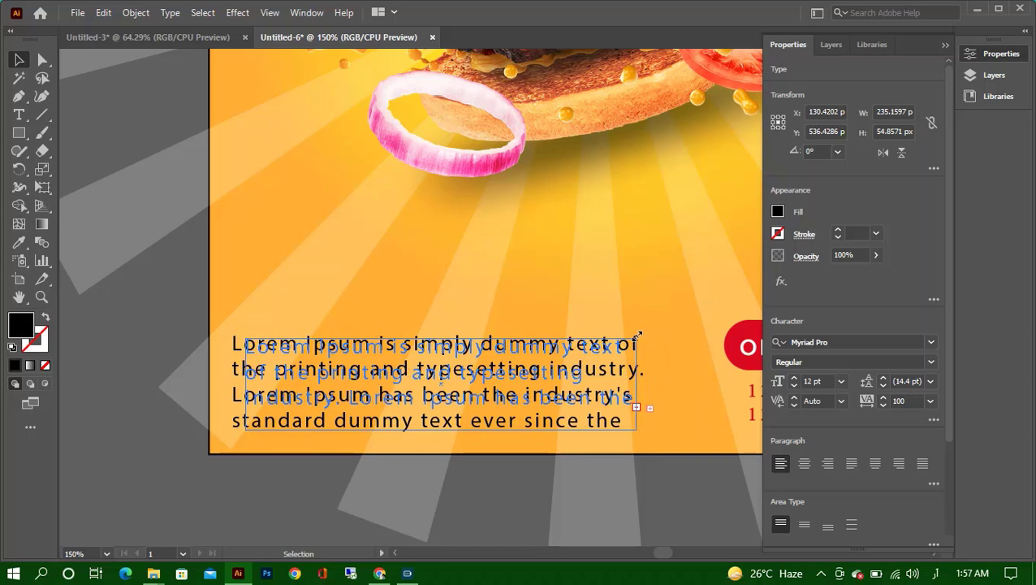
mouse_move(654, 334)
mouse_down()
mouse_move(629, 385)
mouse_move(662, 384)
mouse_up()
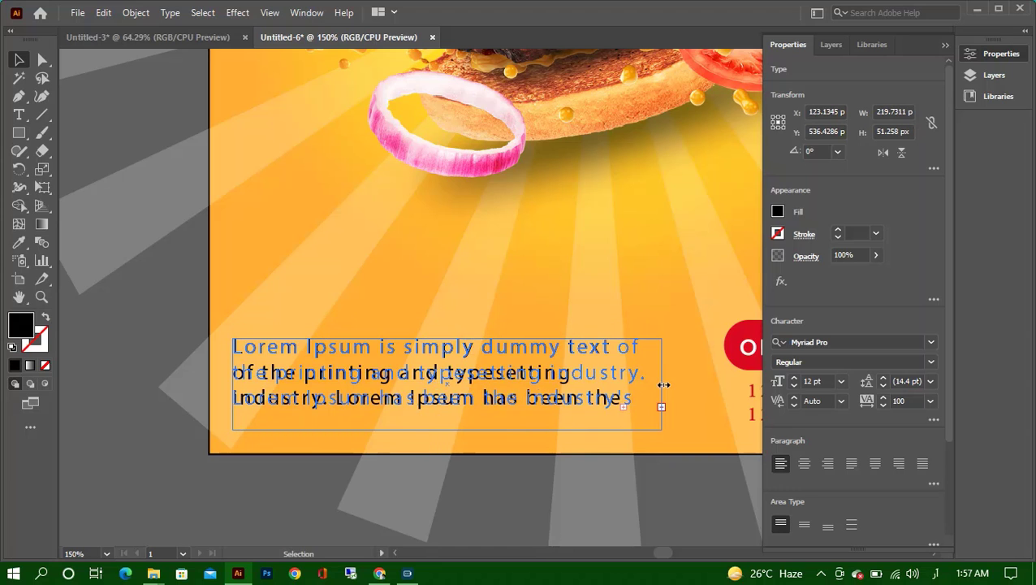
drag(451, 425, 450, 423)
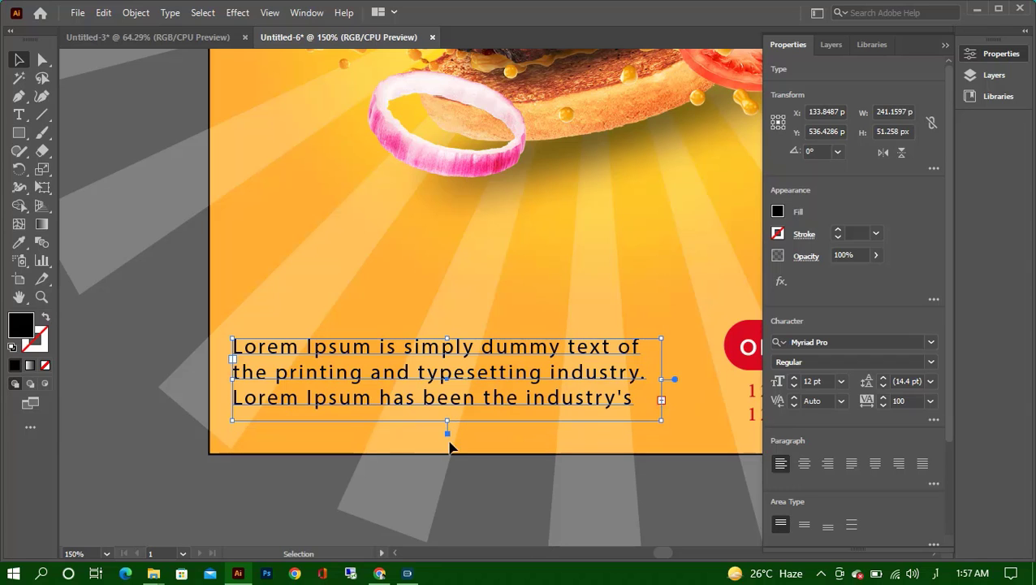
Fill the paragraph text white.
double_click(26, 328)
click(329, 194)
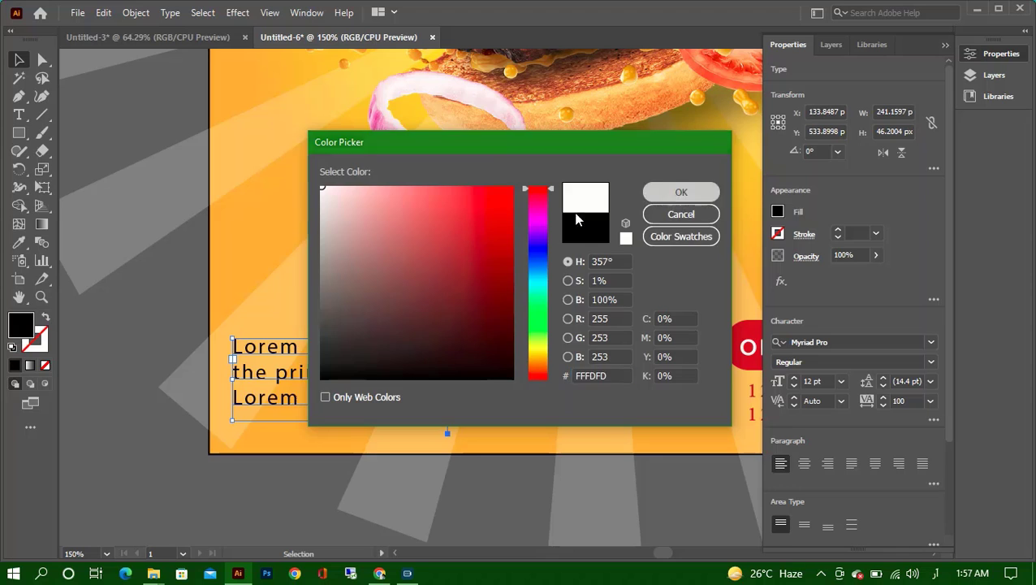
key(Return)
key(ctrl+minus)
key(ctrl+minus)
key(ctrl+minus)
key(ctrl+minus)
key(ctrl+minus)
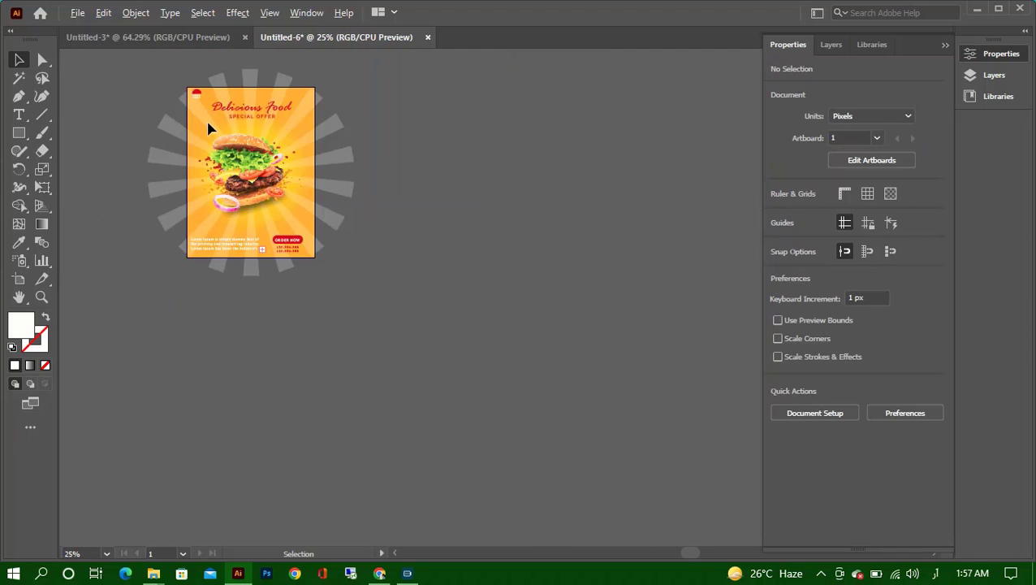
scroll(173, 82, up, 2)
scroll(159, 225, up, 1)
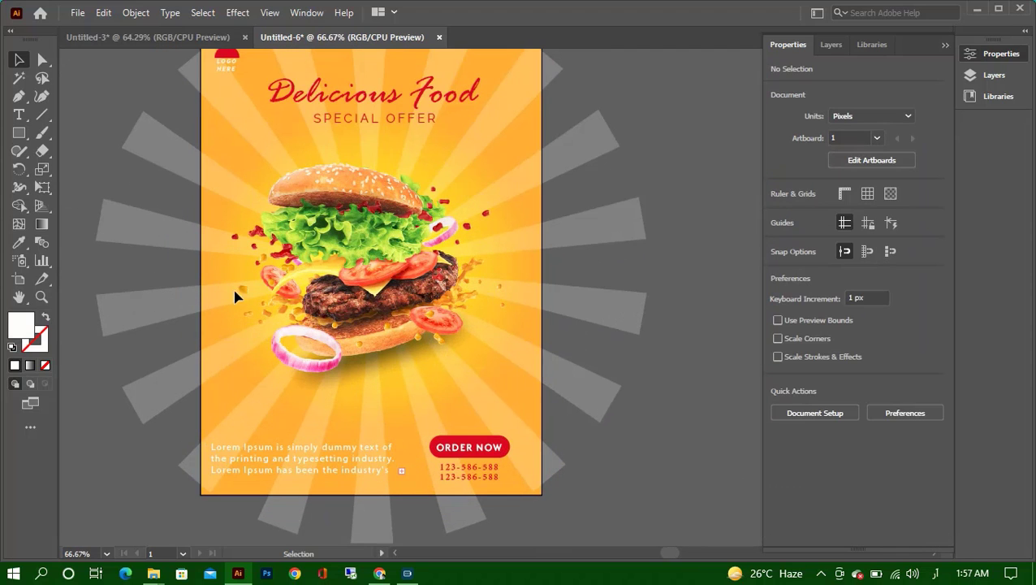
Add a large '50%' text line below the burger.
click(19, 120)
click(458, 380)
scroll(487, 378, up, 1)
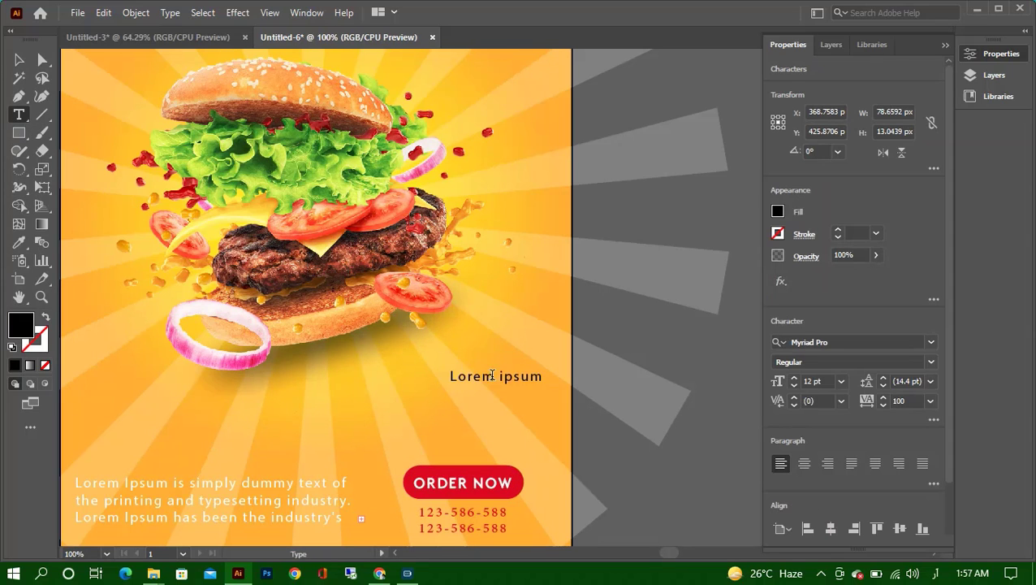
key(ctrl+a)
text(5)
text(0)
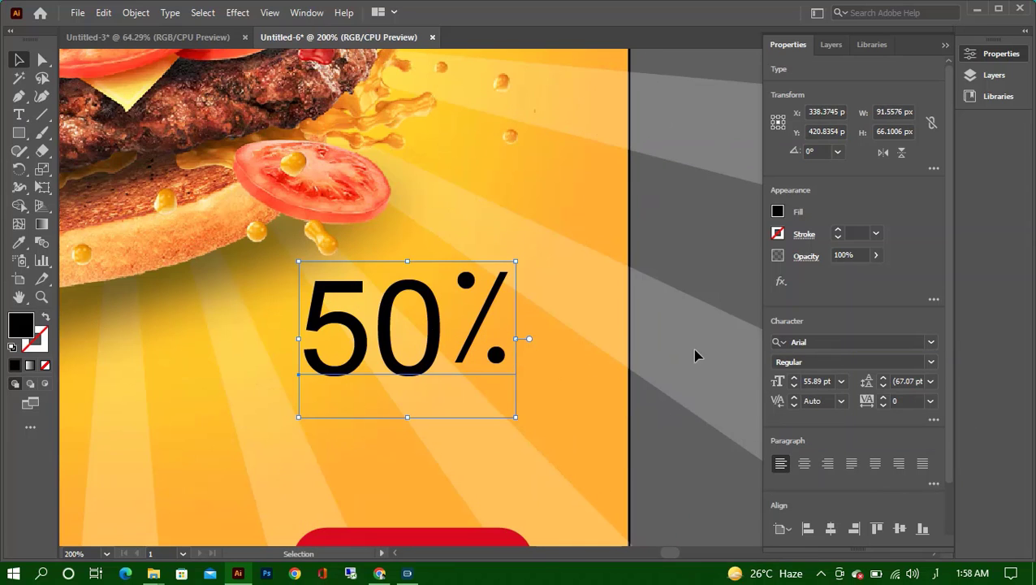
click(633, 350)
Duplicate the 50% underneath and retype the copy as 'BUY 1'.
drag(454, 352, 447, 465)
double_click(448, 464)
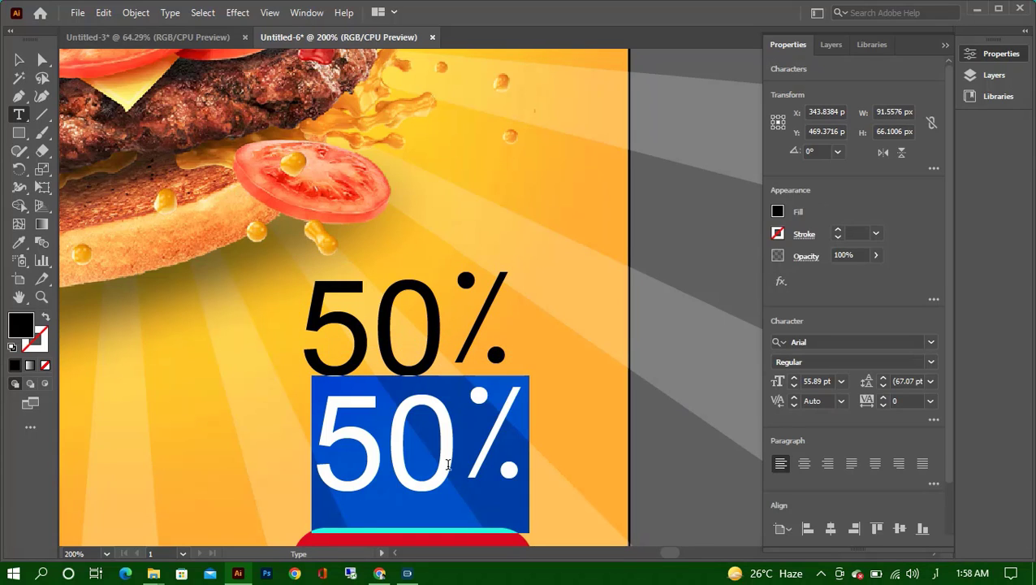
text(عید)
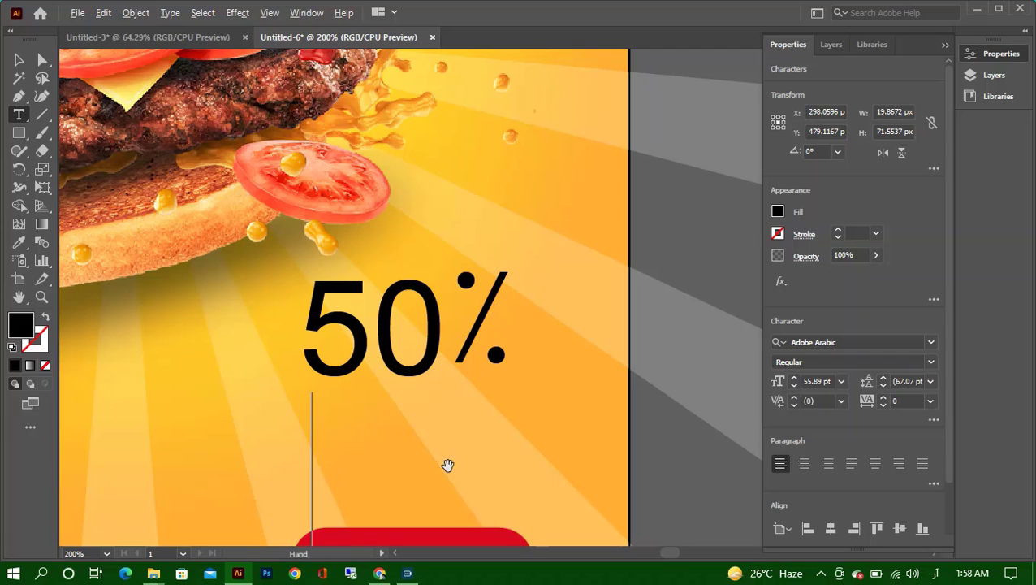
text(b)
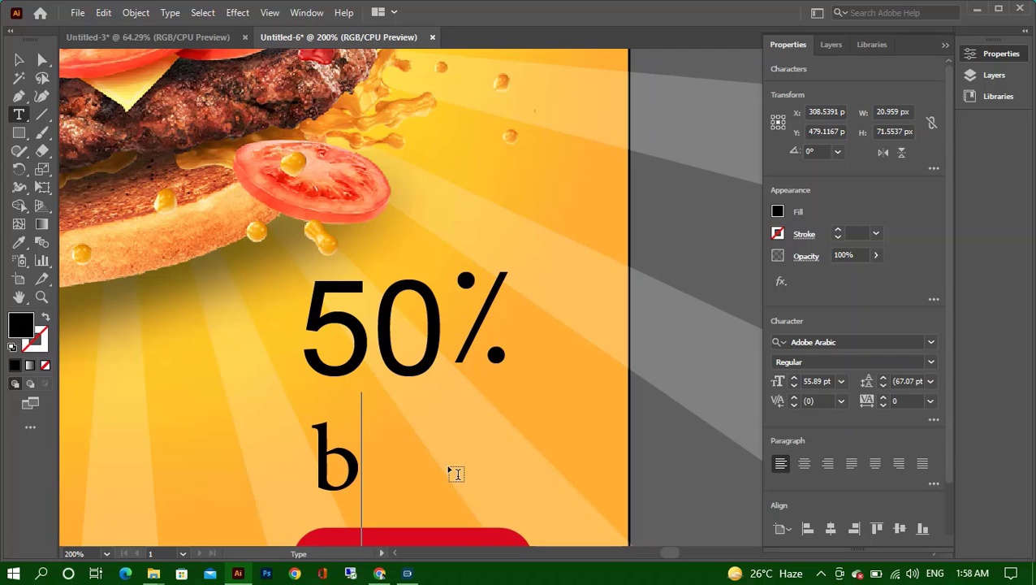
key(BackSpace)
text(BU)
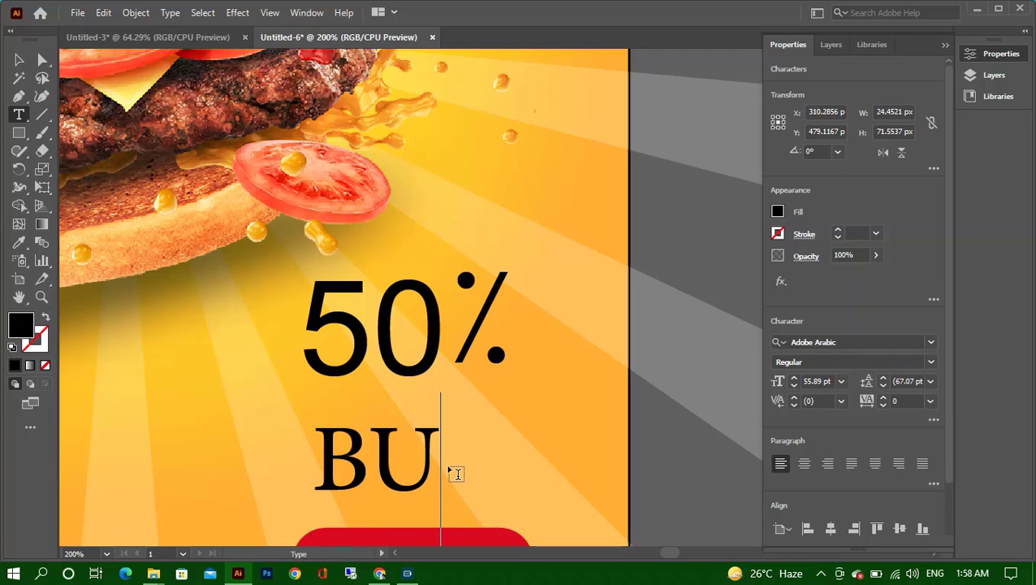
text(Y )
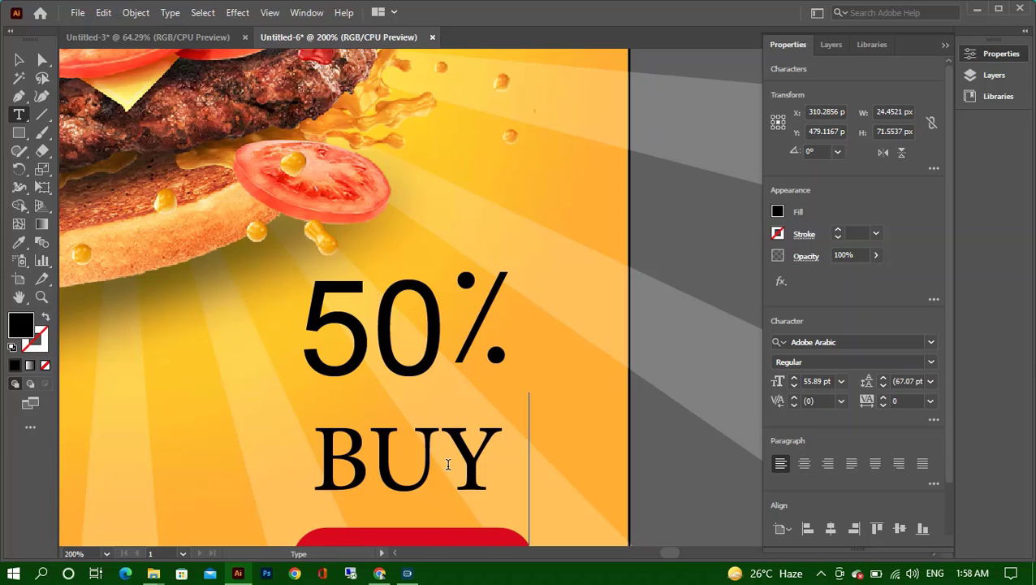
text(1 )
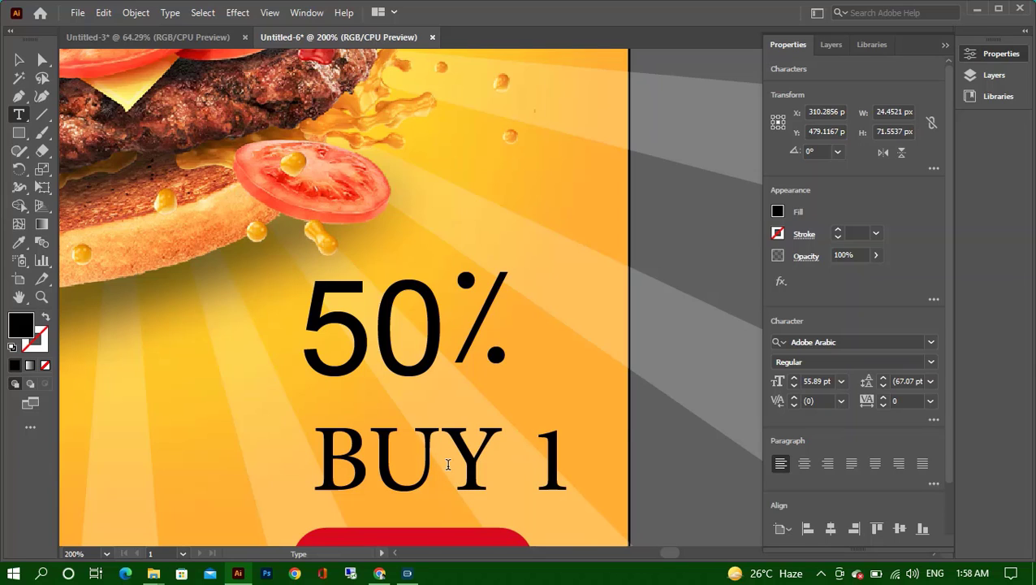
text(G)
key(BackSpace)
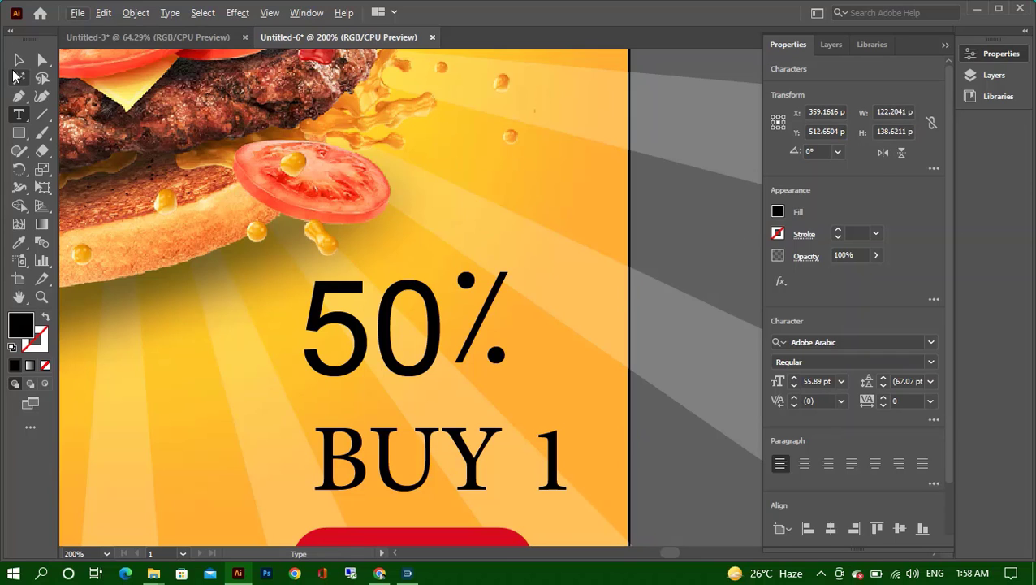
Move BUY 1 GET 1 left and set its line spacing to 36 pt.
click(18, 77)
key(ctrl+0)
key(ctrl+plus)
key(ctrl+plus)
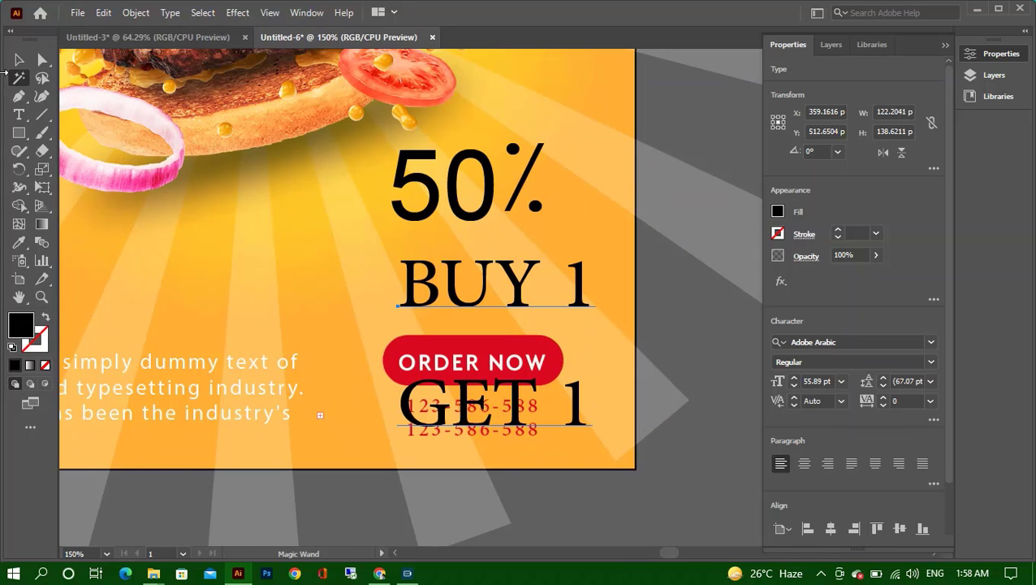
click(17, 63)
mouse_move(518, 302)
mouse_down()
mouse_move(351, 255)
mouse_move(348, 241)
mouse_up()
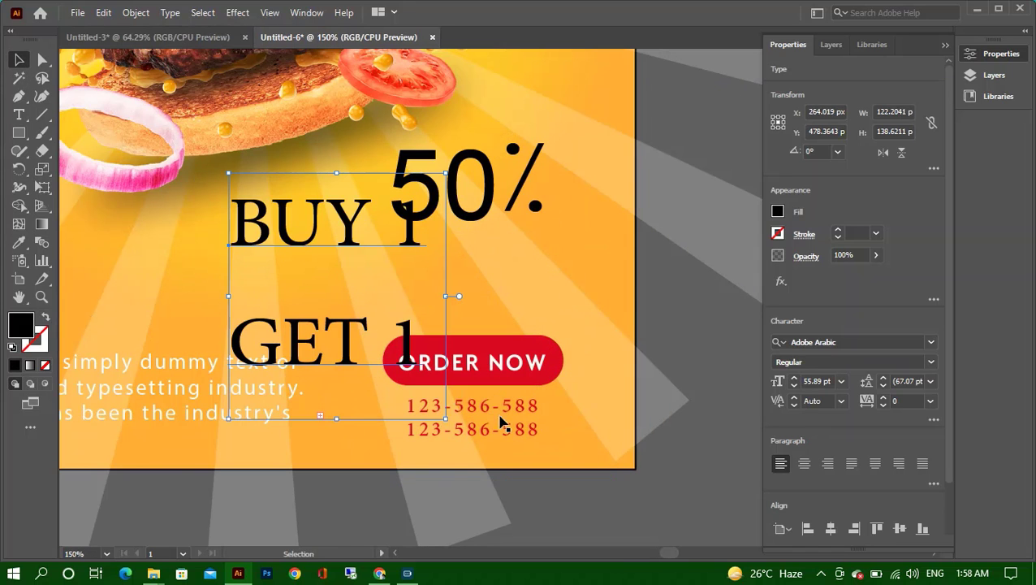
click(930, 381)
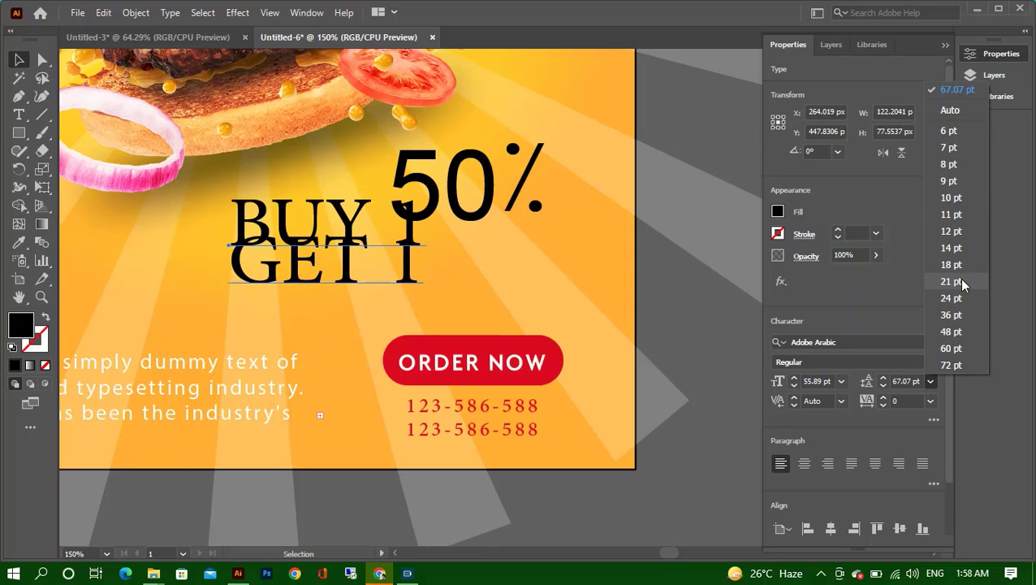
click(957, 317)
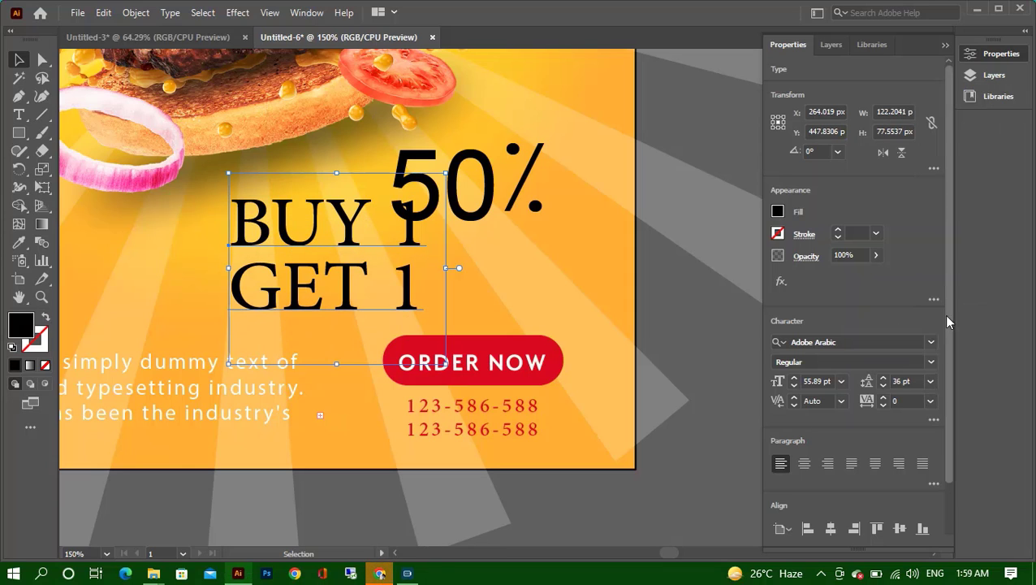
Shrink BUY 1 GET 1 and place it under the 50%.
click(20, 63)
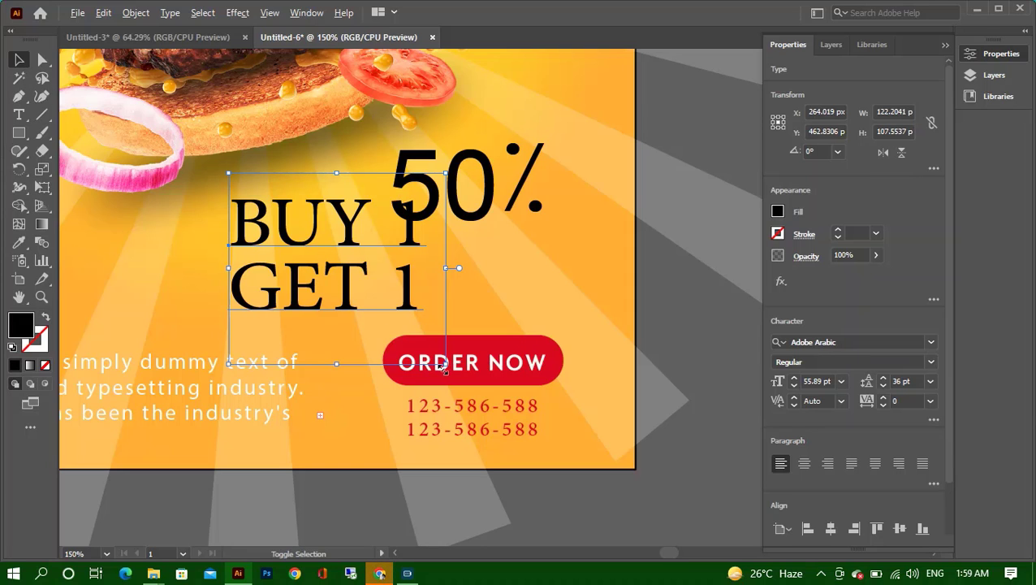
drag(446, 363, 417, 337)
click(423, 209)
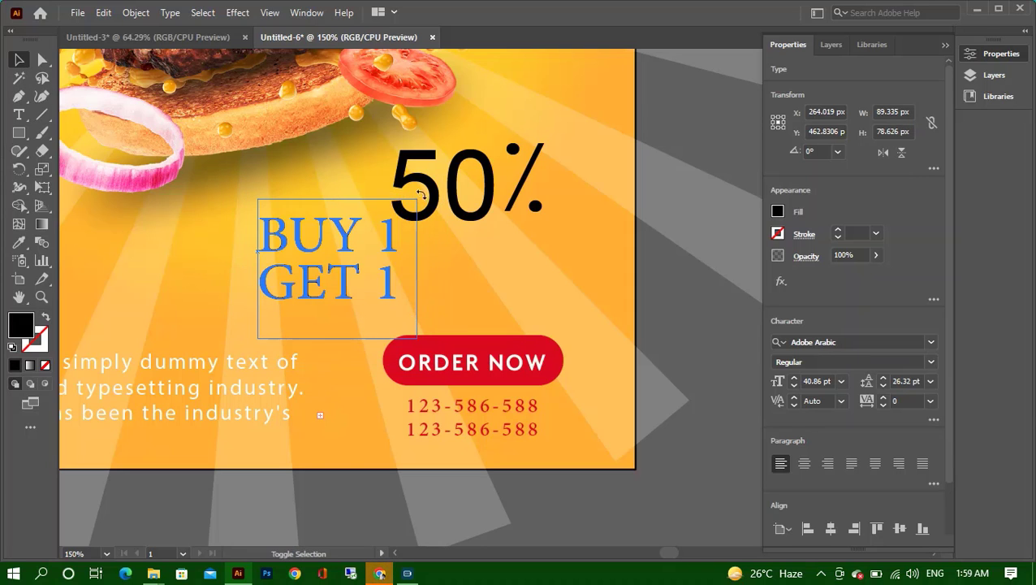
drag(348, 235, 547, 246)
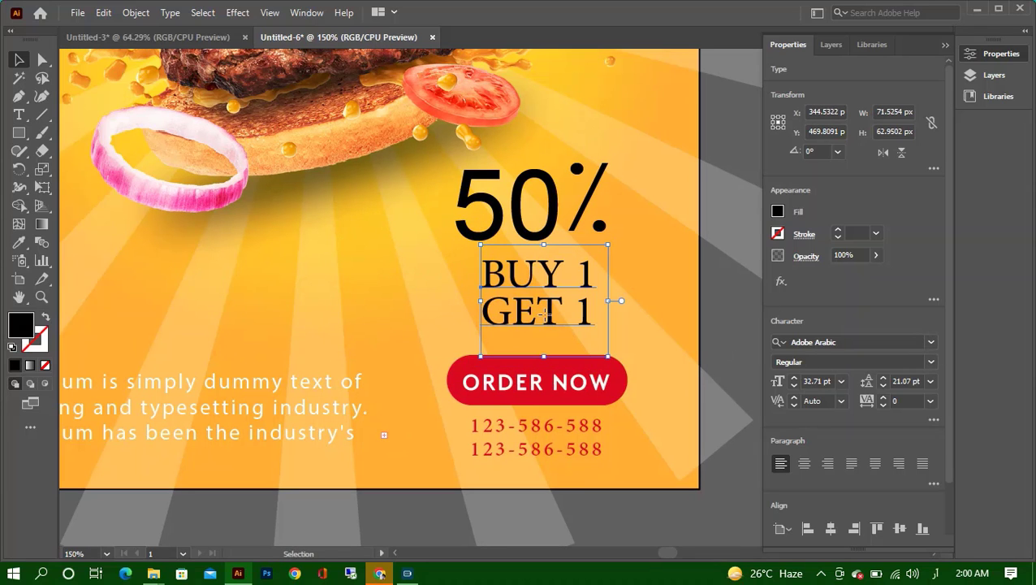
drag(548, 315, 523, 309)
key(ctrl+v)
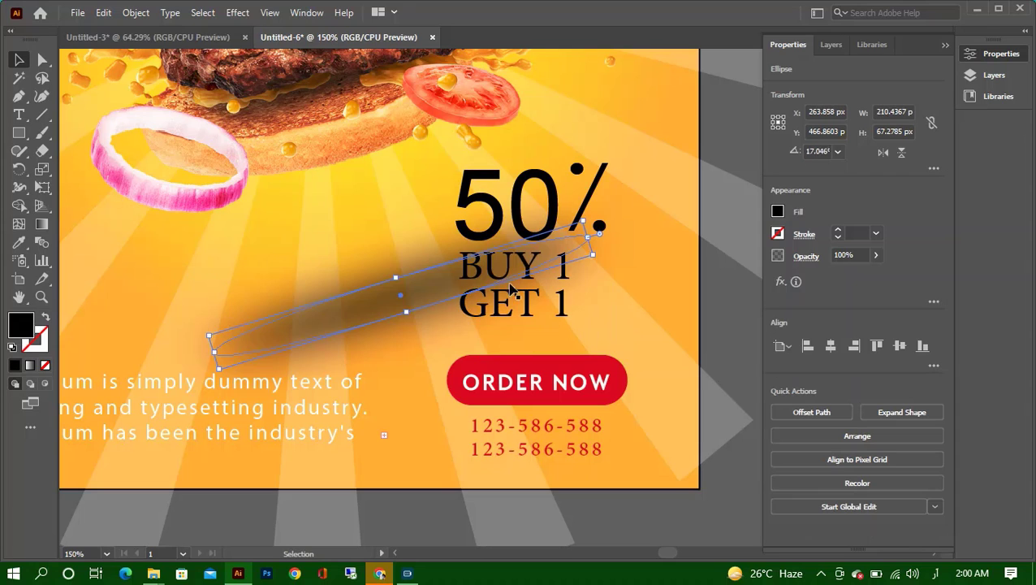
key(ctrl+z)
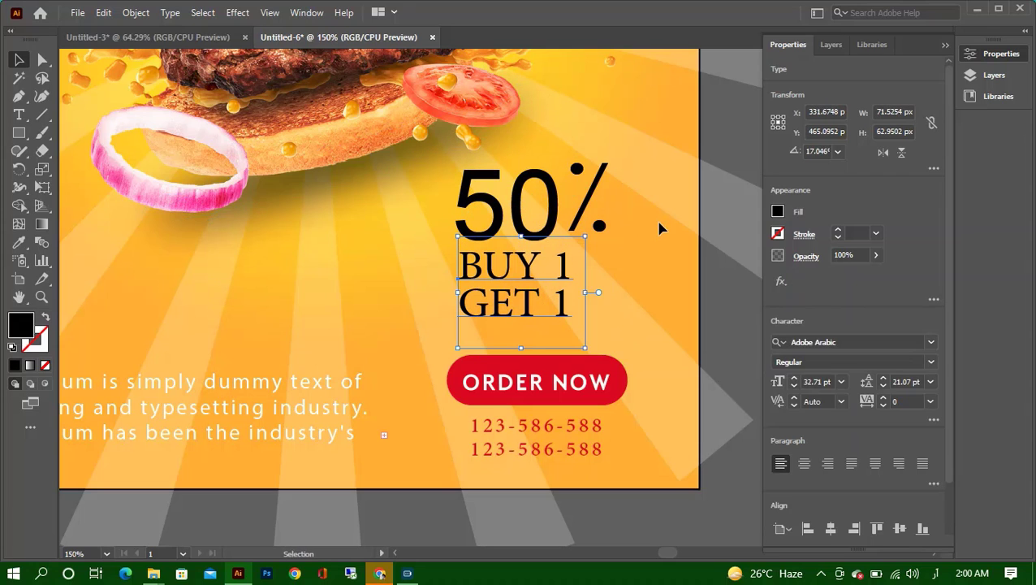
Left-align BUY 1 GET 1 with the 50% headline.
drag(641, 206, 561, 333)
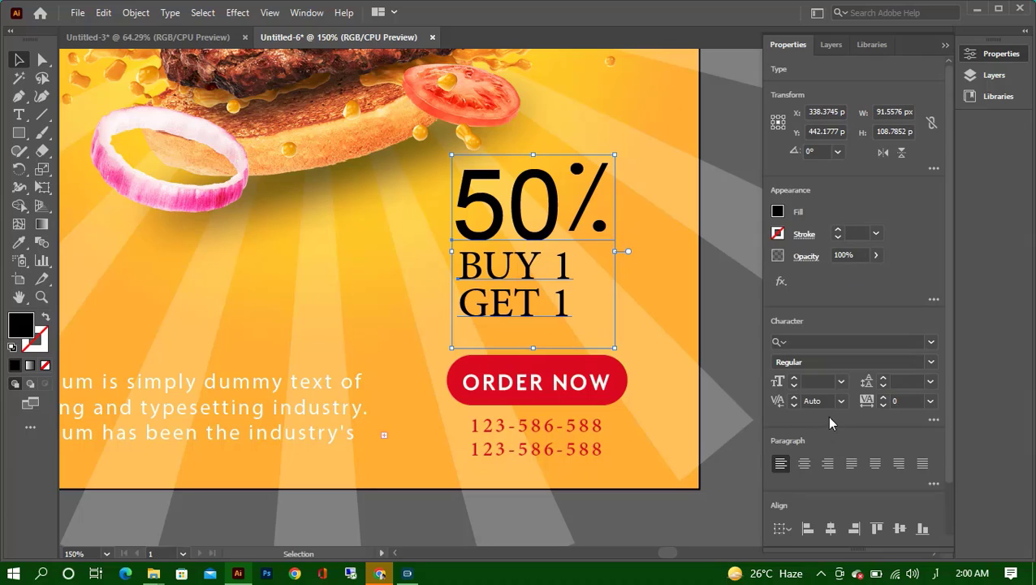
click(808, 528)
click(674, 260)
click(536, 332)
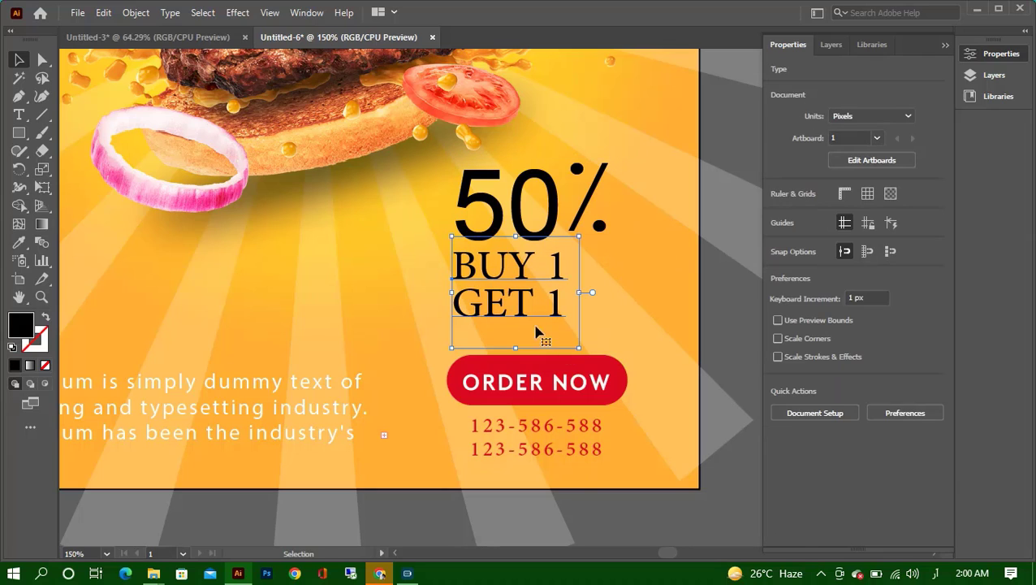
drag(536, 331, 538, 233)
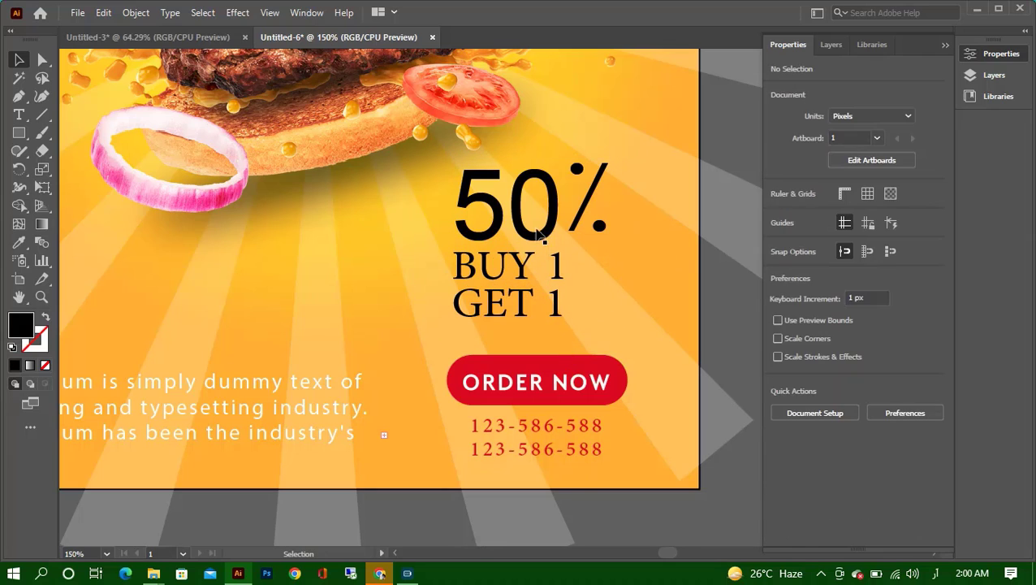
Add a 45.8 pt 'Free' copy of the 50% text beside GET 1.
click(569, 240)
mouse_move(573, 238)
mouse_down()
mouse_move(484, 305)
mouse_move(671, 352)
mouse_up()
double_click(498, 289)
text(Free)
key(Escape)
drag(668, 293, 657, 305)
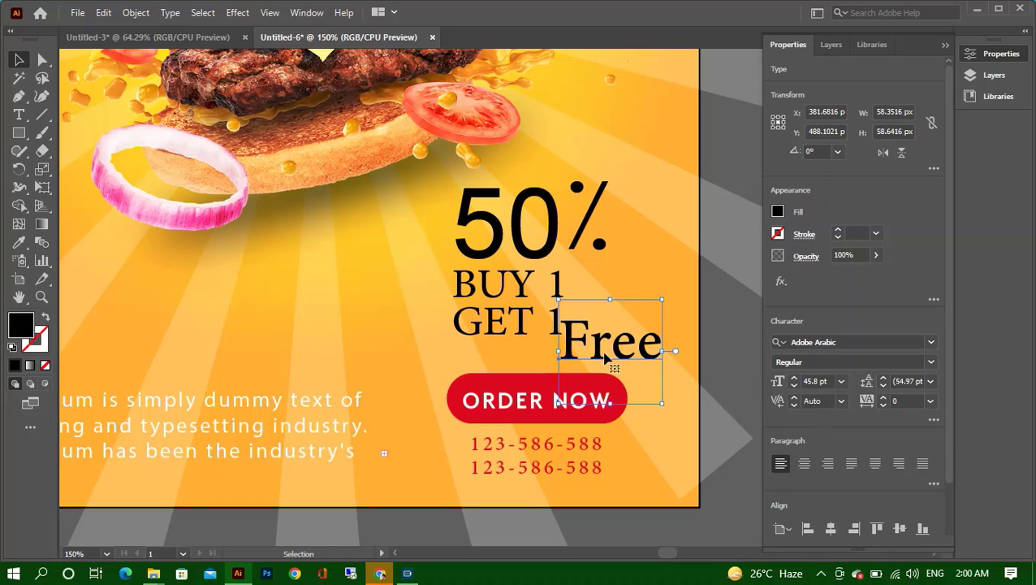
drag(610, 345, 618, 304)
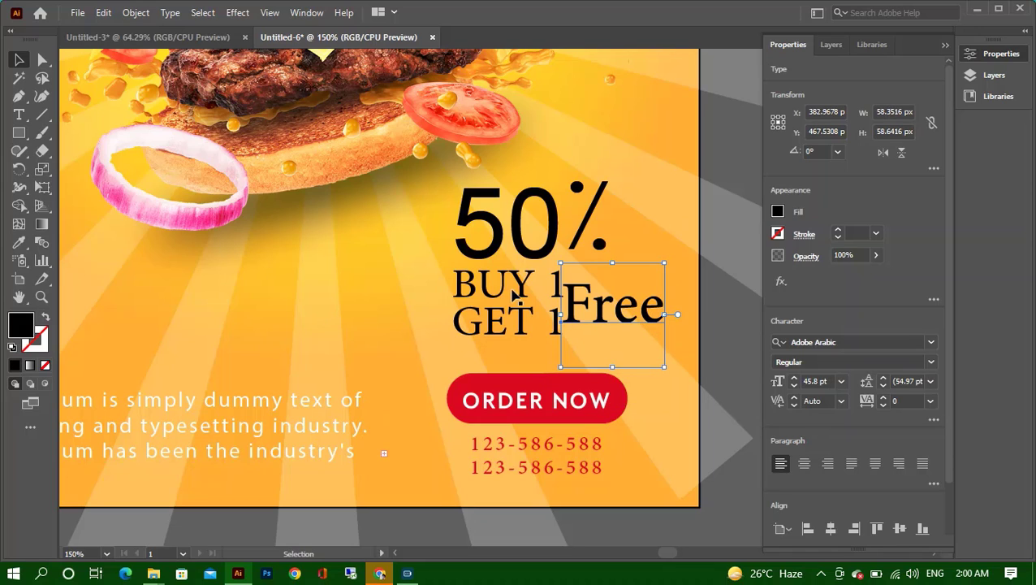
drag(605, 319, 605, 329)
click(540, 307)
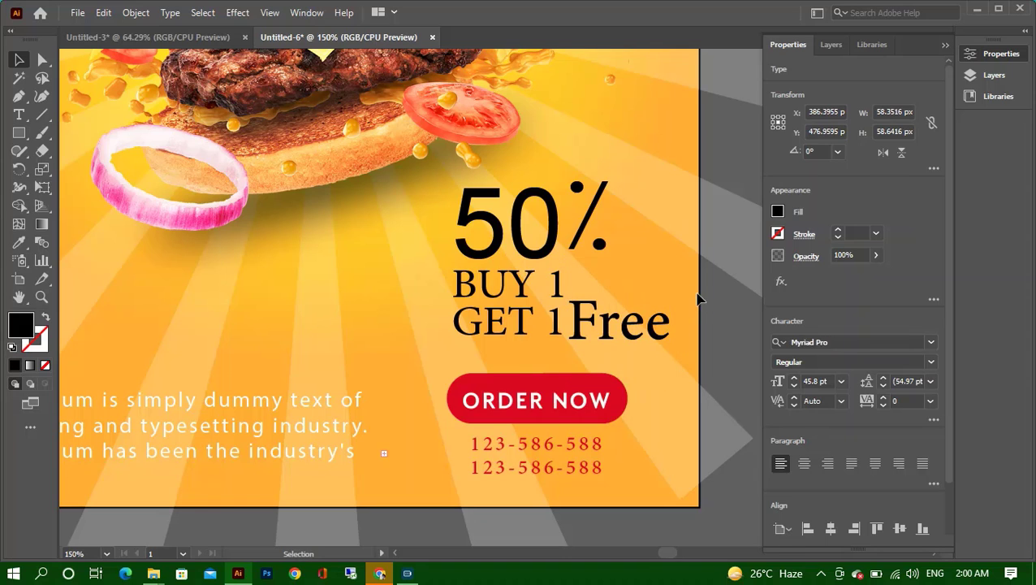
alt+scroll(540, 307, down, 3)
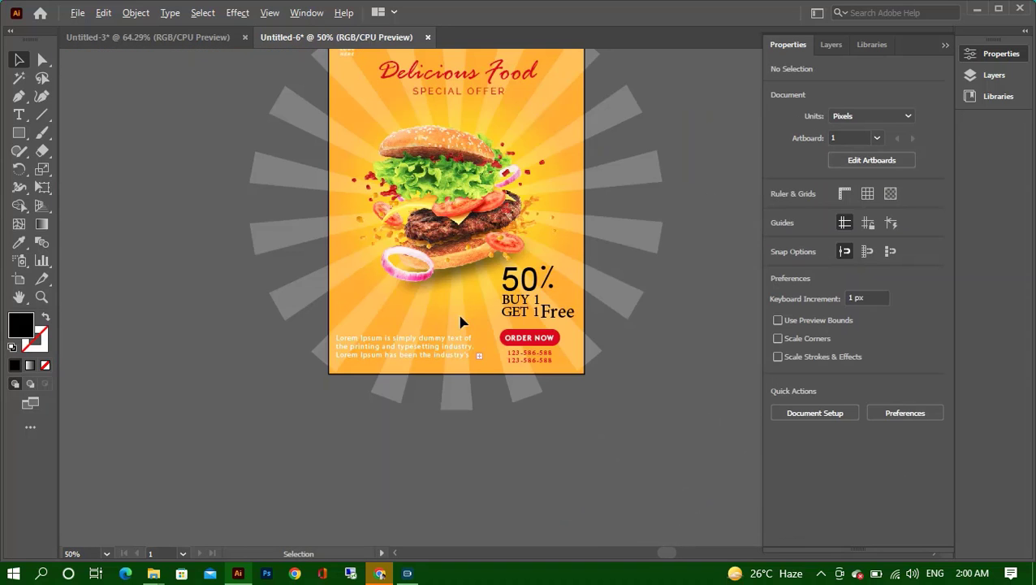
Draw a 432 × 576 px rectangle with no fill, centred on the artboard.
click(18, 132)
click(317, 222)
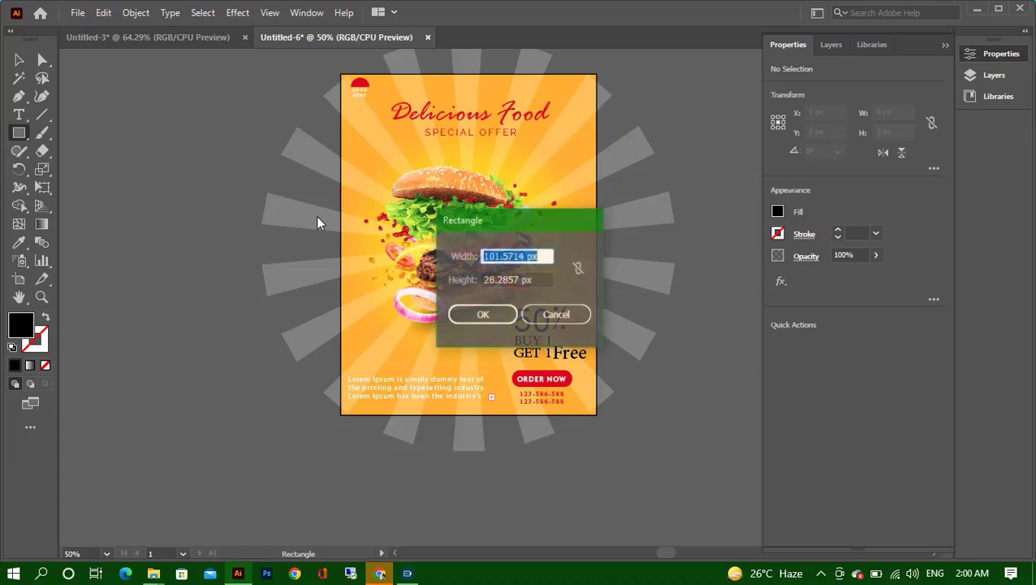
click(535, 256)
drag(535, 256, 438, 257)
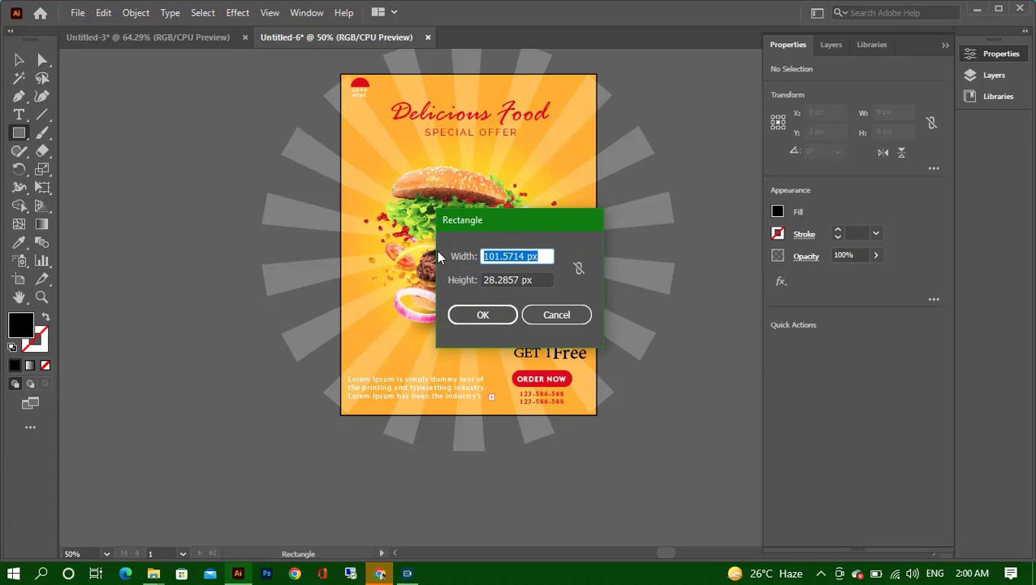
text(432)
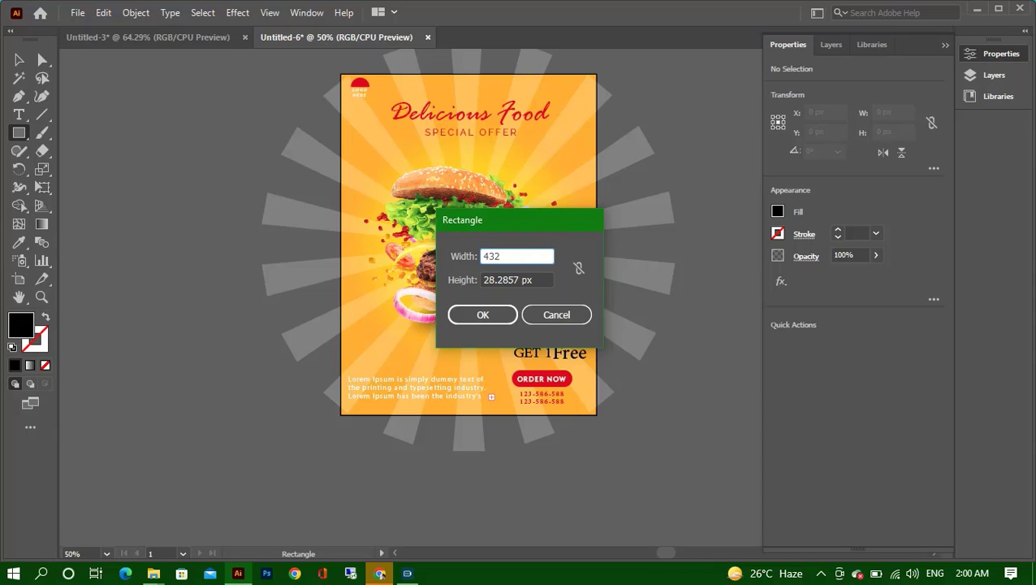
double_click(508, 278)
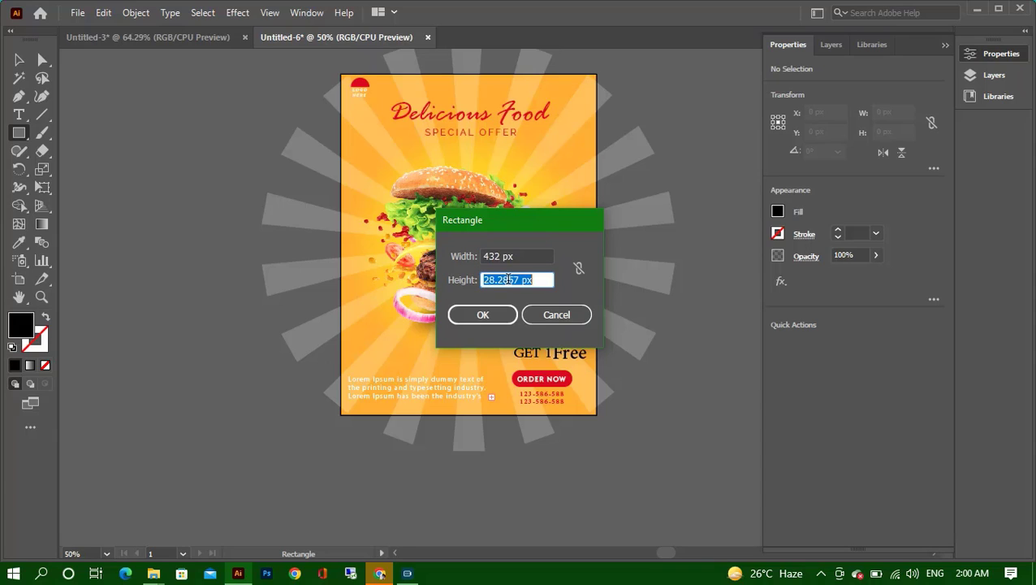
text(576)
key(Return)
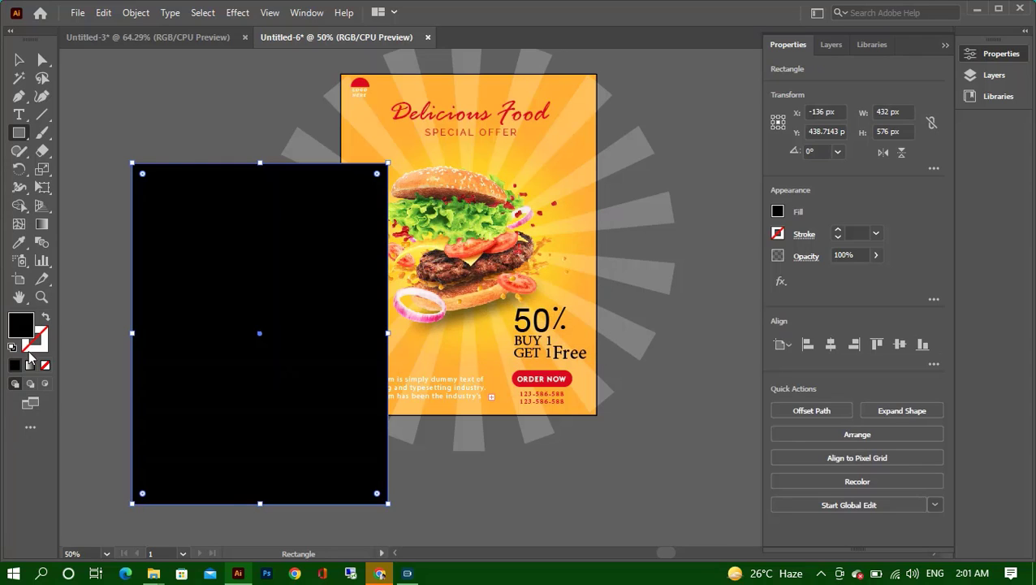
click(45, 364)
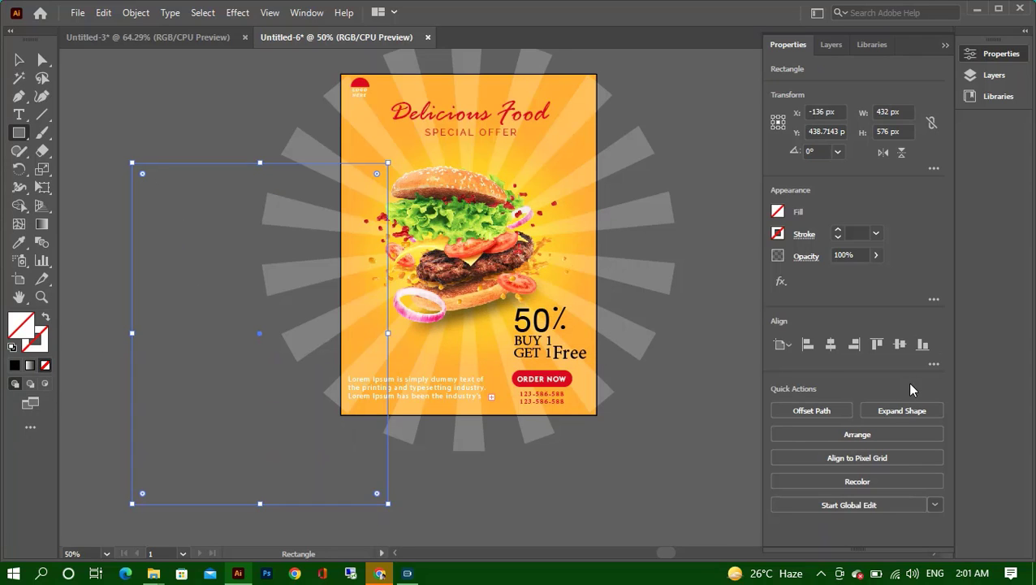
click(831, 345)
click(900, 344)
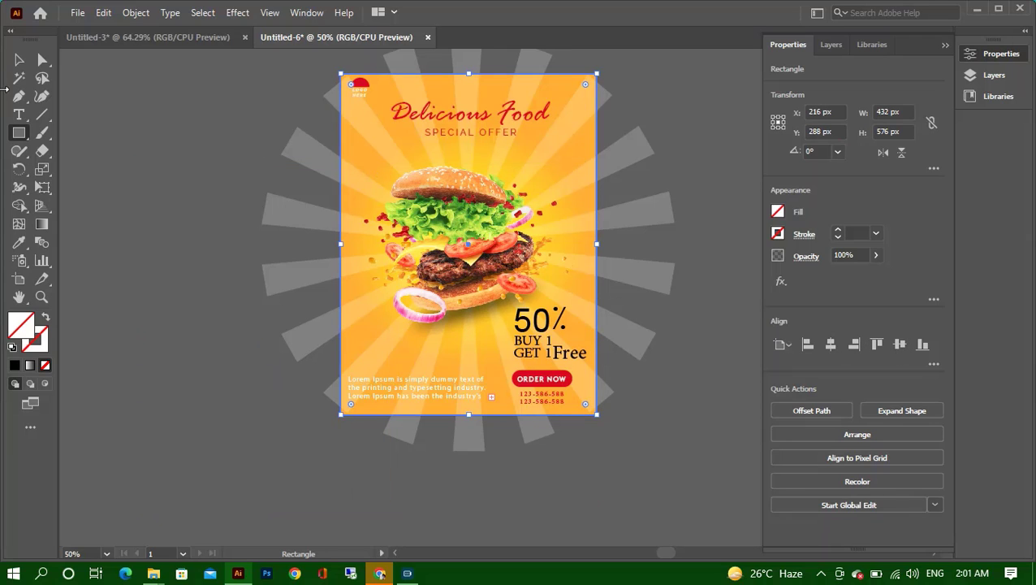
Select all the artwork and make a clipping mask from it.
click(19, 61)
key(ctrl+a)
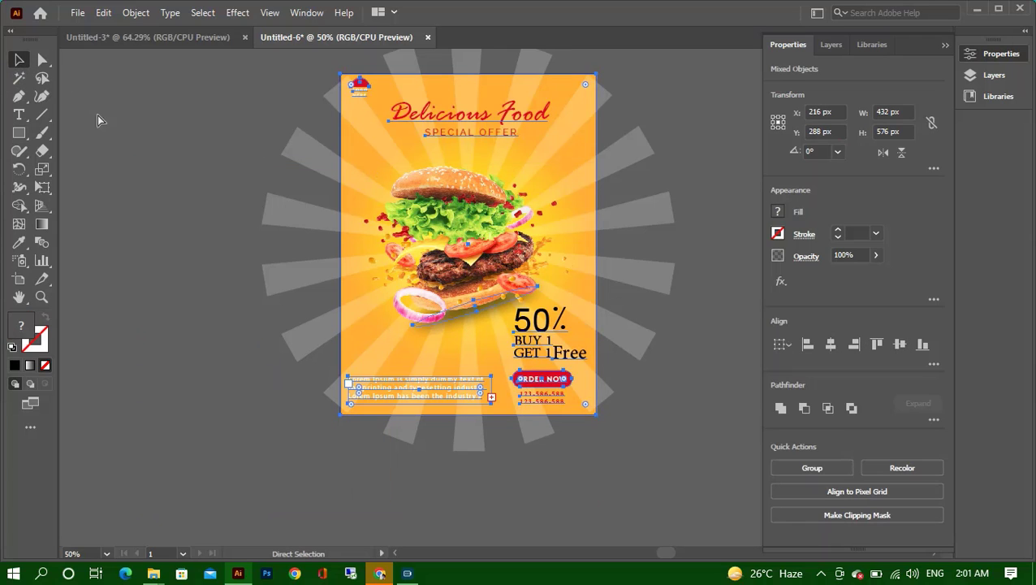
scroll(309, 166, up, 1)
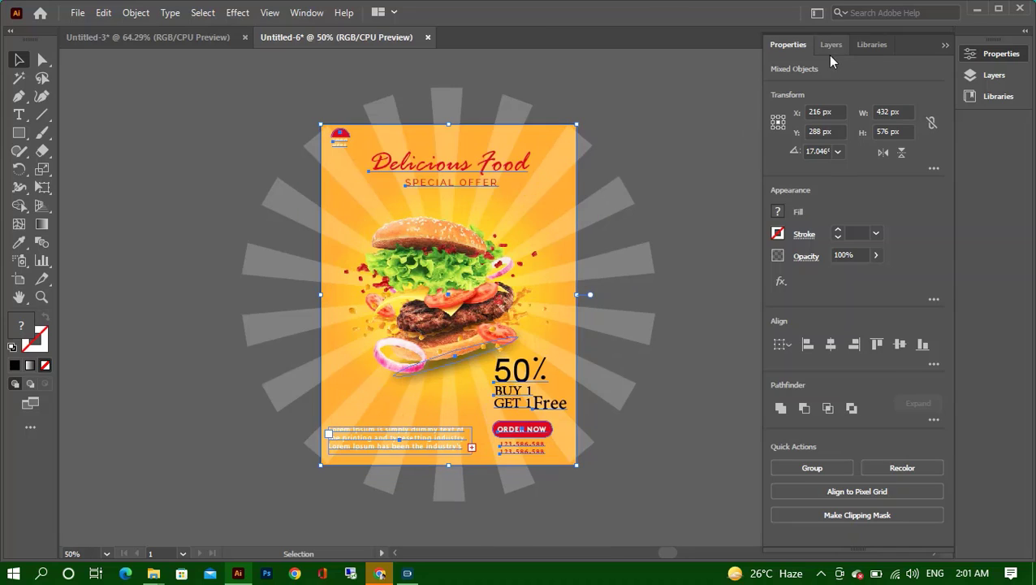
click(831, 45)
scroll(796, 114, down, 3)
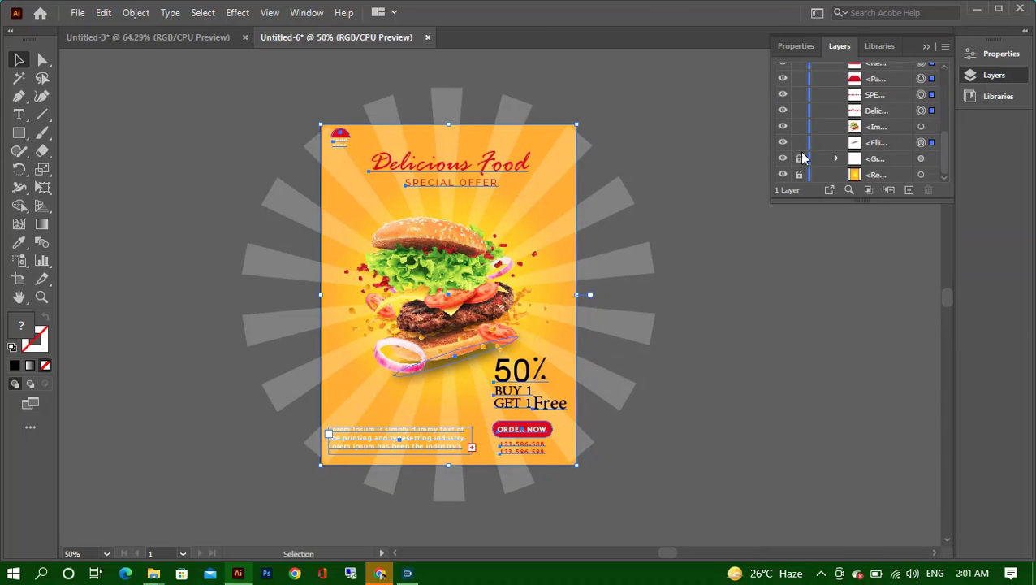
click(661, 106)
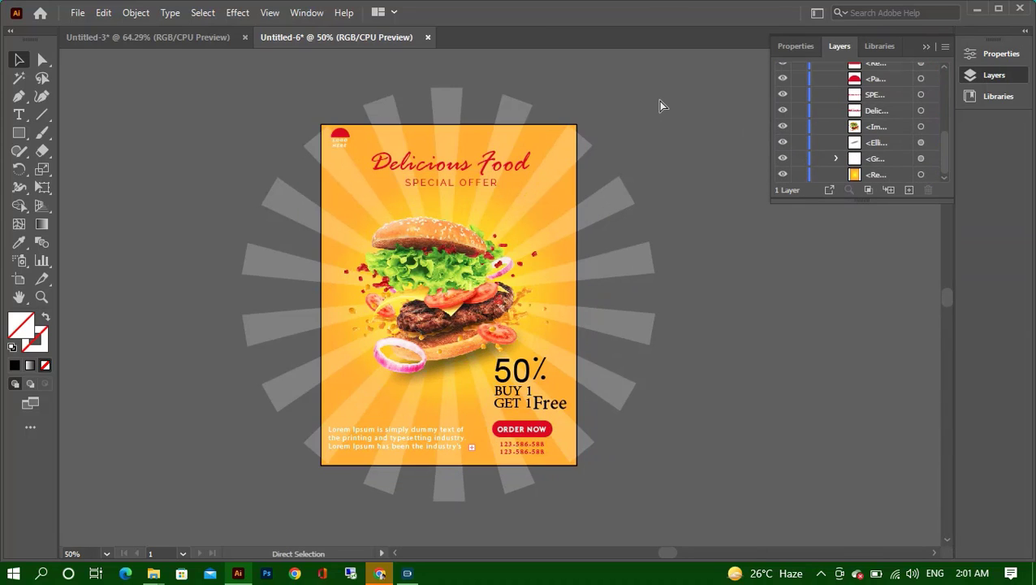
key(ctrl+a)
click(135, 12)
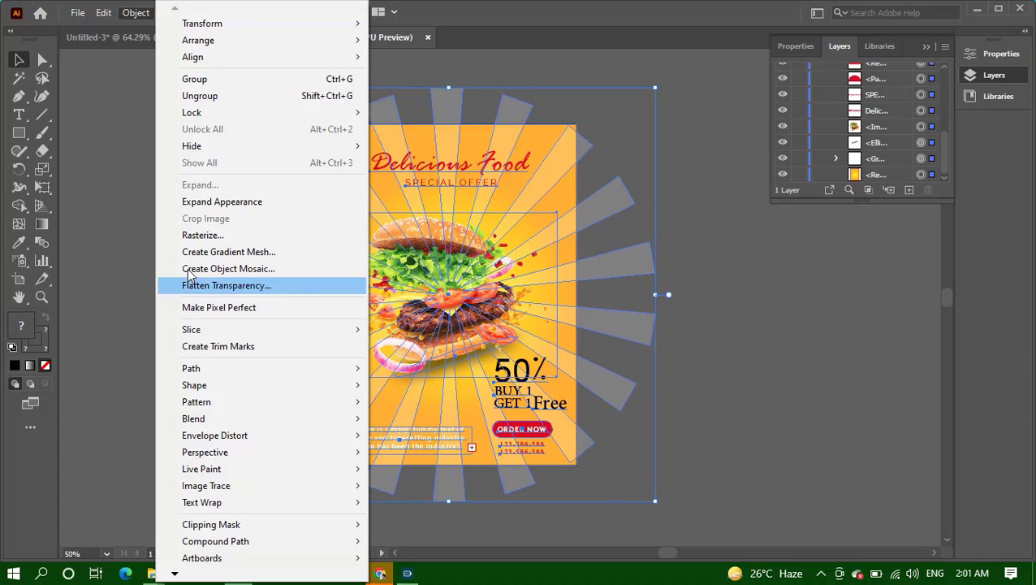
mouse_move(211, 525)
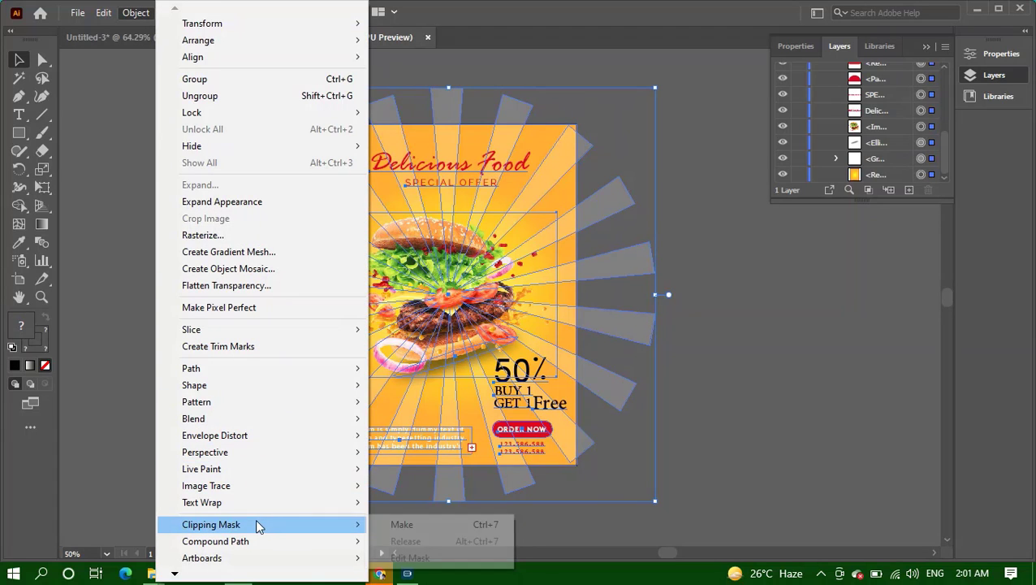
click(395, 525)
Zoom out to fit the artboard and inspect the clipped poster.
key(ctrl+minus)
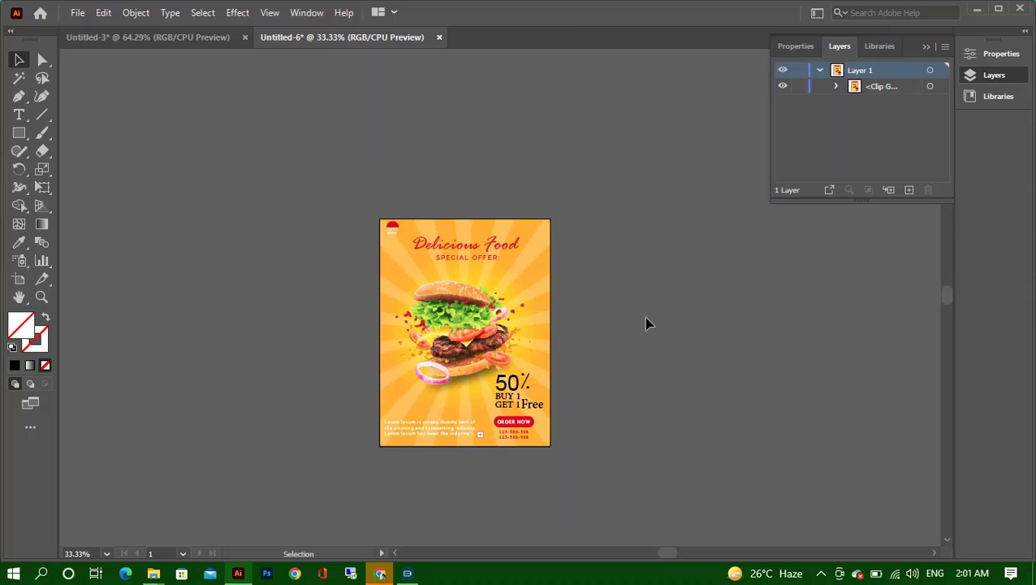
key(ctrl+0)
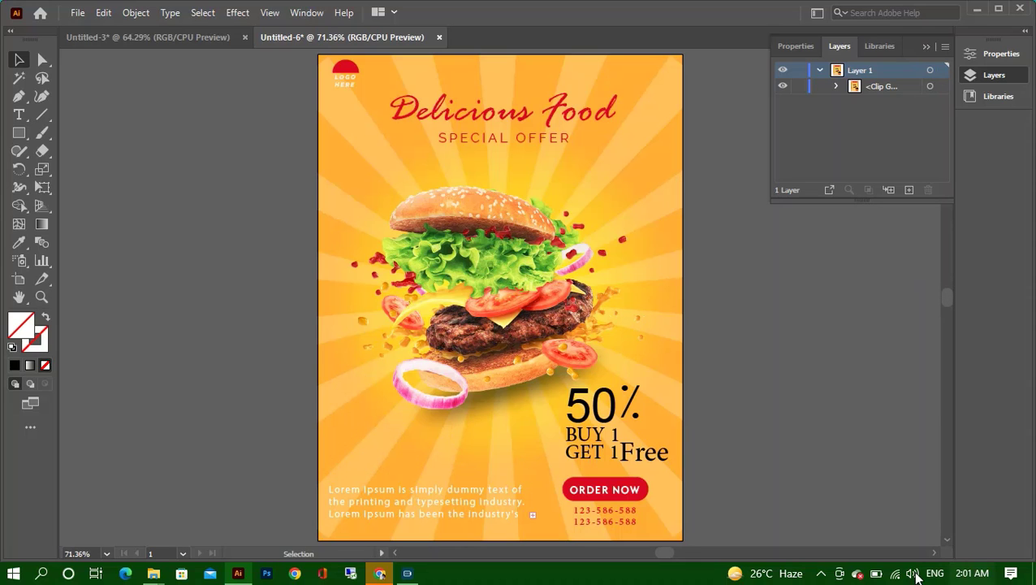
scroll(513, 218, down, 2)
scroll(504, 218, up, 3)
scroll(502, 217, down, 1)
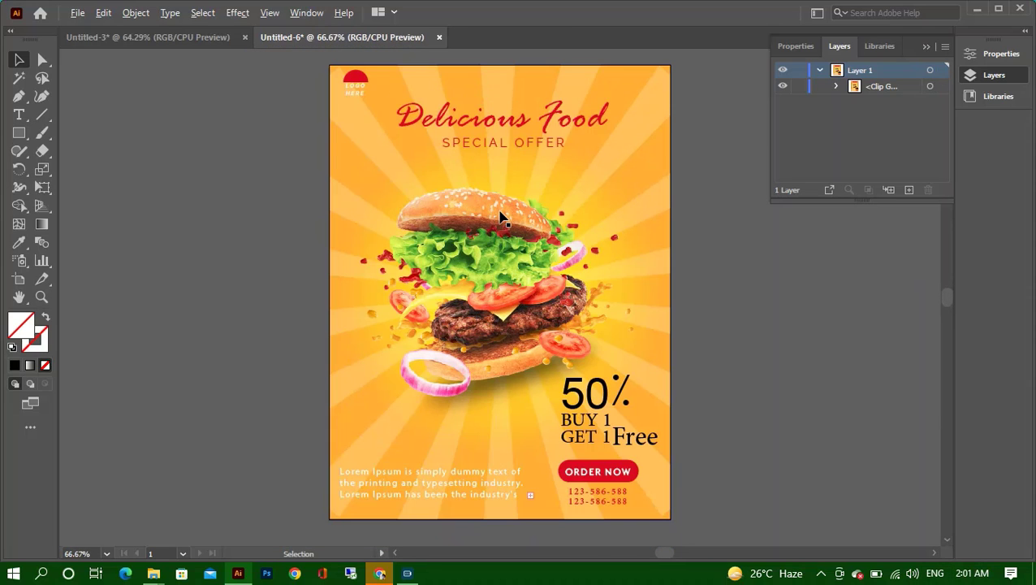